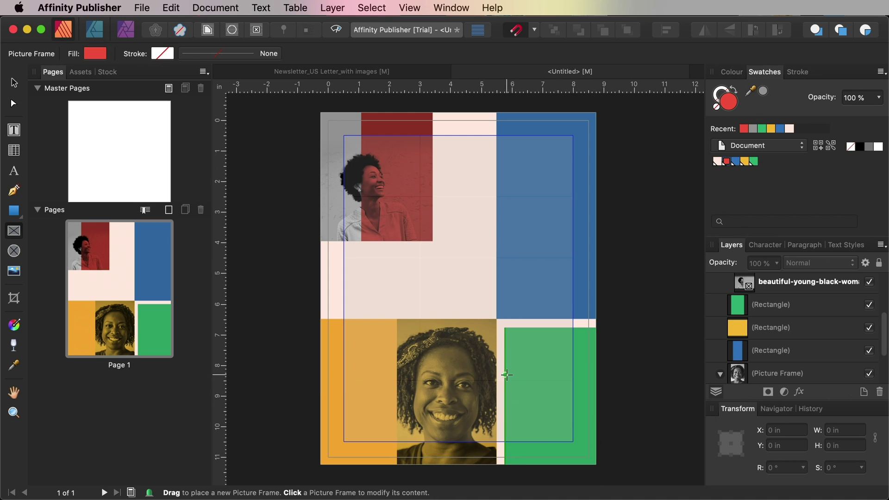
# Draw a picture frame over the green block and place the photo of two women using a laptop
pyautogui.moveTo(504, 375)
pyautogui.mouseDown()
pyautogui.moveTo(595, 465)
pyautogui.moveTo(596, 435)
pyautogui.mouseUp()
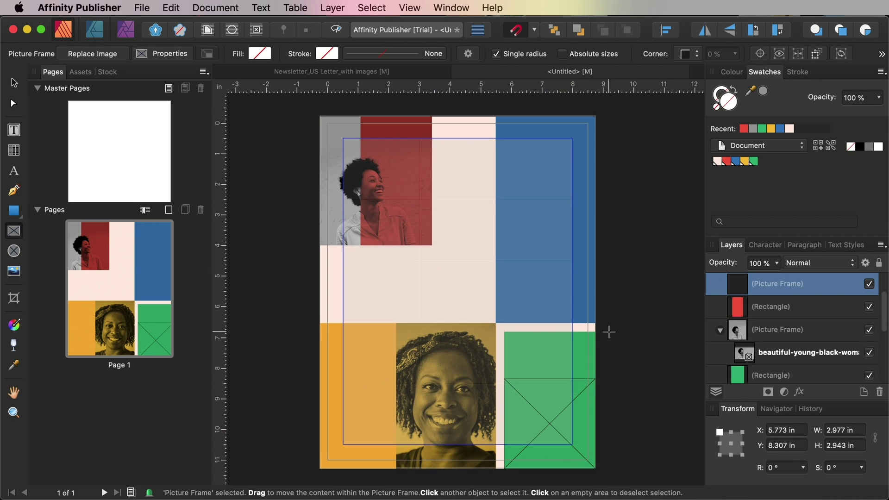
pyautogui.click(142, 8)
pyautogui.click(160, 204)
pyautogui.click(384, 325)
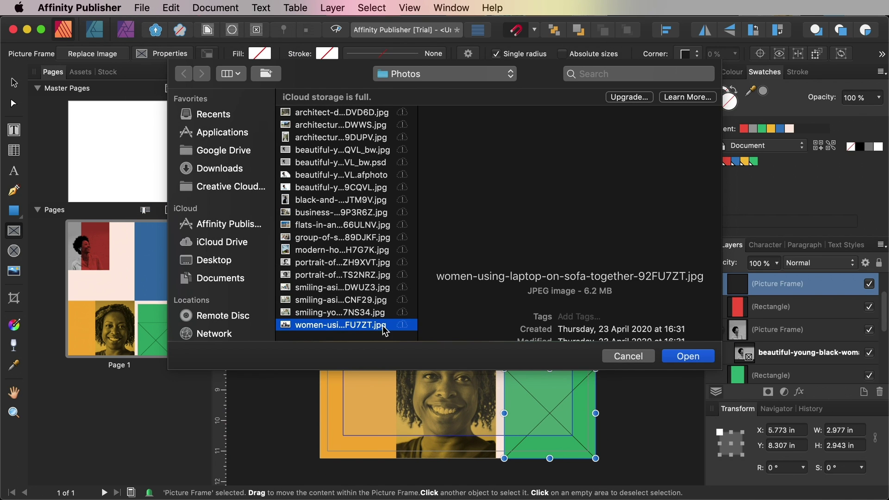
pyautogui.click(685, 356)
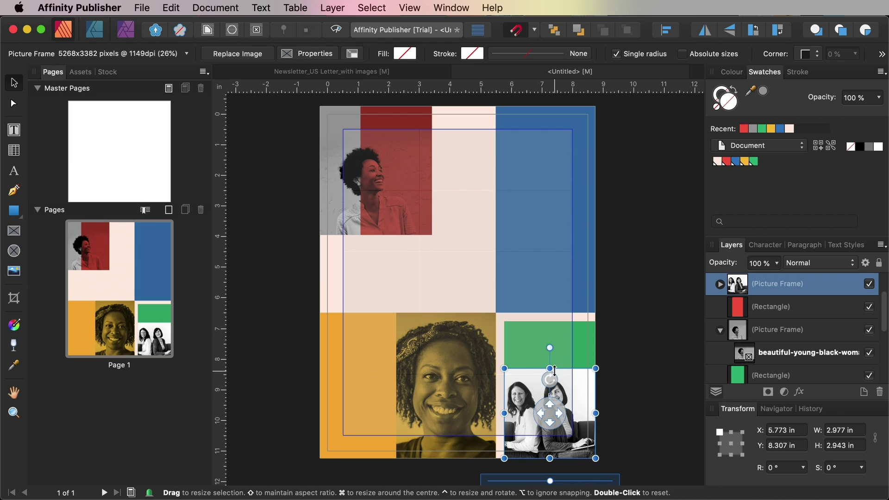
pyautogui.doubleClick(583, 399)
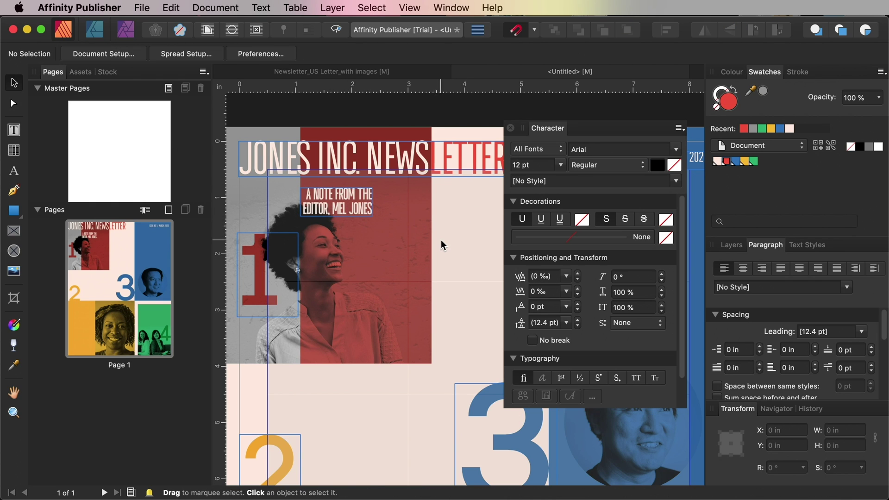
pyautogui.hscroll(3, 440, 239)
pyautogui.moveTo(595, 130); pyautogui.dragTo(614, 154)
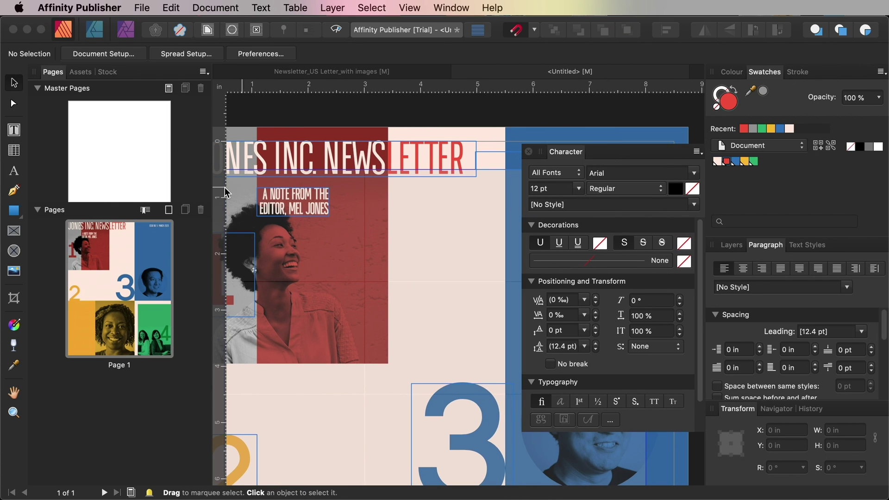
# Draw a text frame below the editor's note heading and clear the test letters typed into it
pyautogui.click(14, 131)
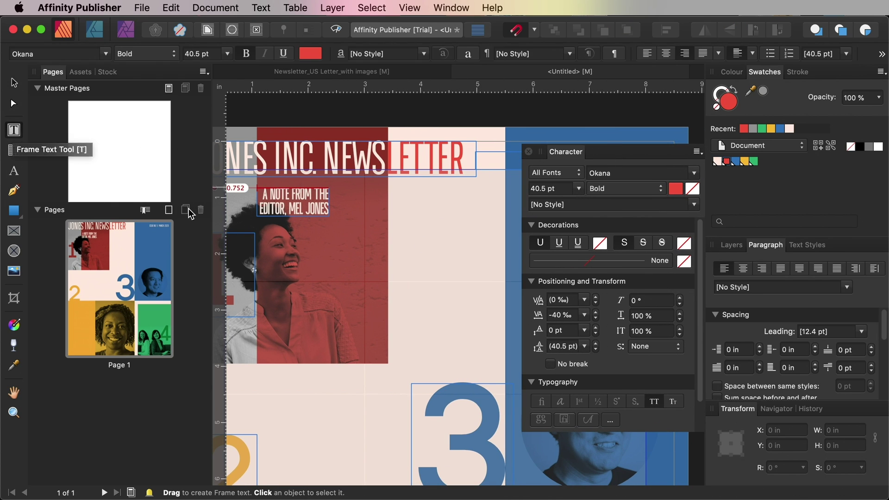
pyautogui.moveTo(335, 188); pyautogui.dragTo(380, 228)
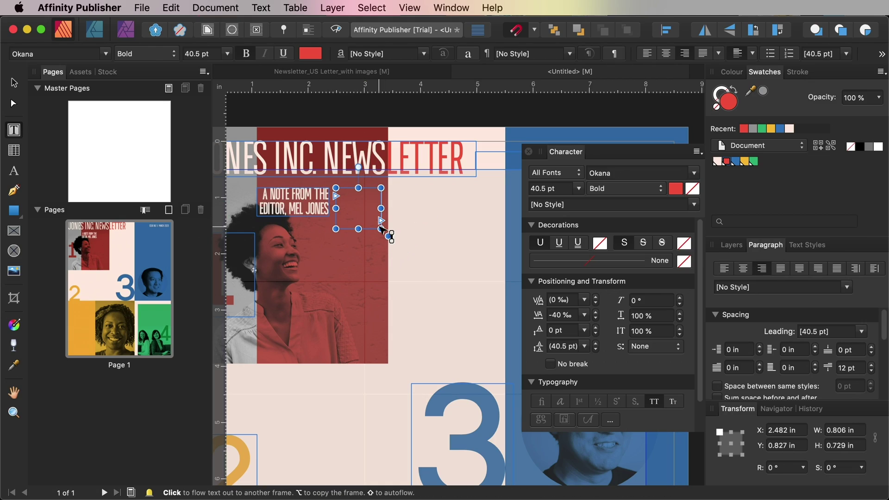
pyautogui.write('BOD')
pyautogui.press('BackSpace')
pyautogui.press('BackSpace')
pyautogui.press('BackSpace')
pyautogui.press('Escape')
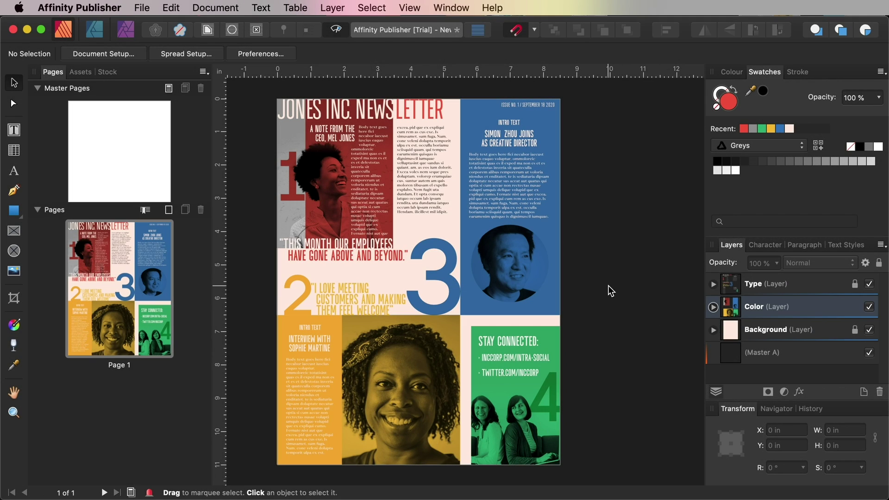
# Create a new 8.5 × 11 in Letter document with 0.5 in margins and 0.25 in bleed
pyautogui.click(144, 8)
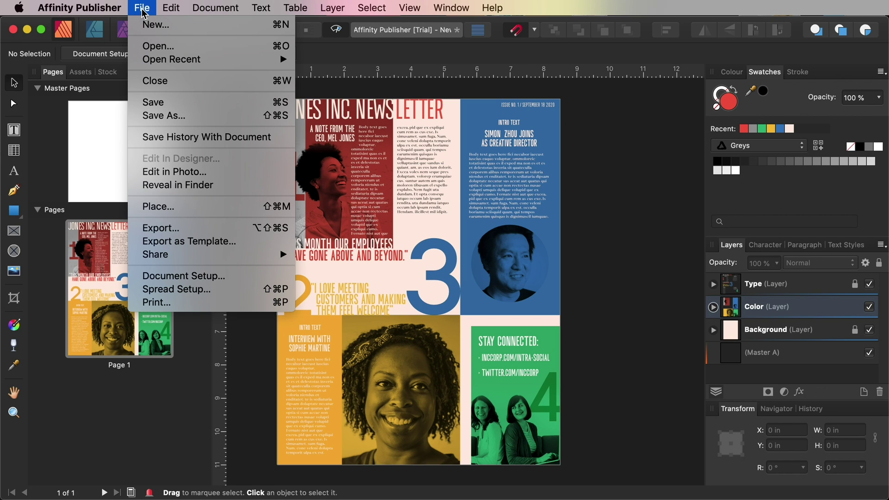
pyautogui.click(153, 24)
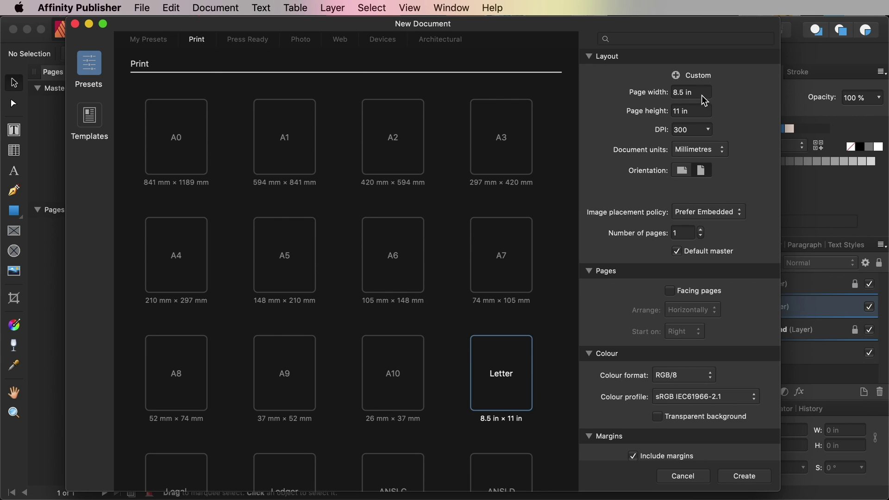
pyautogui.moveTo(702, 93); pyautogui.dragTo(679, 113)
pyautogui.scroll(-3, 740, 301)
pyautogui.scroll(-2, 740, 300)
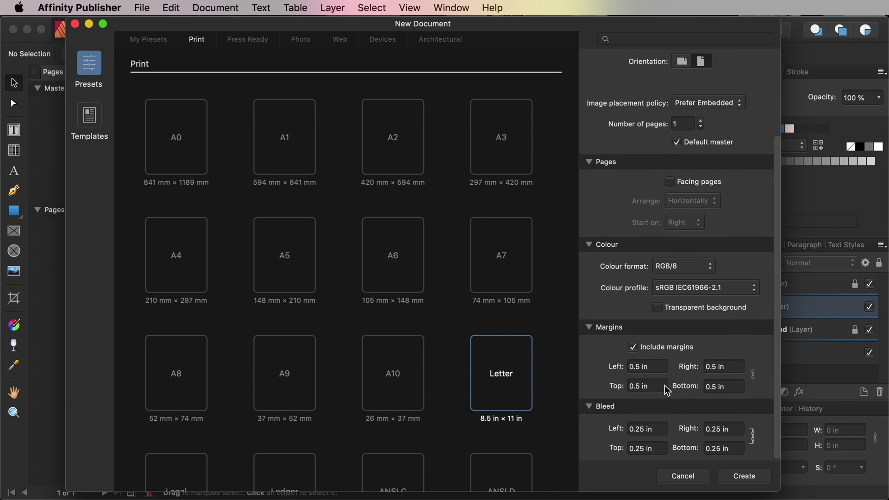
pyautogui.moveTo(733, 384); pyautogui.dragTo(706, 388)
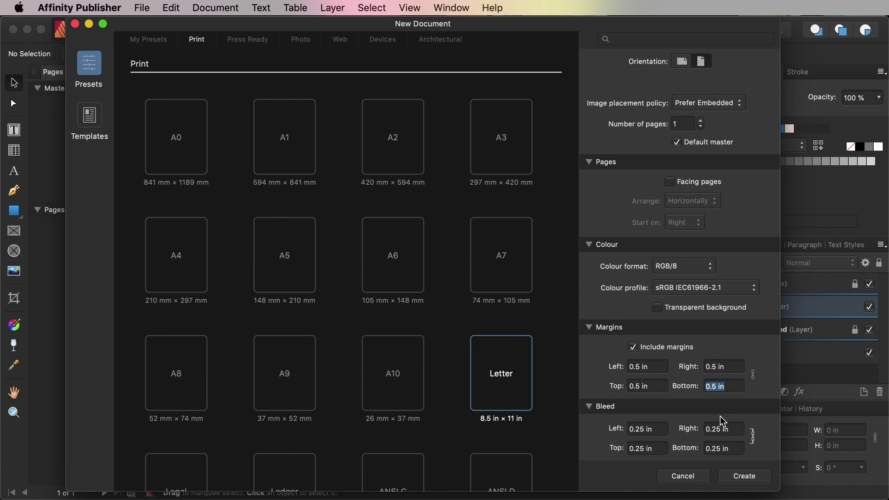
pyautogui.moveTo(729, 447); pyautogui.dragTo(707, 448)
pyautogui.click(746, 479)
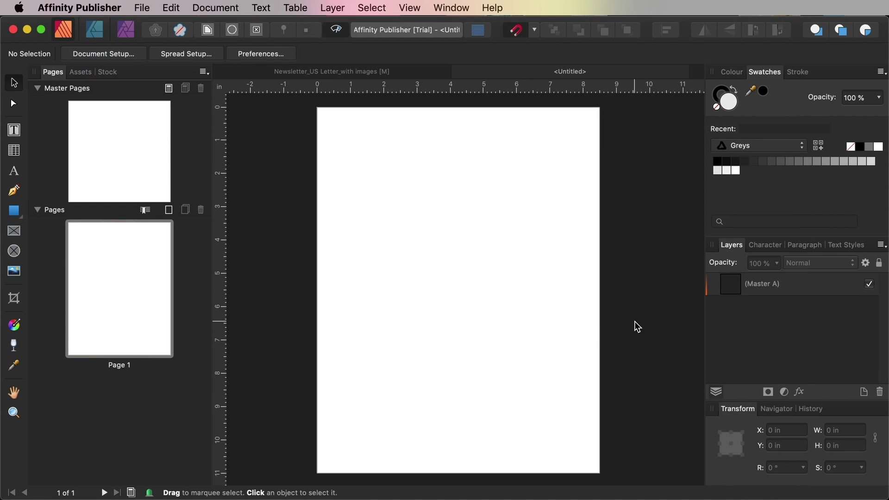
# Add 3 column guides with a 0.333 in gutter, then fit page 1 in the view
pyautogui.click(411, 8)
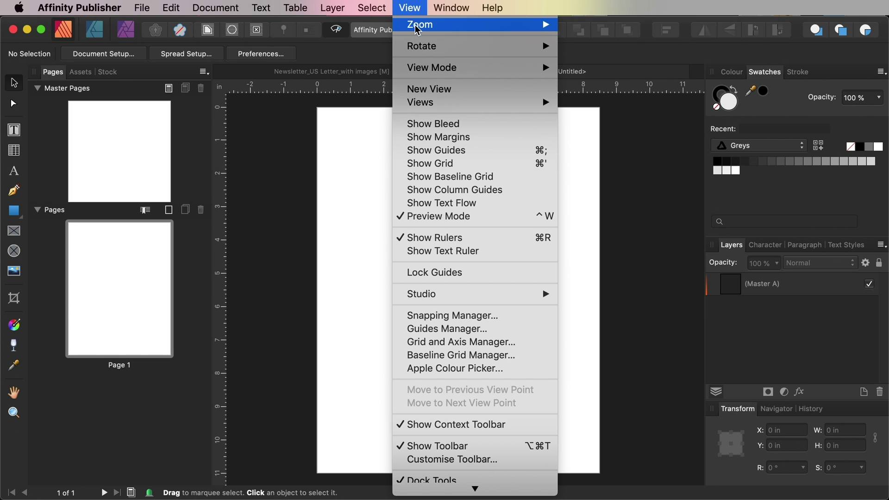
pyautogui.click(451, 330)
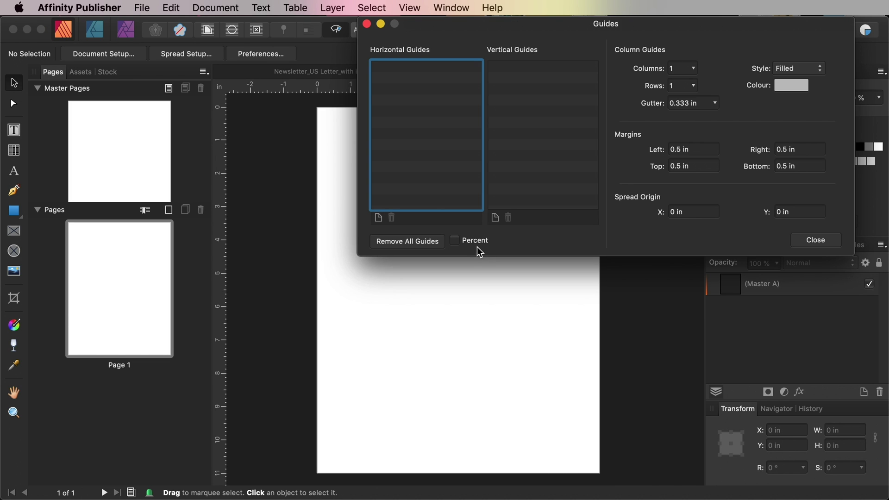
pyautogui.moveTo(612, 29); pyautogui.dragTo(439, 159)
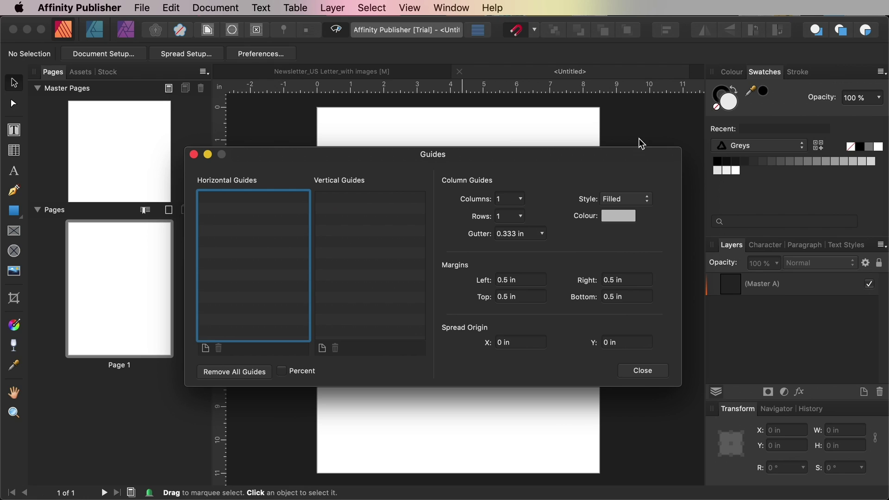
pyautogui.click(520, 204)
pyautogui.moveTo(520, 212); pyautogui.dragTo(526, 214)
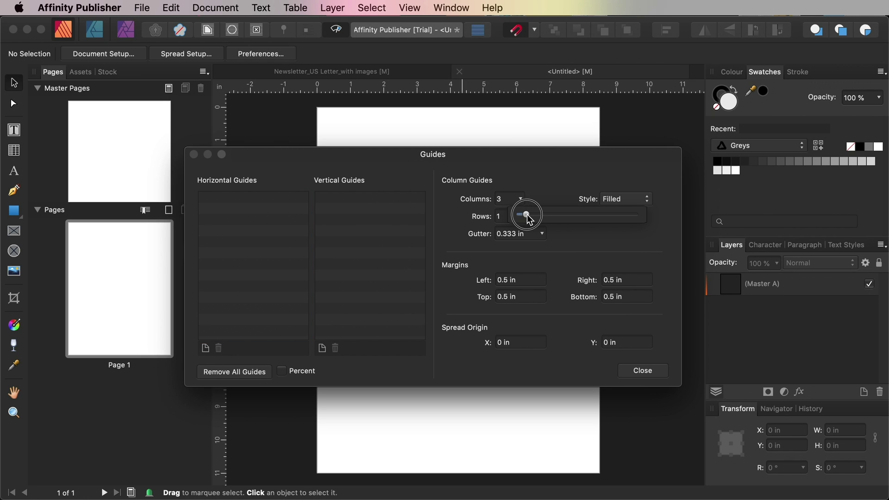
pyautogui.click(632, 370)
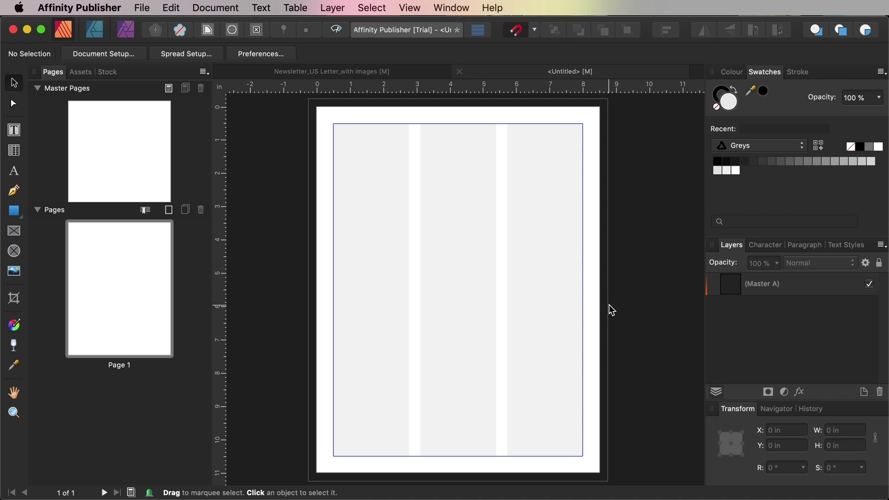
pyautogui.click(101, 280)
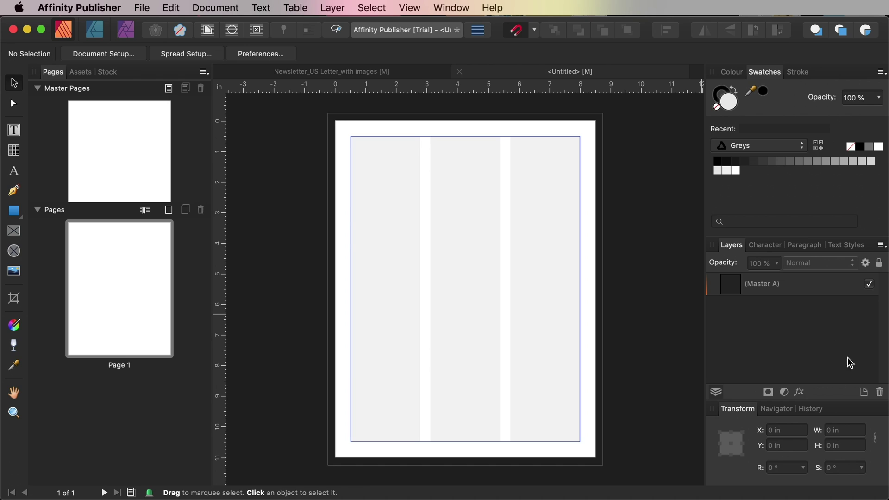
# Add three new layers named Background, Color and Type
pyautogui.click(864, 391)
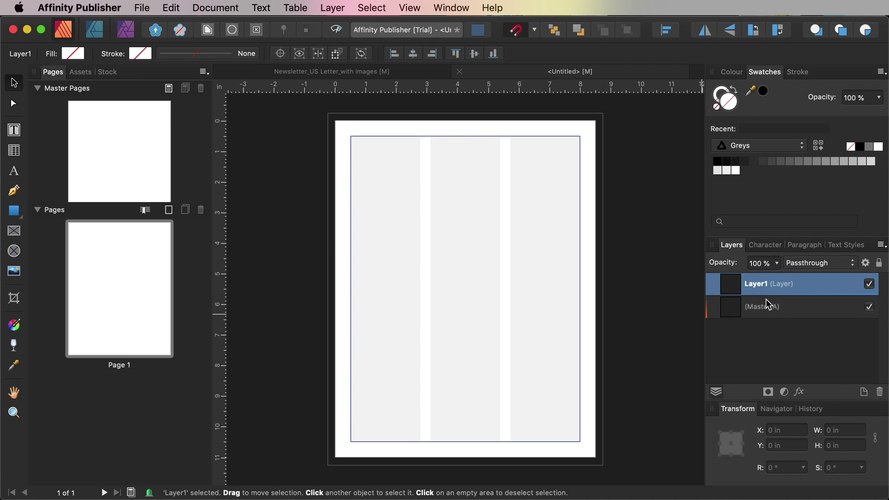
pyautogui.doubleClick(756, 284)
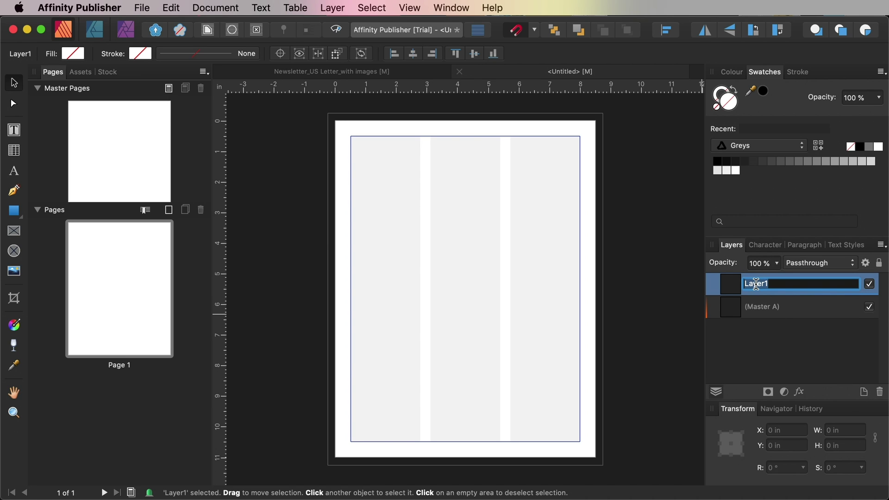
pyautogui.write('Background')
pyautogui.press('Return')
pyautogui.click(863, 392)
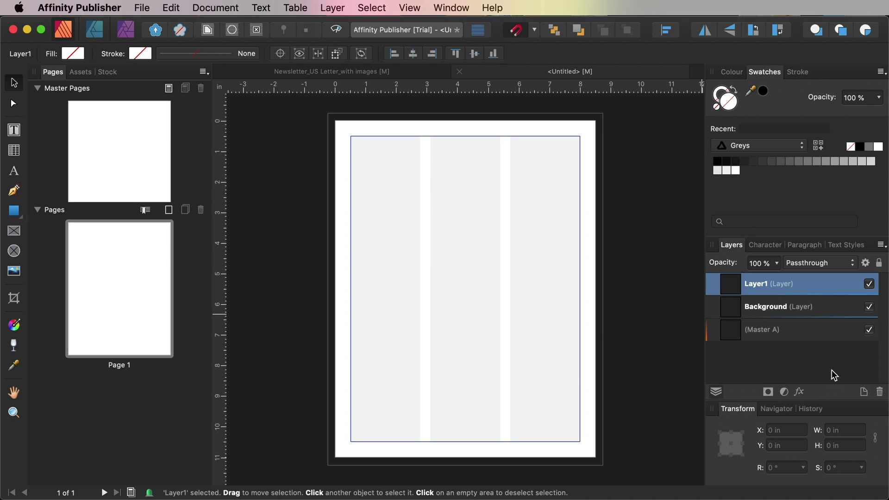
pyautogui.doubleClick(758, 284)
pyautogui.write('Color')
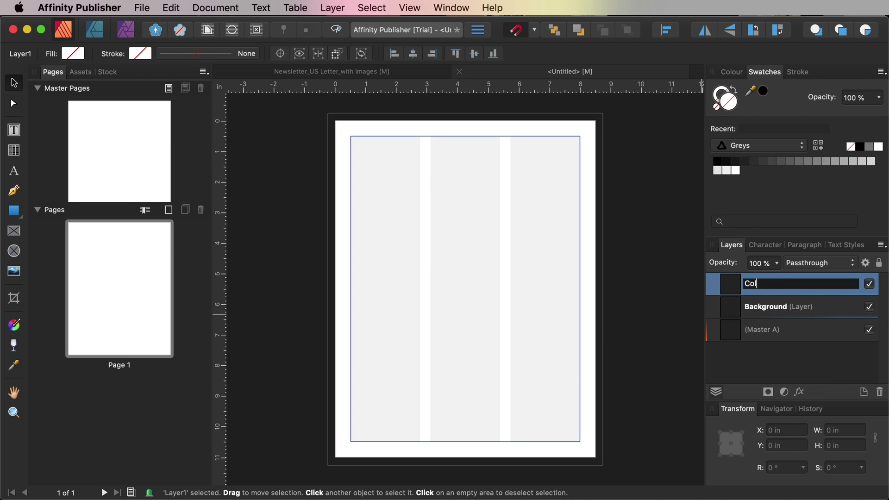
pyautogui.press('Return')
pyautogui.click(864, 391)
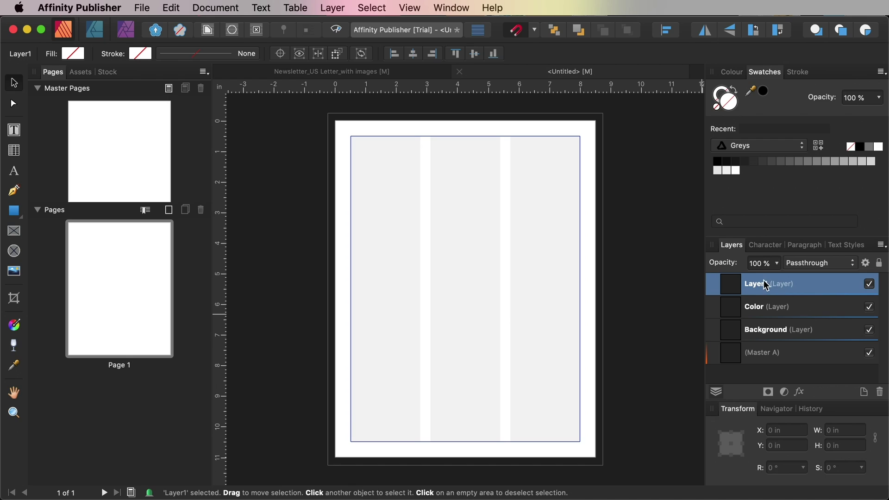
pyautogui.doubleClick(759, 284)
pyautogui.write('T')
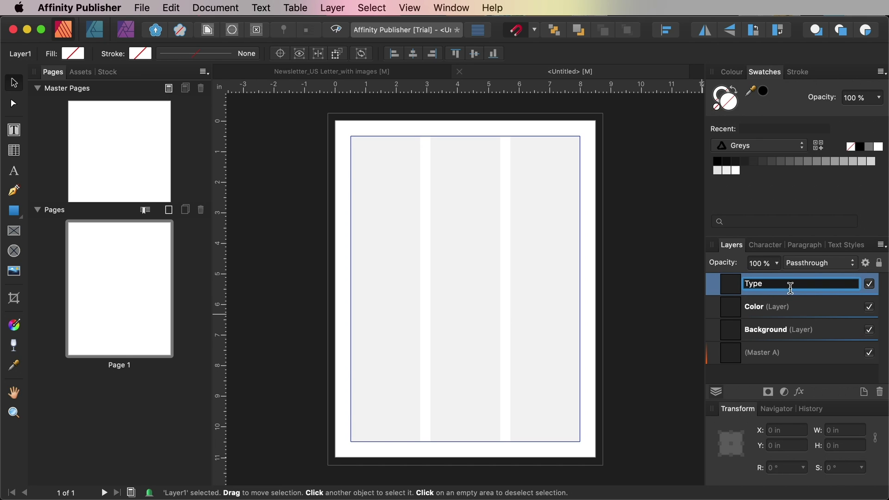
pyautogui.write('ype')
pyautogui.press('Return')
# Lock the Type and Color layers and select the Background layer
pyautogui.click(879, 266)
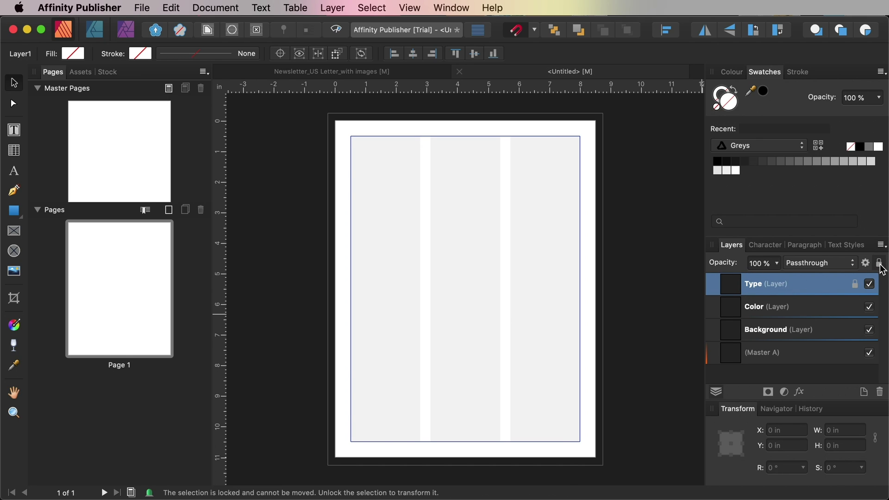
pyautogui.click(847, 309)
pyautogui.click(880, 266)
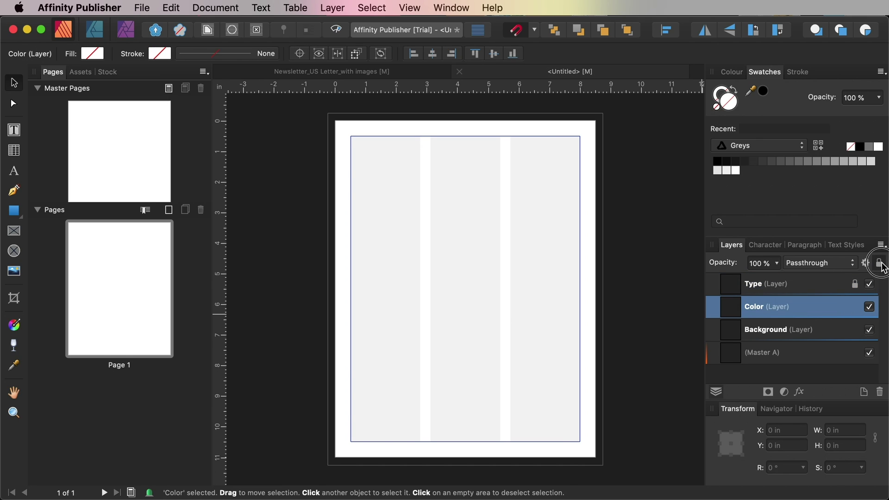
pyautogui.click(828, 333)
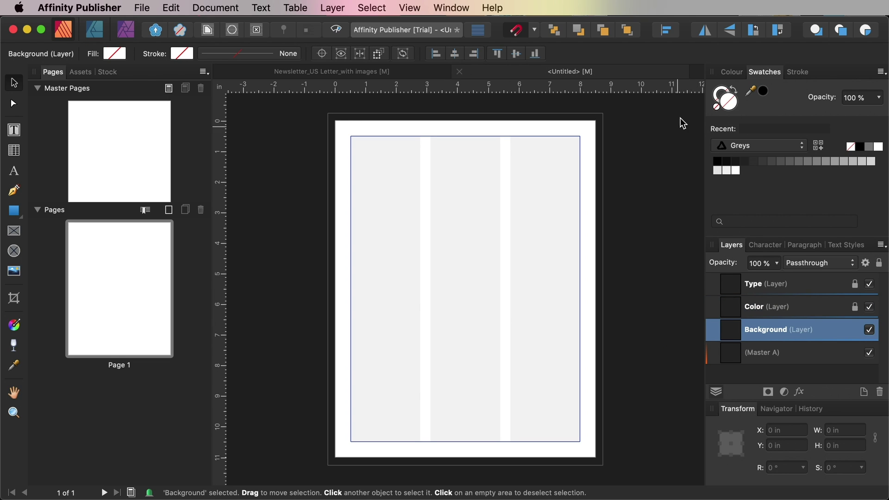
# Add the global colour Newspaper White at C0 M8 Y9 K0
pyautogui.click(881, 73)
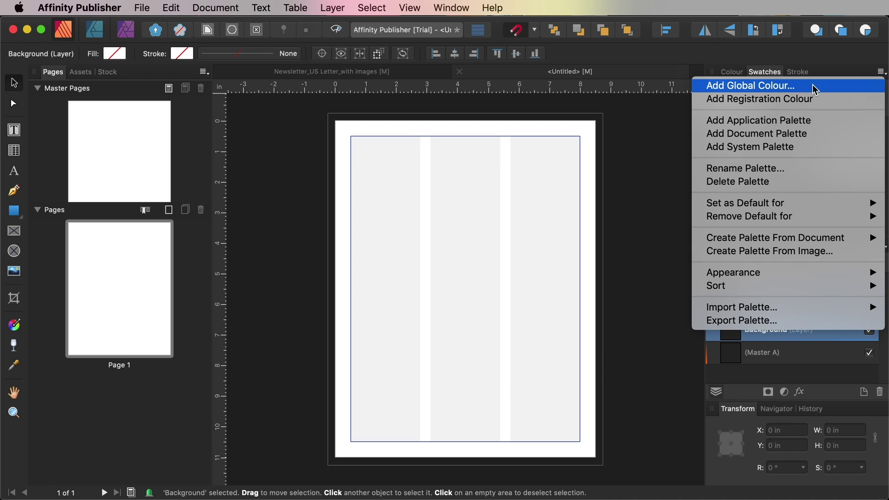
pyautogui.press('Escape')
pyautogui.moveTo(470, 131); pyautogui.dragTo(491, 143)
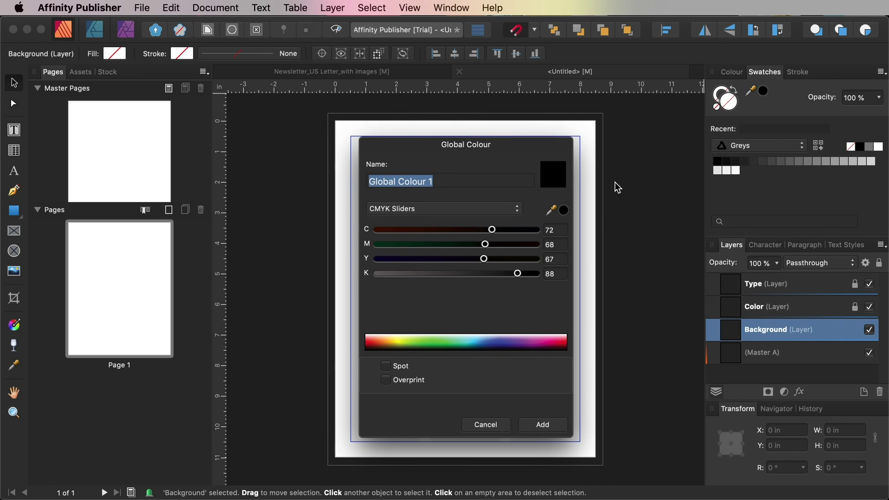
pyautogui.write('Newspaper White')
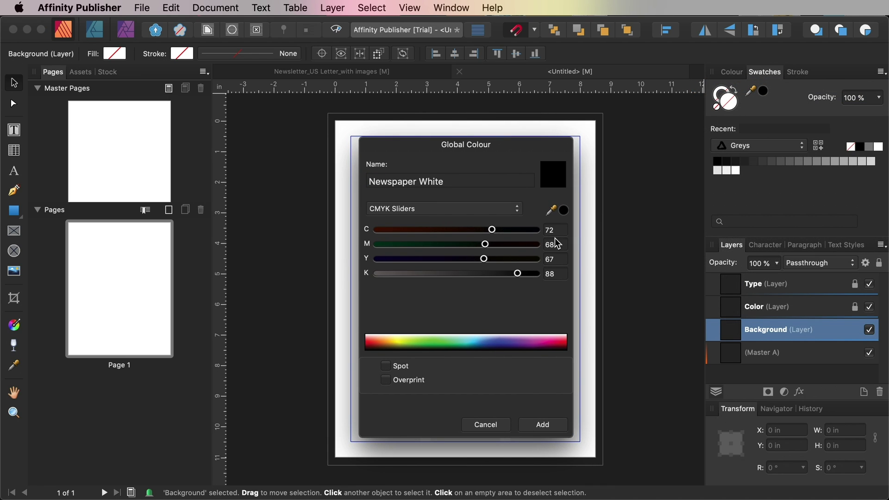
pyautogui.click(545, 231)
pyautogui.write('0')
pyautogui.press('Tab')
pyautogui.write('8')
pyautogui.press('Tab')
pyautogui.write('9')
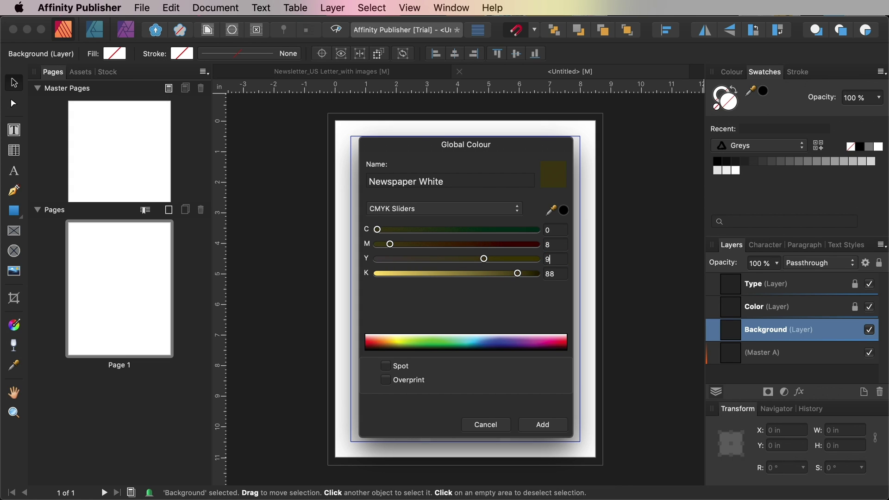
pyautogui.press('Tab')
pyautogui.write('0')
pyautogui.click(551, 259)
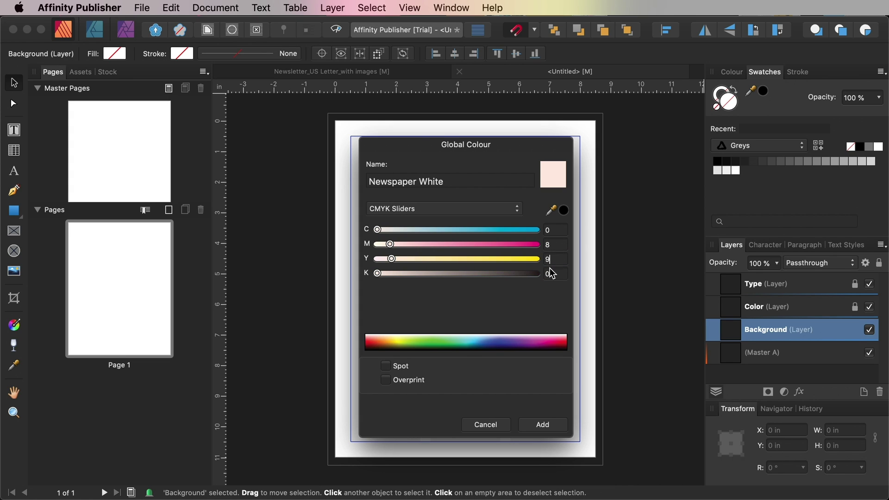
pyautogui.click(543, 425)
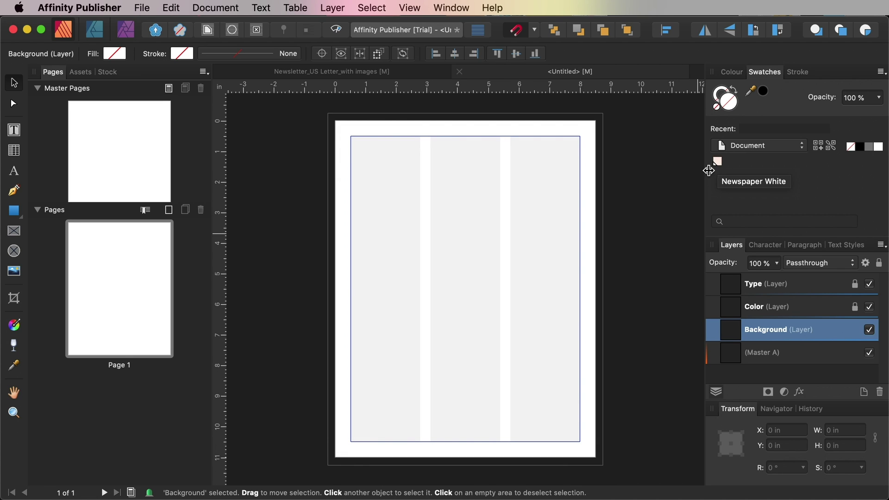
# Add the global colour Coral at C0 M8 Y78 K0
pyautogui.click(880, 74)
pyautogui.click(849, 86)
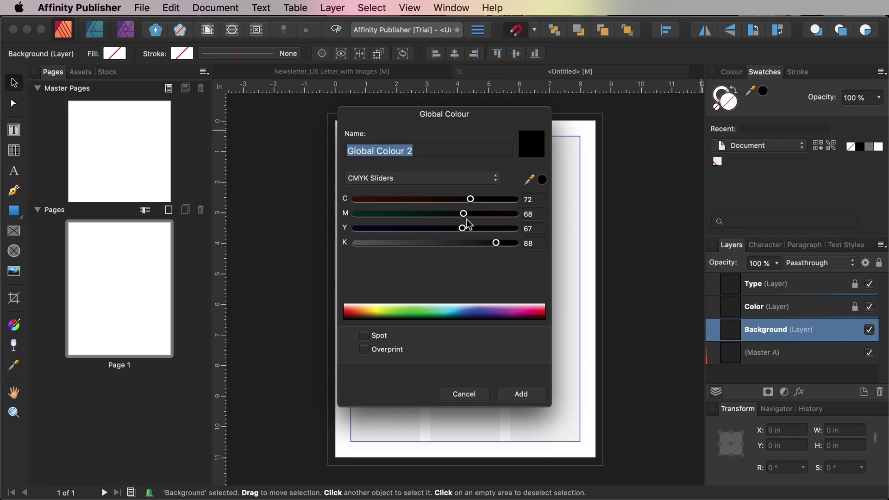
pyautogui.moveTo(465, 130); pyautogui.dragTo(483, 143)
pyautogui.write('Coral')
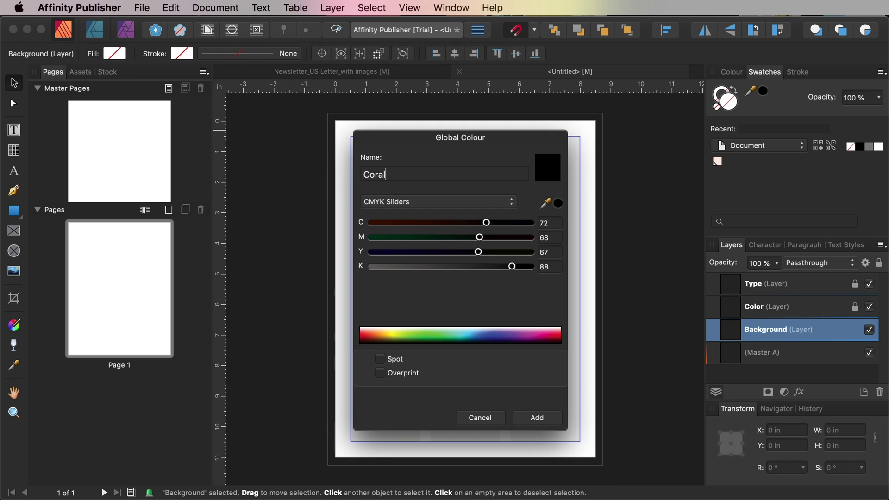
pyautogui.moveTo(546, 223); pyautogui.dragTo(532, 222)
pyautogui.press('Tab')
pyautogui.write('8')
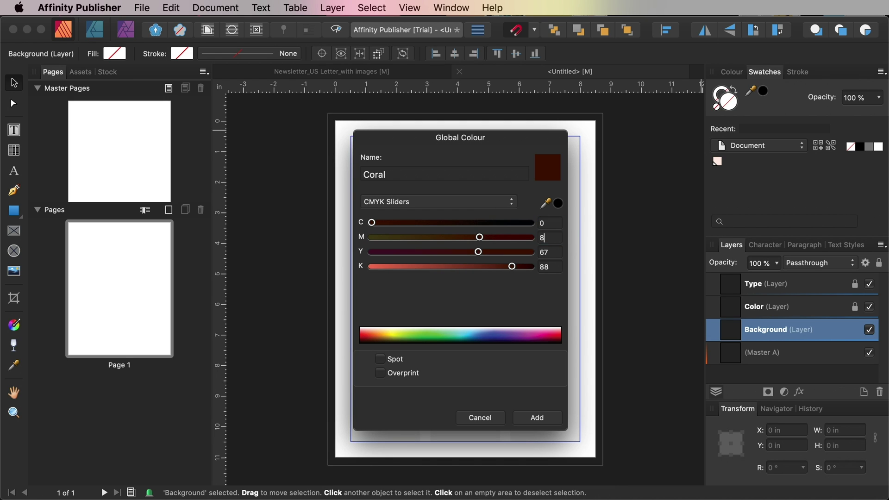
pyautogui.press('Tab')
pyautogui.write('78')
pyautogui.press('Tab')
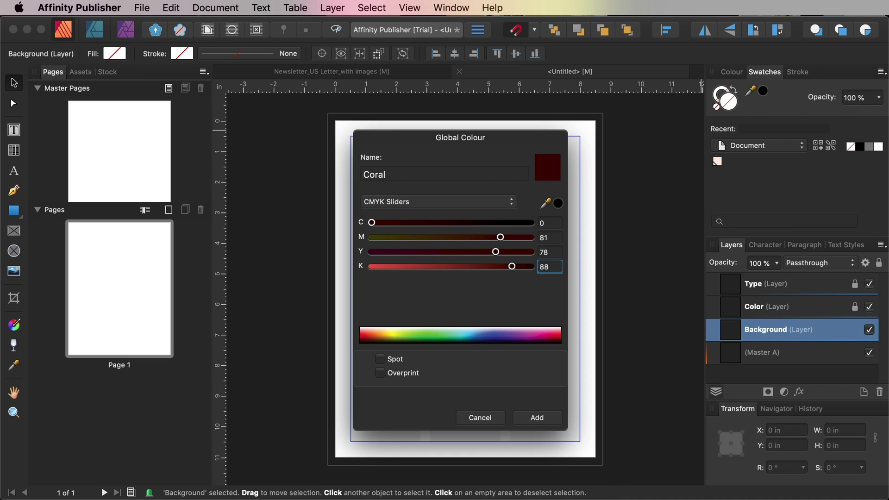
pyautogui.write('0')
pyautogui.click(551, 253)
pyautogui.click(542, 424)
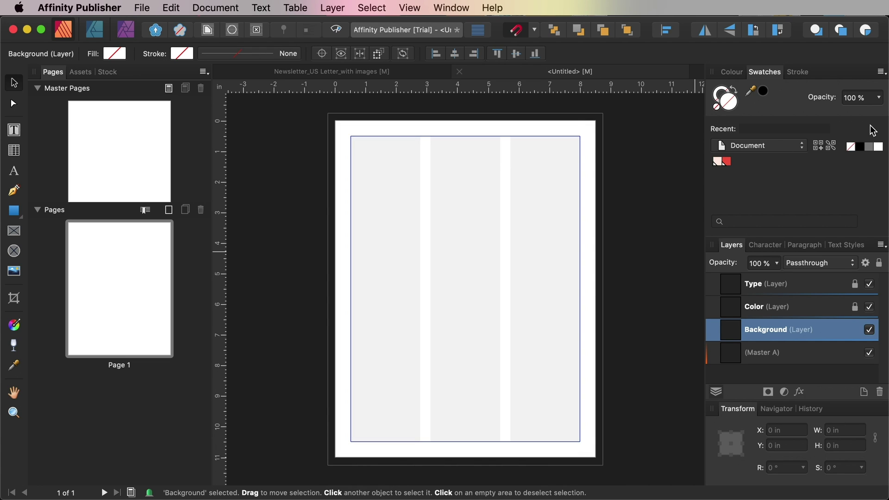
# Add the global colour Blue at C79 M47 Y0 K0
pyautogui.click(881, 72)
pyautogui.click(867, 85)
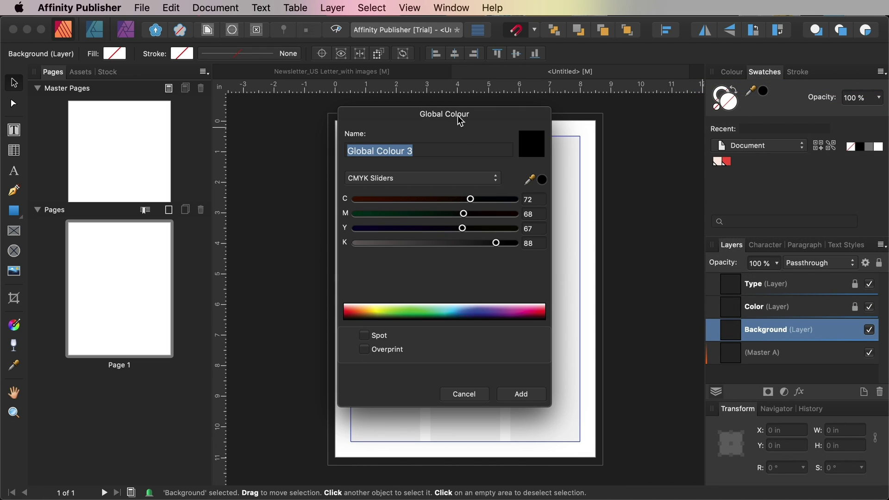
pyautogui.moveTo(460, 119); pyautogui.dragTo(489, 156)
pyautogui.write('Blue')
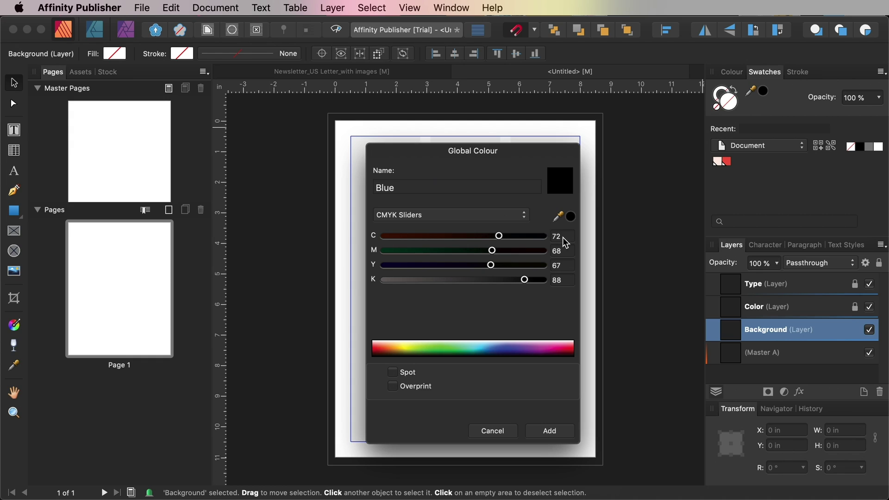
pyautogui.click(563, 239)
pyautogui.write('79')
pyautogui.press('Tab')
pyautogui.write('4')
pyautogui.press('Tab')
pyautogui.write('0')
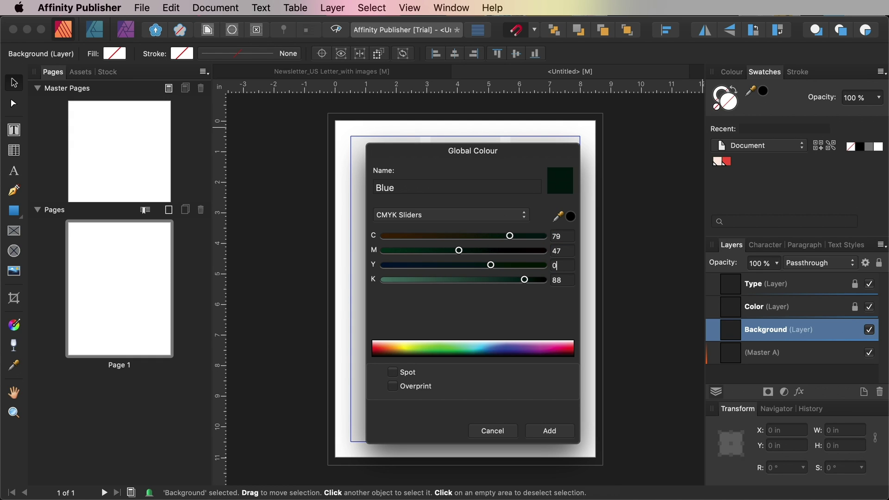
pyautogui.press('Tab')
pyautogui.write('0')
pyautogui.click(563, 265)
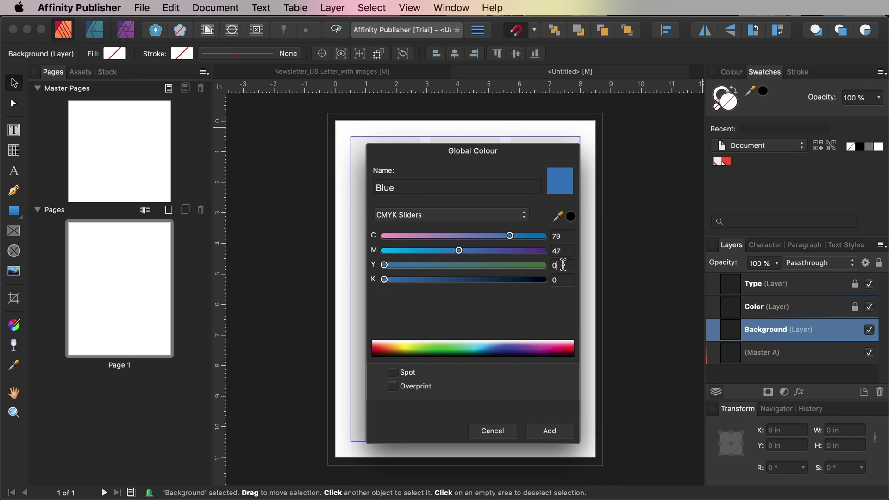
pyautogui.click(548, 432)
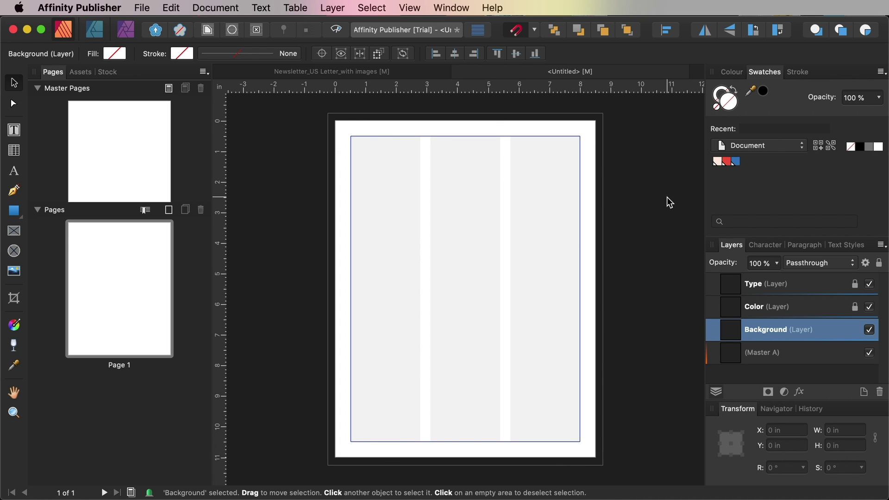
# Add the global colour Yellow at C4 M26 Y88 K0
pyautogui.click(881, 73)
pyautogui.click(863, 85)
pyautogui.moveTo(468, 126); pyautogui.dragTo(489, 151)
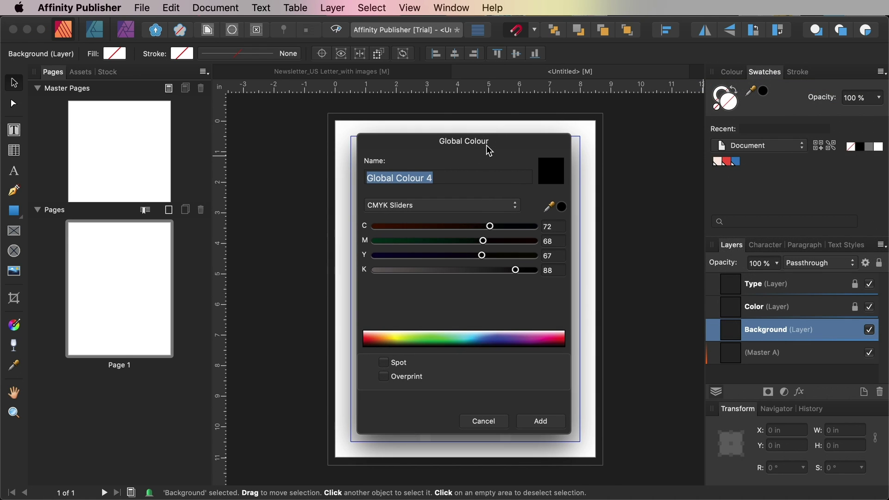
pyautogui.write('Yellow')
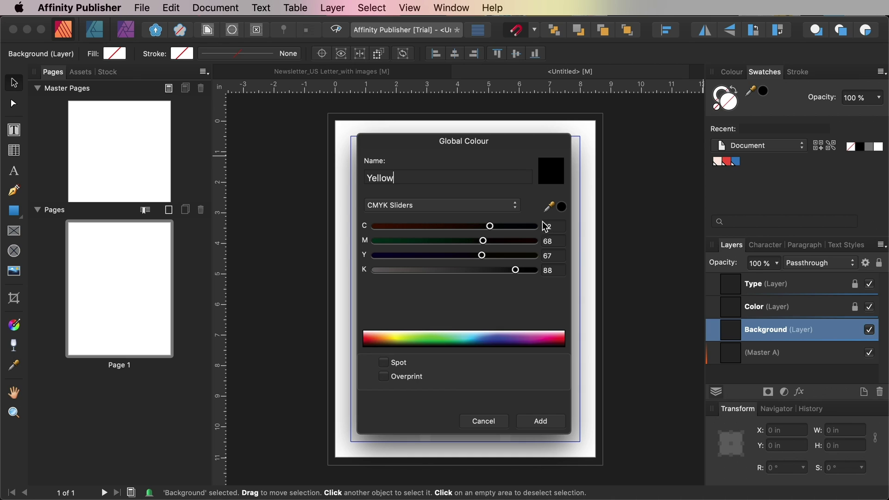
pyautogui.write('4')
pyautogui.press('Tab')
pyautogui.write('26')
pyautogui.press('Tab')
pyautogui.write('88')
pyautogui.press('Tab')
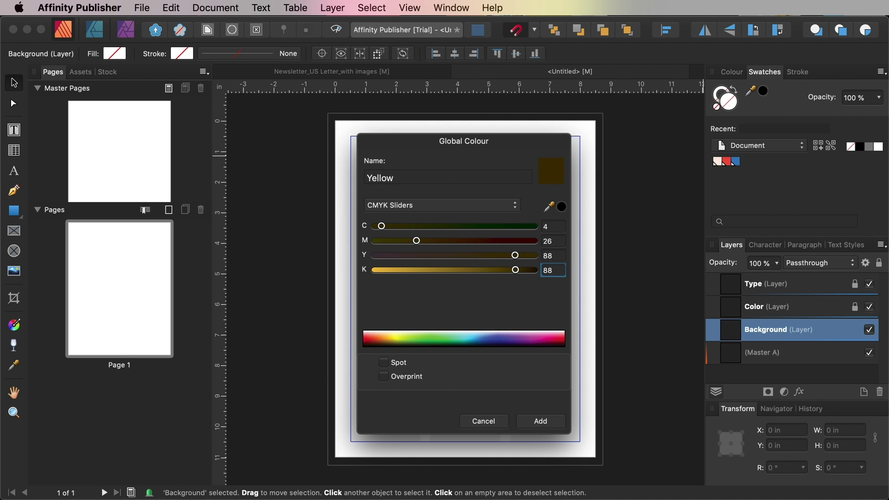
pyautogui.write('0')
pyautogui.press('Tab')
pyautogui.click(539, 422)
# Add the global colour Green at C73 M0 Y71 K0
pyautogui.click(881, 73)
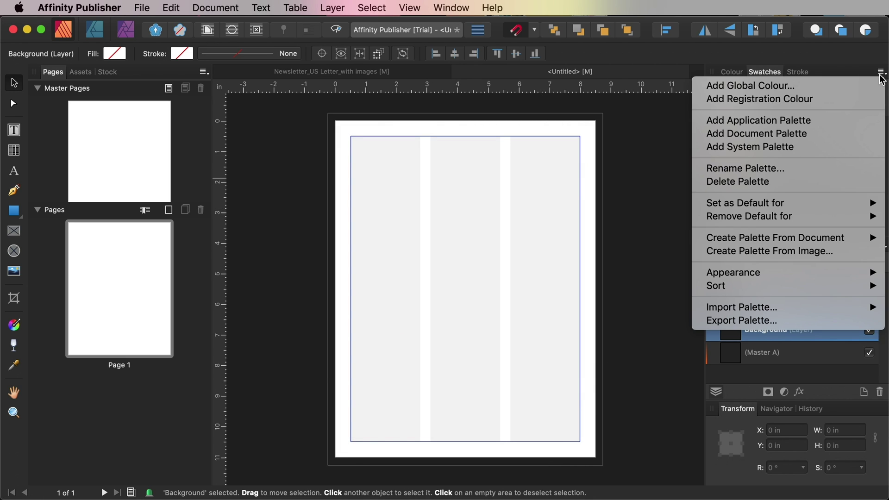
pyautogui.click(849, 91)
pyautogui.write('Green')
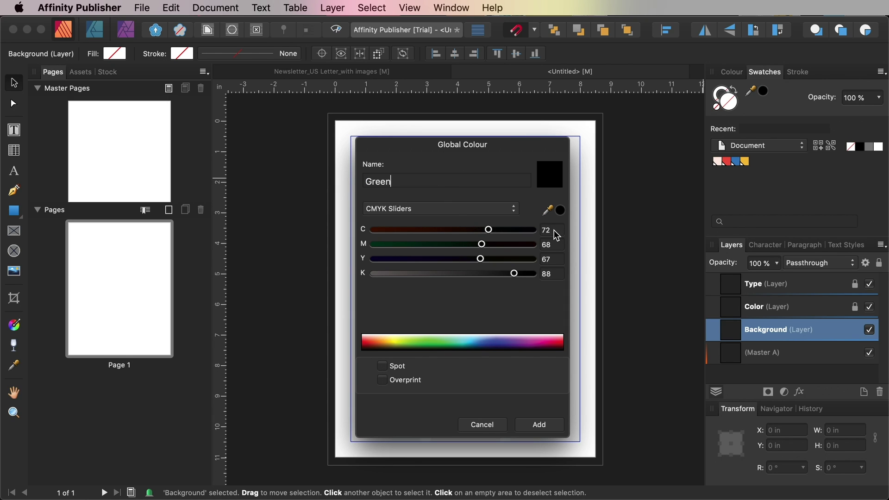
pyautogui.click(541, 230)
pyautogui.press('Tab')
pyautogui.write('0')
pyautogui.press('Tab')
pyautogui.write('71')
pyautogui.press('Tab')
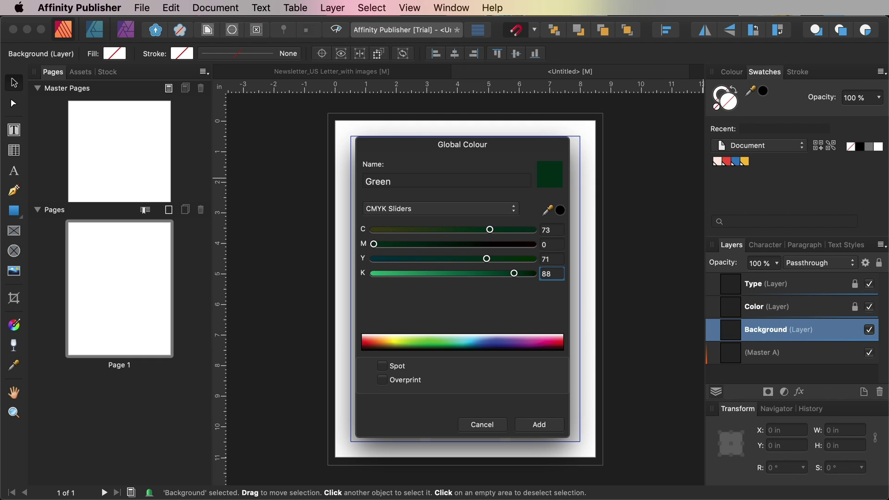
pyautogui.write('0')
pyautogui.hotkey('shift', 'Tab')
pyautogui.click(554, 428)
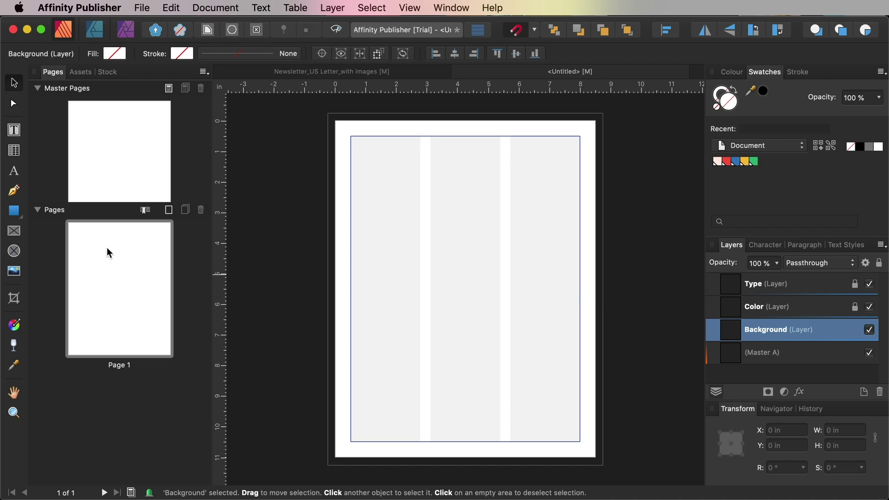
# Draw a Newspaper White rectangle from the bleed corner and size it to 9 × 11.5 in
pyautogui.click(14, 211)
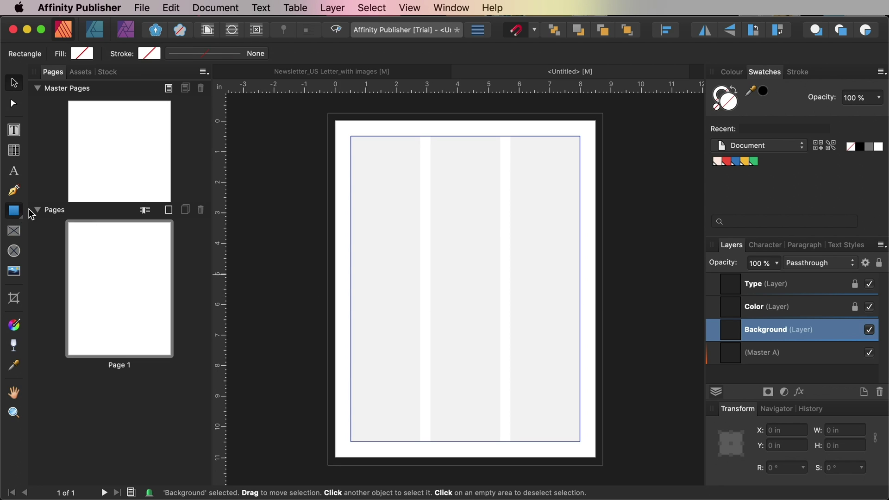
pyautogui.click(718, 162)
pyautogui.moveTo(327, 112); pyautogui.dragTo(603, 463)
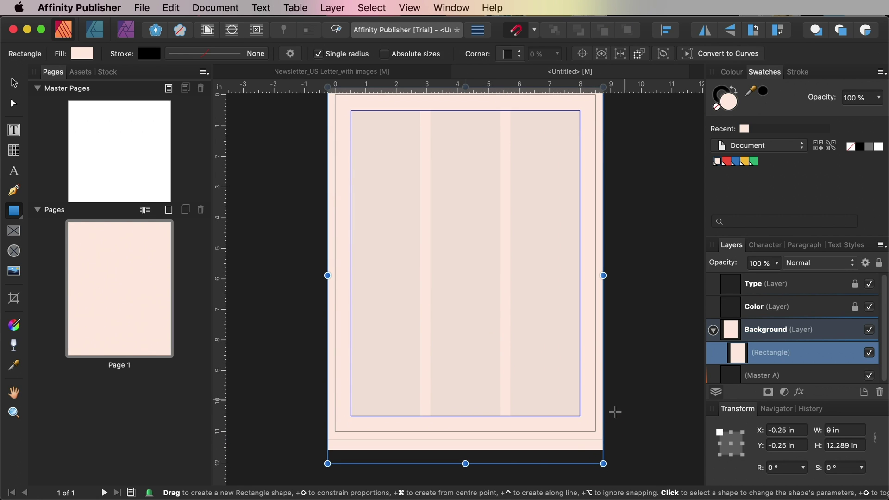
pyautogui.moveTo(466, 463); pyautogui.dragTo(465, 445)
pyautogui.scroll(1, 501, 425)
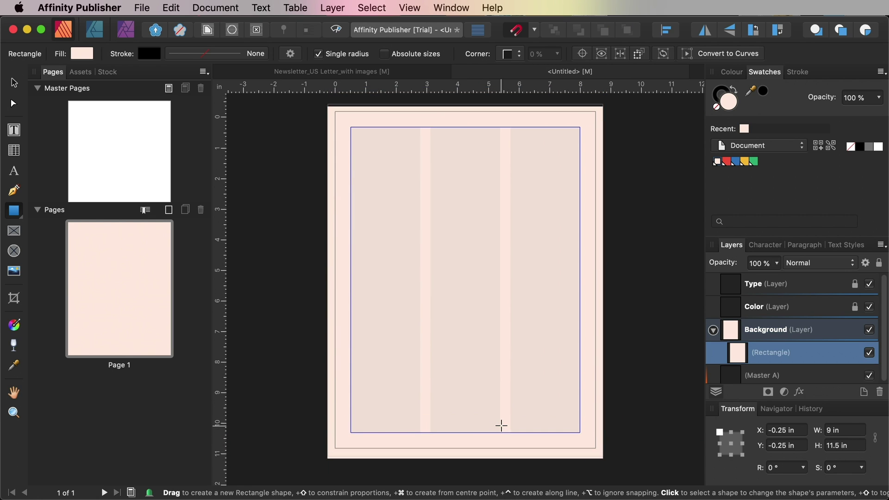
pyautogui.scroll(1, 501, 425)
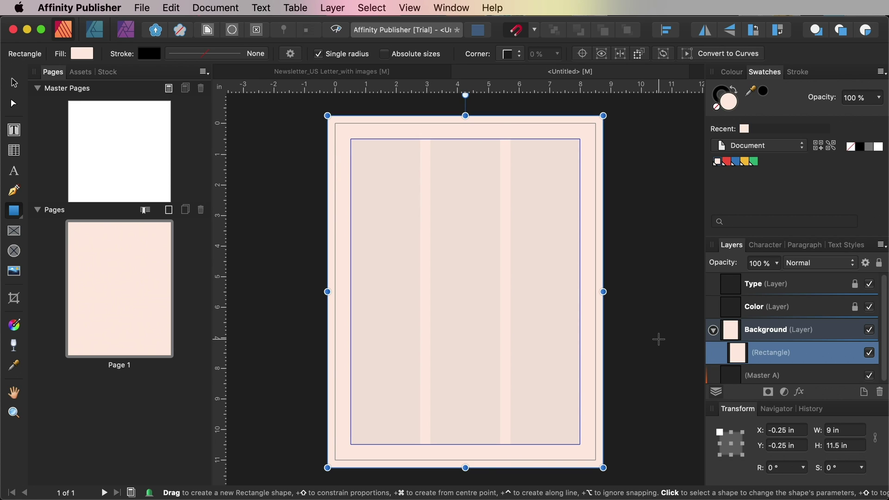
pyautogui.click(14, 83)
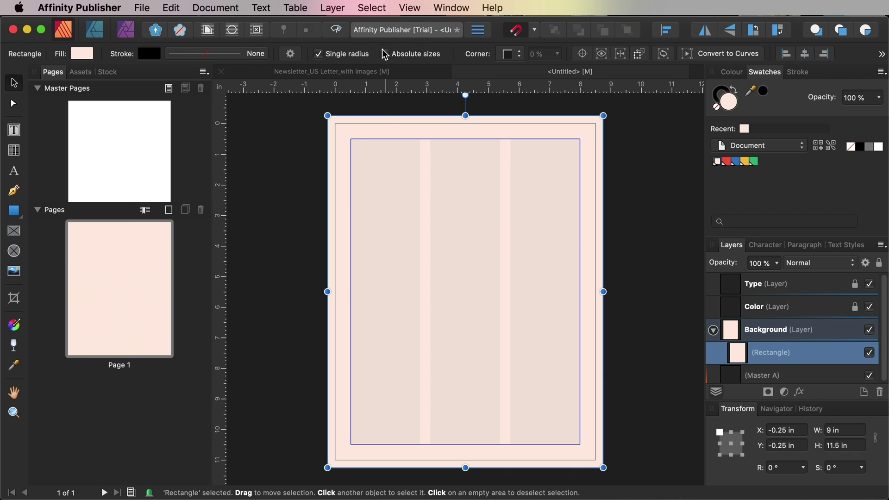
pyautogui.click(411, 11)
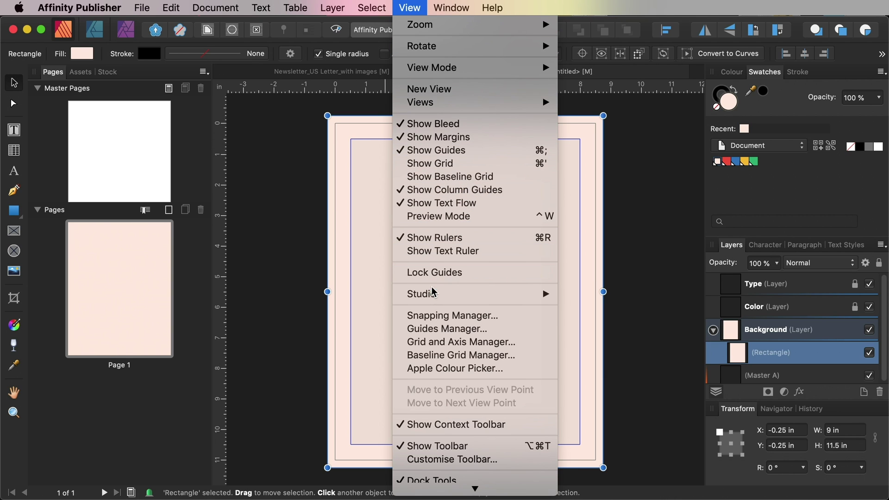
# Set the guides to 3 columns and 5 rows with a 0.01 in gutter
pyautogui.click(434, 329)
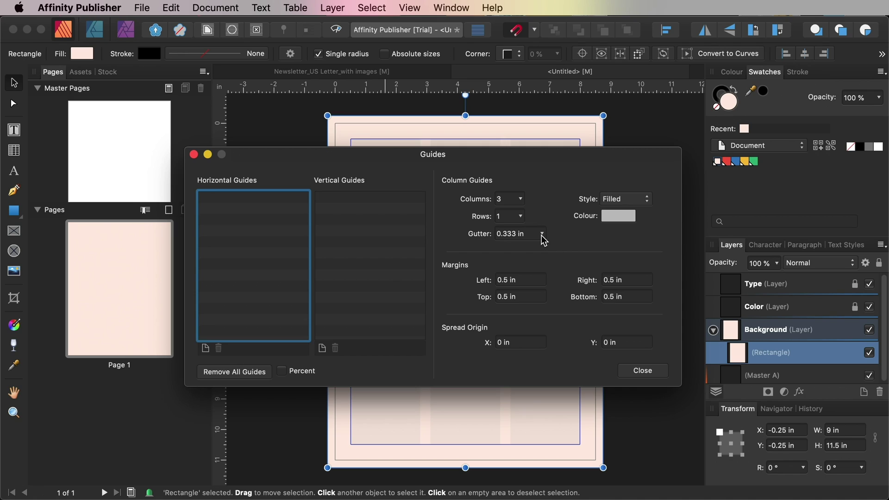
pyautogui.click(521, 216)
pyautogui.click(523, 232)
pyautogui.moveTo(523, 233)
pyautogui.mouseDown()
pyautogui.moveTo(531, 232)
pyautogui.moveTo(506, 233)
pyautogui.mouseUp()
pyautogui.click(509, 233)
pyautogui.press('Return')
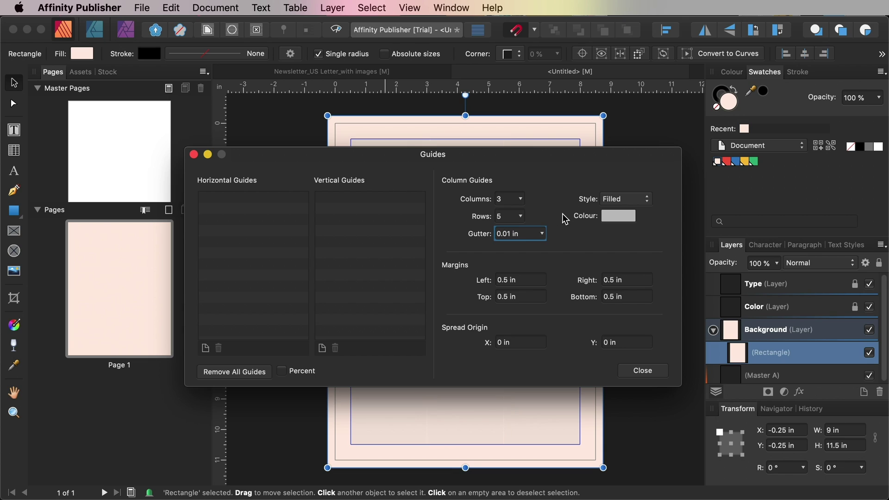
pyautogui.click(644, 371)
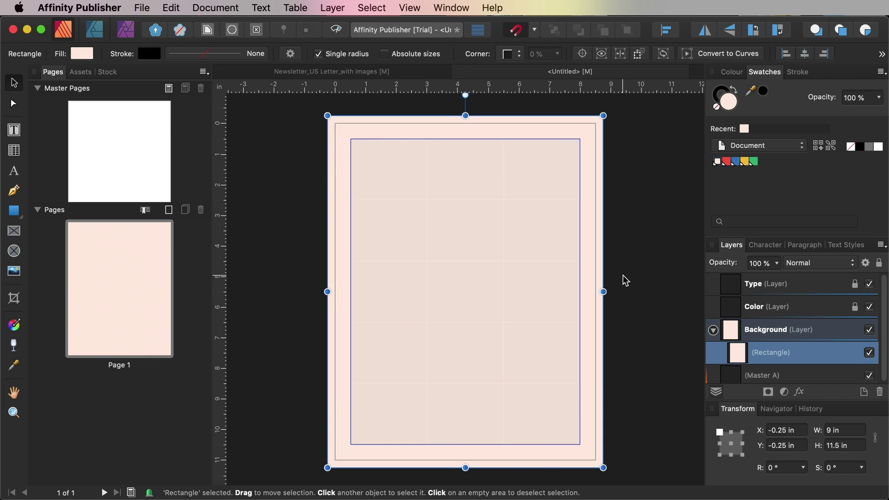
# Lock the Background layer and its rectangle, and unlock the Color layer
pyautogui.click(712, 330)
pyautogui.click(879, 263)
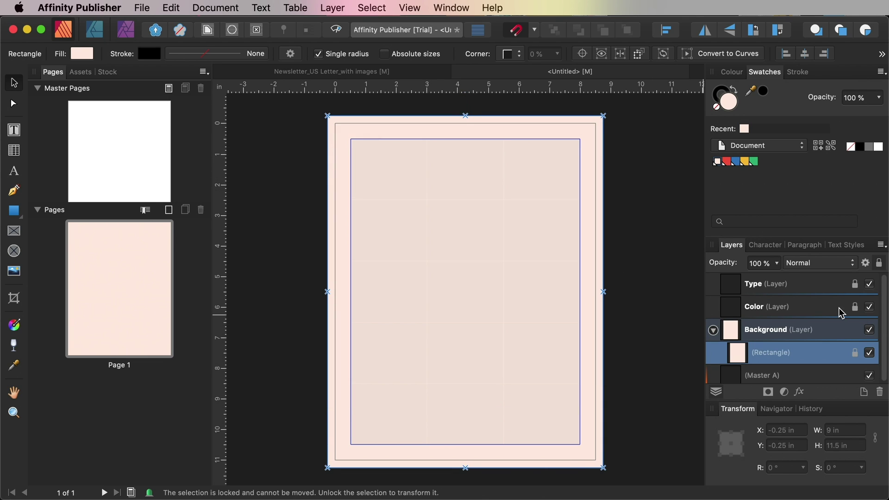
pyautogui.click(838, 329)
pyautogui.click(829, 307)
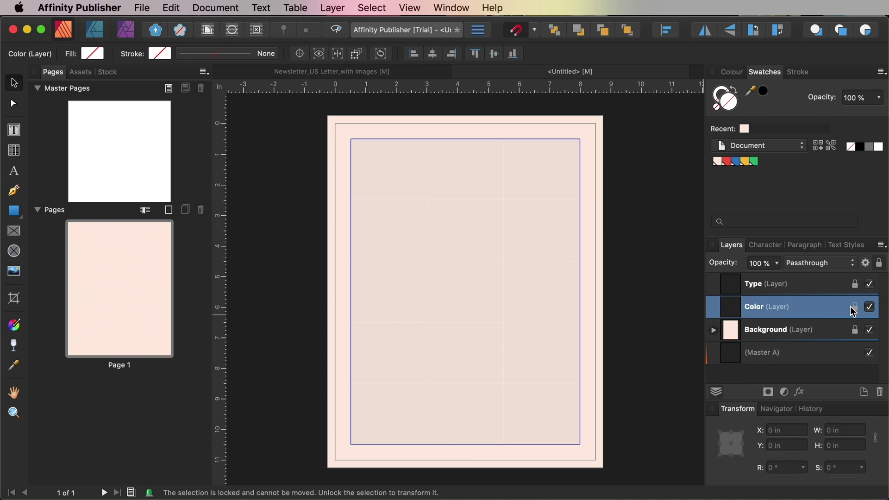
pyautogui.click(855, 307)
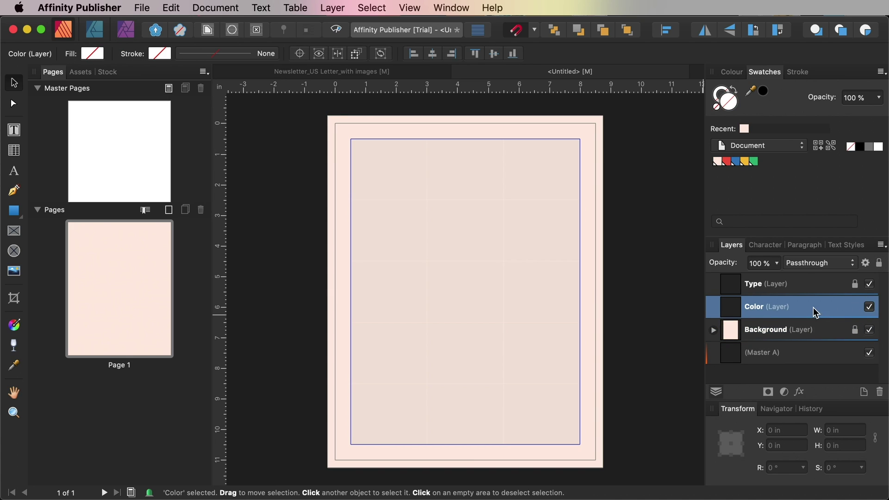
# Draw a blue block at the page's top right and an unstroked yellow block at the bottom left
pyautogui.click(14, 211)
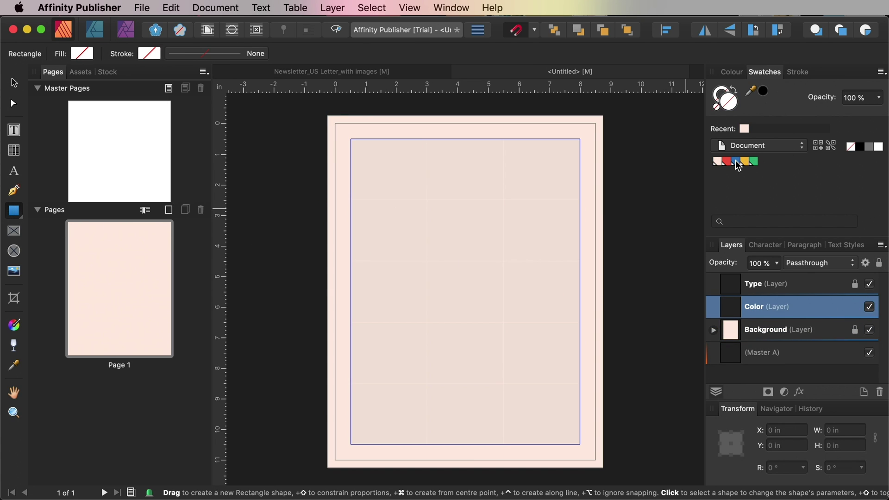
pyautogui.click(738, 162)
pyautogui.moveTo(603, 323); pyautogui.dragTo(503, 116)
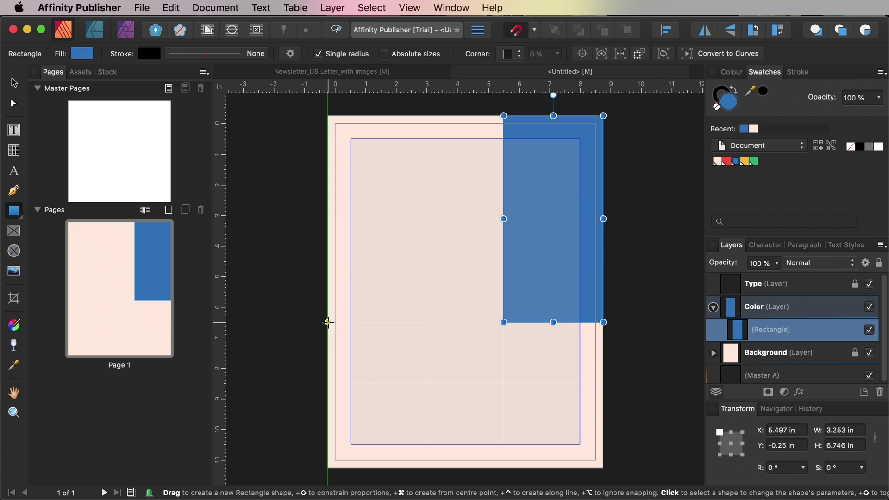
pyautogui.moveTo(328, 321); pyautogui.dragTo(504, 357)
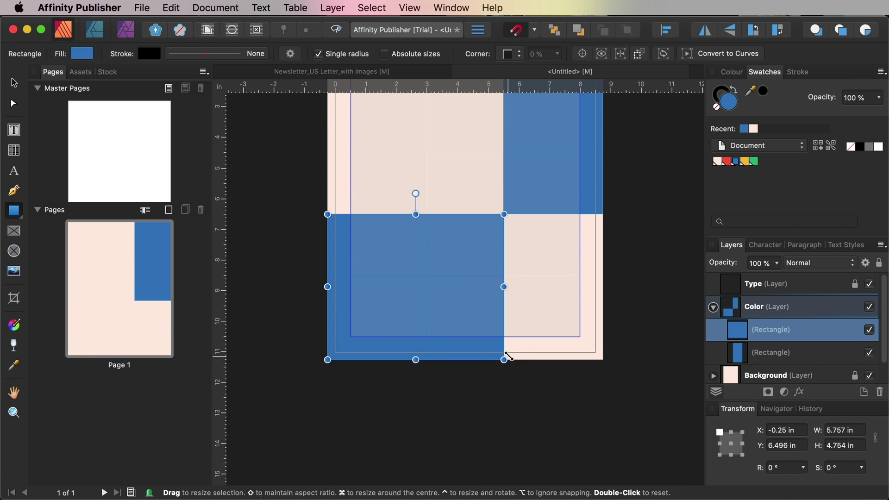
pyautogui.scroll(3, 627, 303)
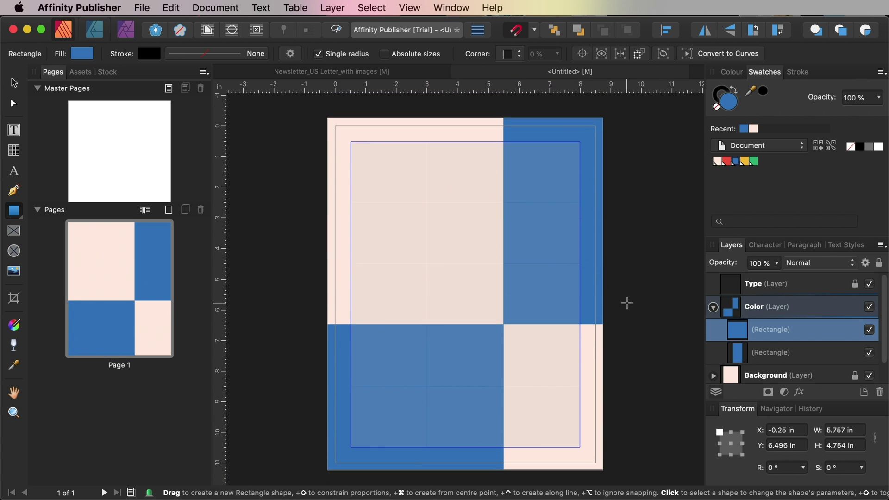
pyautogui.click(745, 162)
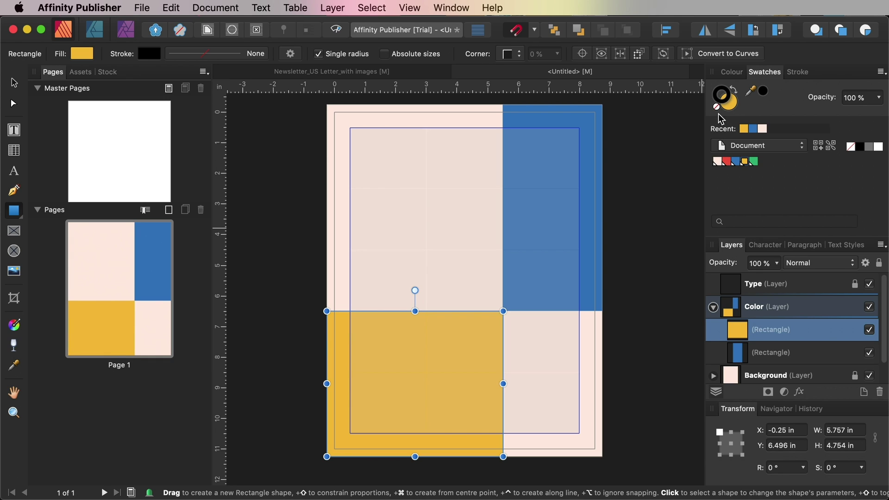
pyautogui.click(716, 108)
pyautogui.scroll(1, 642, 225)
# Draw a green 2.977 × 4.473 in block at the page's bottom right
pyautogui.press('v')
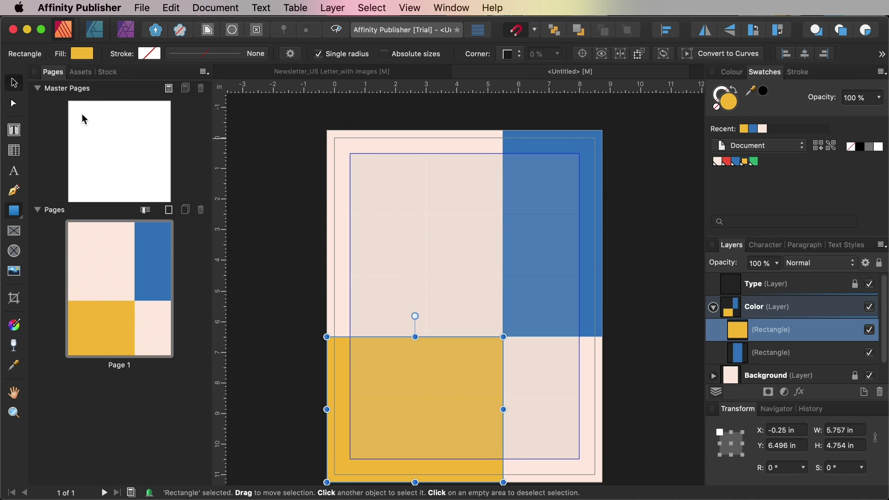
pyautogui.click(287, 220)
pyautogui.scroll(-1, 287, 220)
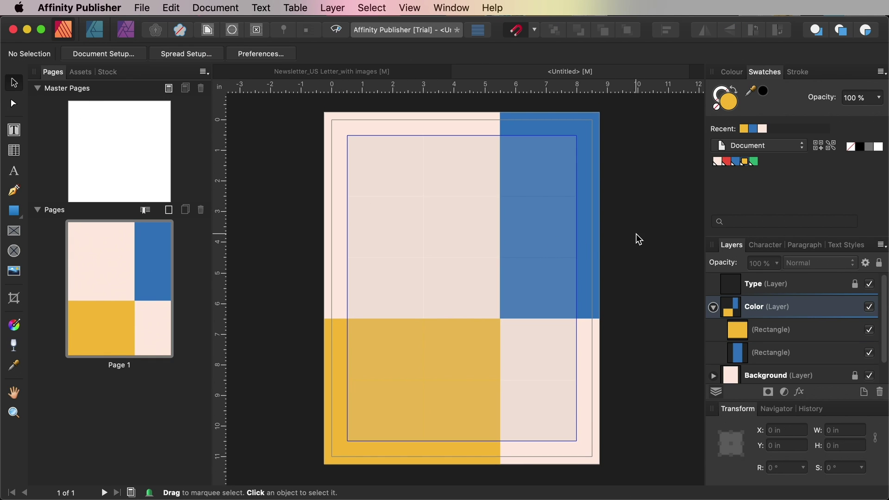
pyautogui.click(753, 162)
pyautogui.click(14, 211)
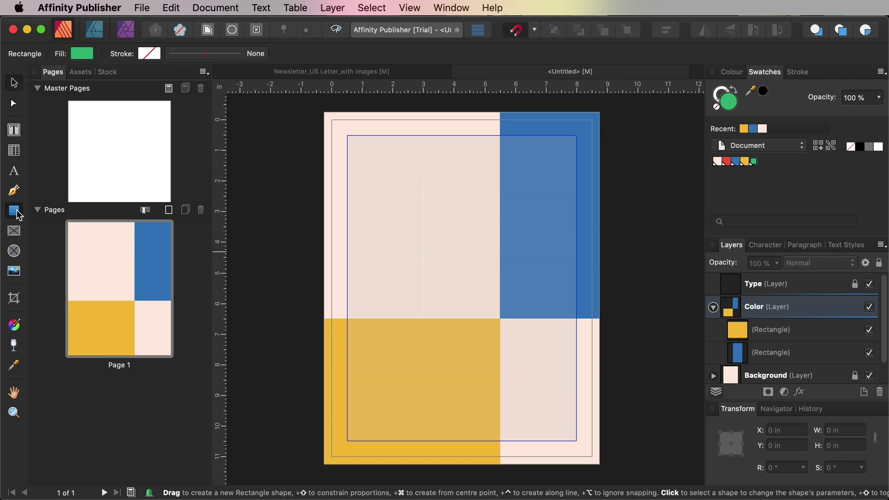
pyautogui.moveTo(599, 463); pyautogui.dragTo(508, 327)
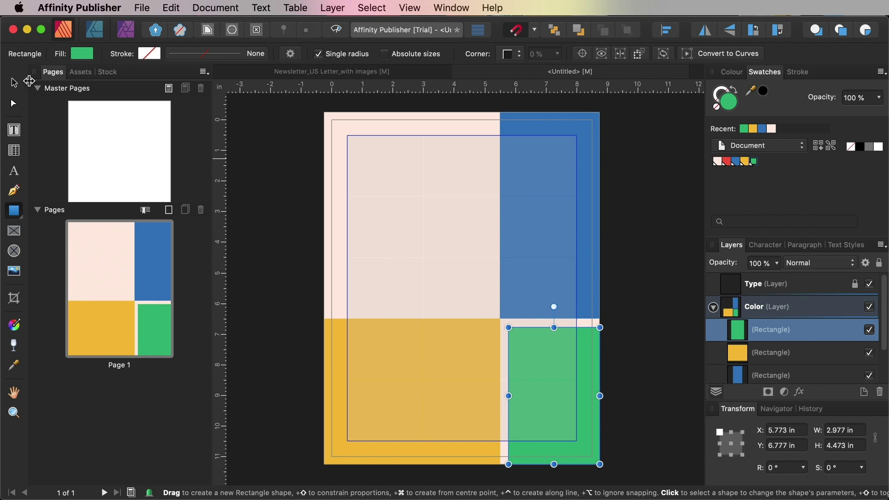
pyautogui.click(13, 82)
pyautogui.click(283, 199)
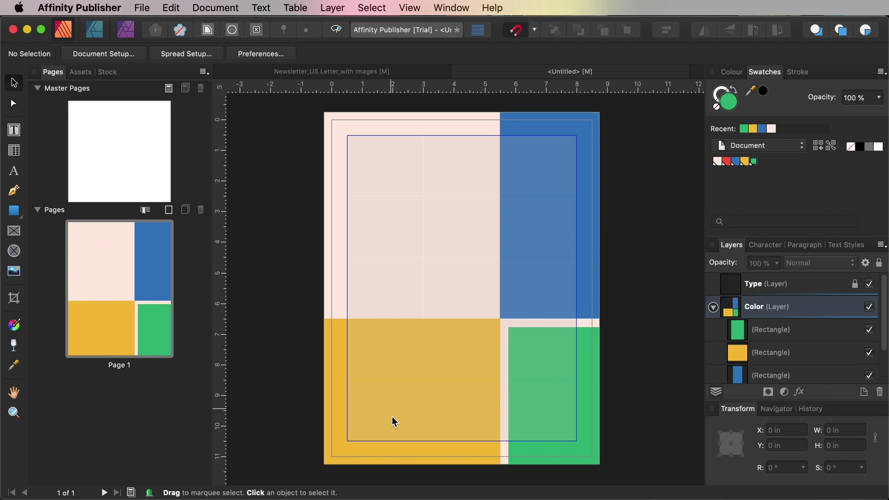
# In Affinity Photo, duplicate the portrait's Background layer and add a Black & White adjustment
pyautogui.moveTo(397, 499)
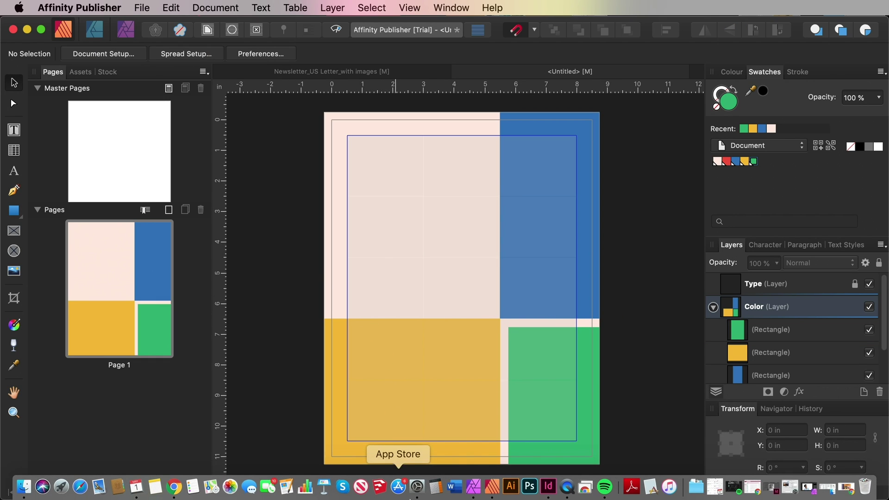
pyautogui.click(474, 492)
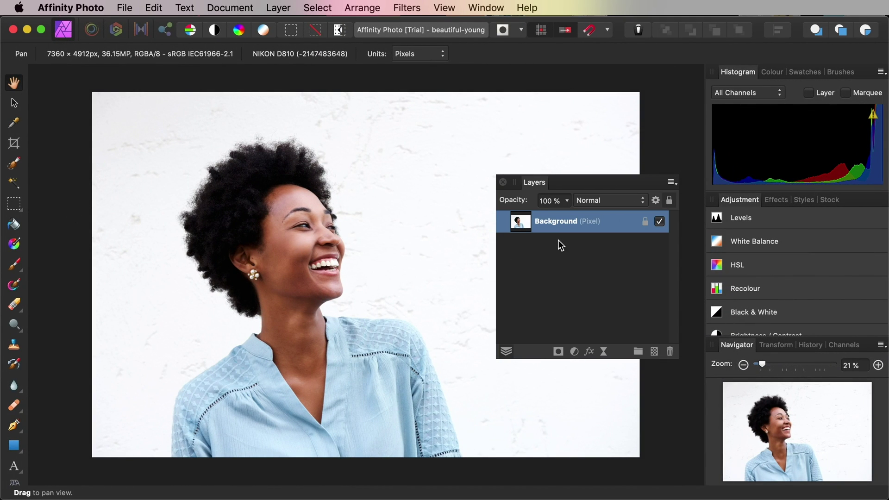
pyautogui.rightClick(577, 232)
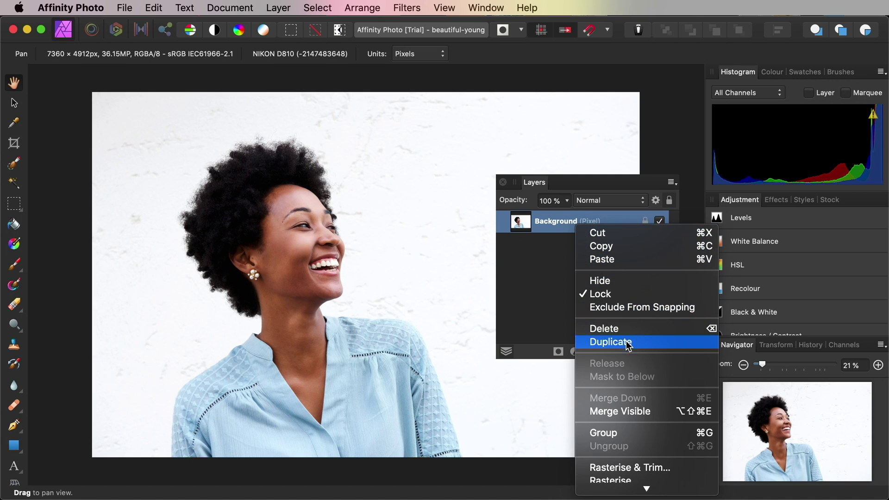
pyautogui.click(629, 341)
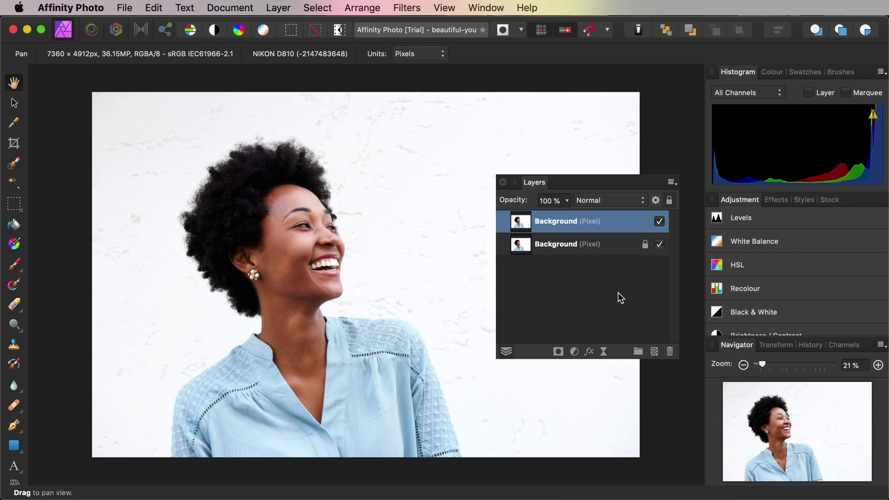
pyautogui.click(577, 350)
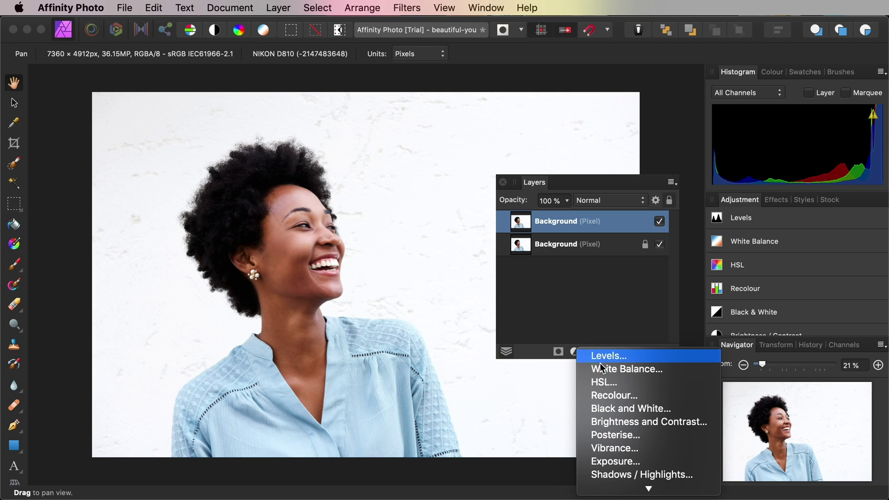
pyautogui.click(612, 409)
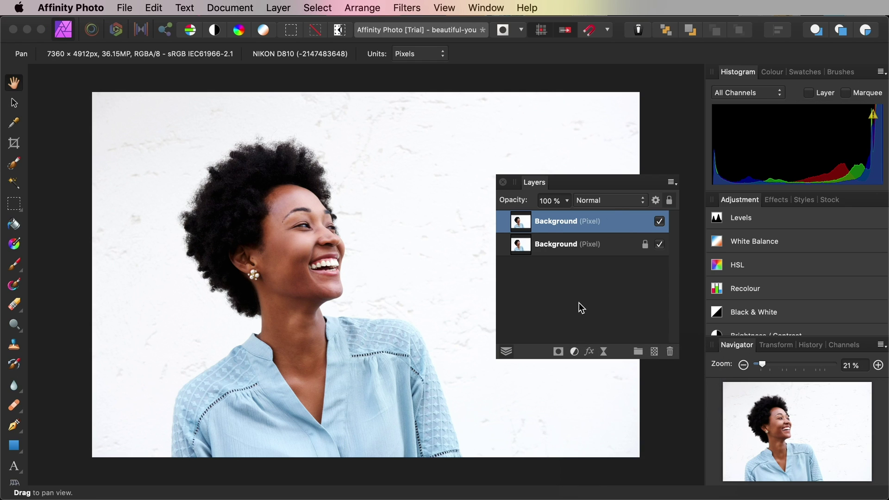
# Tune the sliders: red 17%, yellow lower, green 94%, cyan -108%, blue 158%, magenta 56%
pyautogui.moveTo(544, 226); pyautogui.dragTo(542, 144)
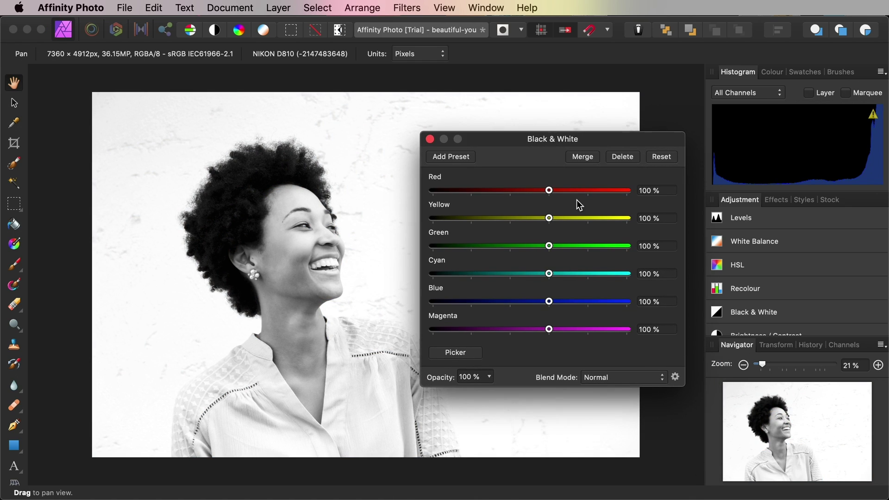
pyautogui.moveTo(549, 190); pyautogui.dragTo(524, 190)
pyautogui.moveTo(549, 218); pyautogui.dragTo(545, 218)
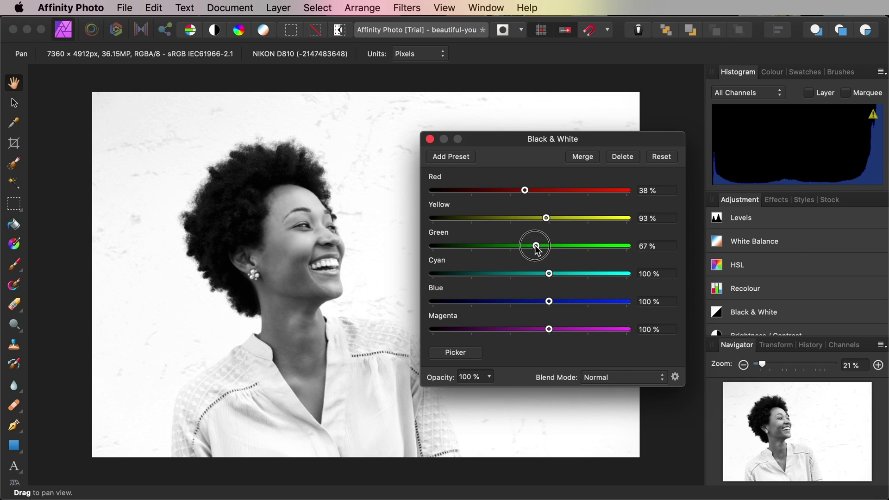
pyautogui.moveTo(537, 250); pyautogui.dragTo(465, 274)
pyautogui.moveTo(550, 303); pyautogui.dragTo(571, 301)
pyautogui.moveTo(548, 329); pyautogui.dragTo(532, 329)
pyautogui.moveTo(524, 190); pyautogui.dragTo(516, 190)
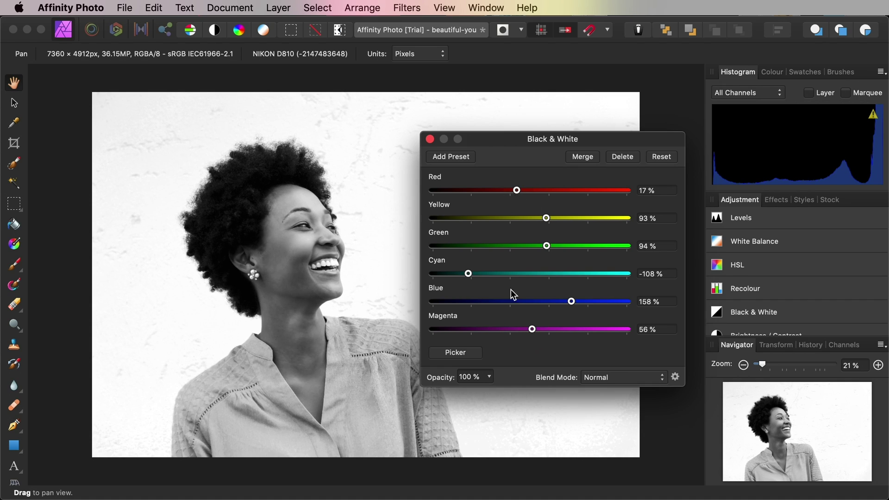
pyautogui.click(430, 140)
# Export the black and white portrait and return to the newsletter in Publisher
pyautogui.click(125, 8)
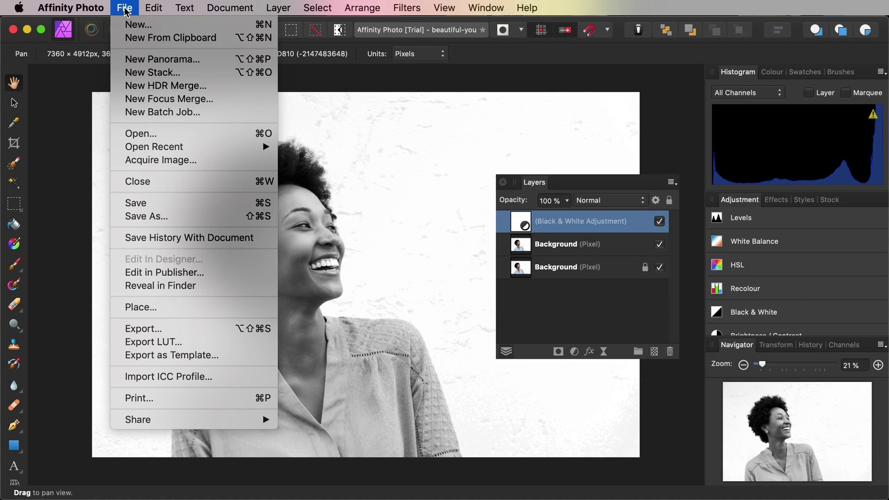
pyautogui.click(148, 329)
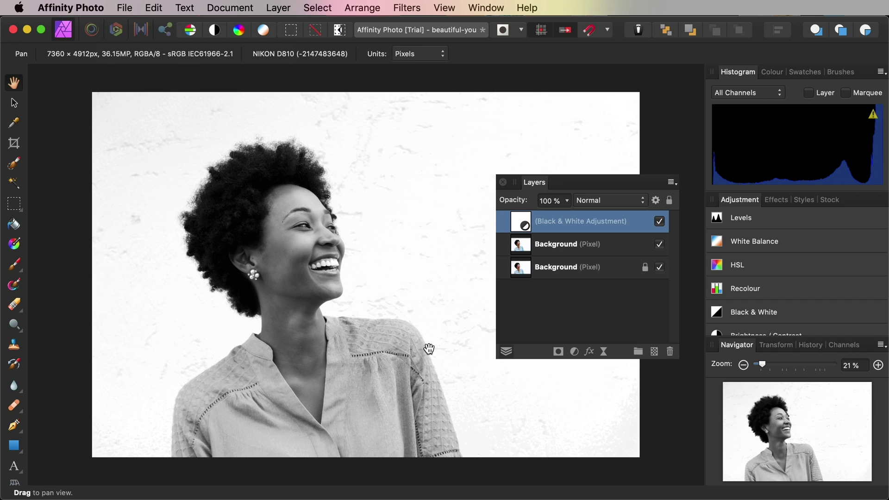
pyautogui.click(507, 484)
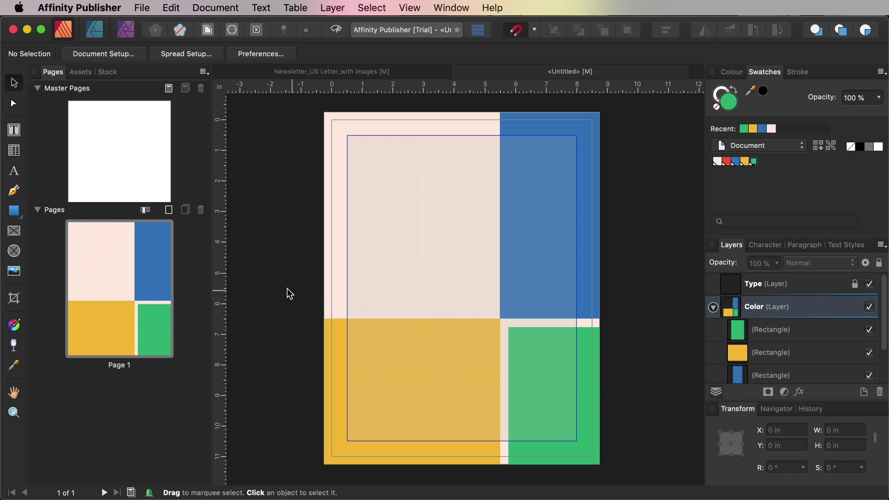
# Draw a picture frame at the page's top left and place the black-and-white smiling woman photo
pyautogui.click(14, 231)
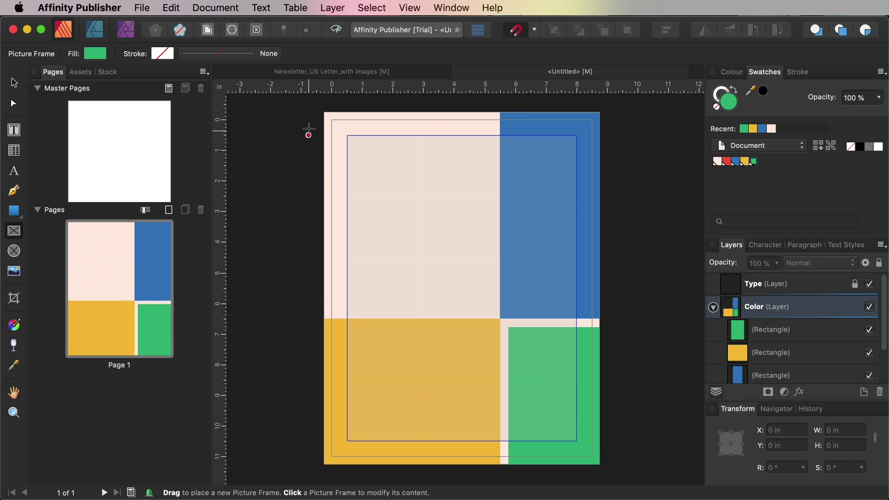
pyautogui.moveTo(324, 113); pyautogui.dragTo(435, 240)
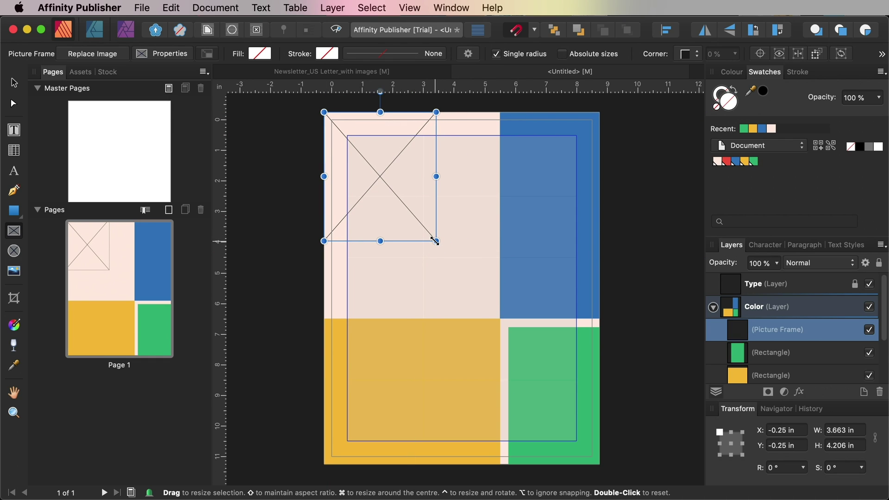
pyautogui.click(147, 11)
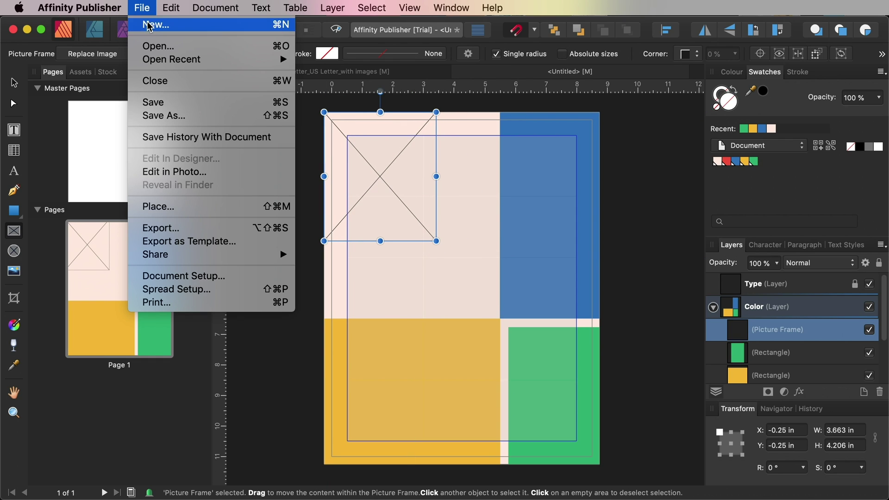
pyautogui.click(150, 205)
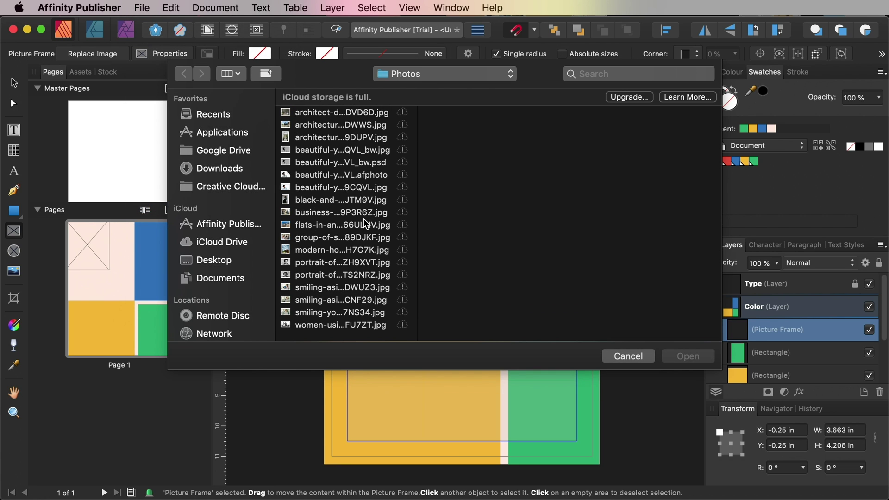
pyautogui.click(369, 150)
pyautogui.click(701, 357)
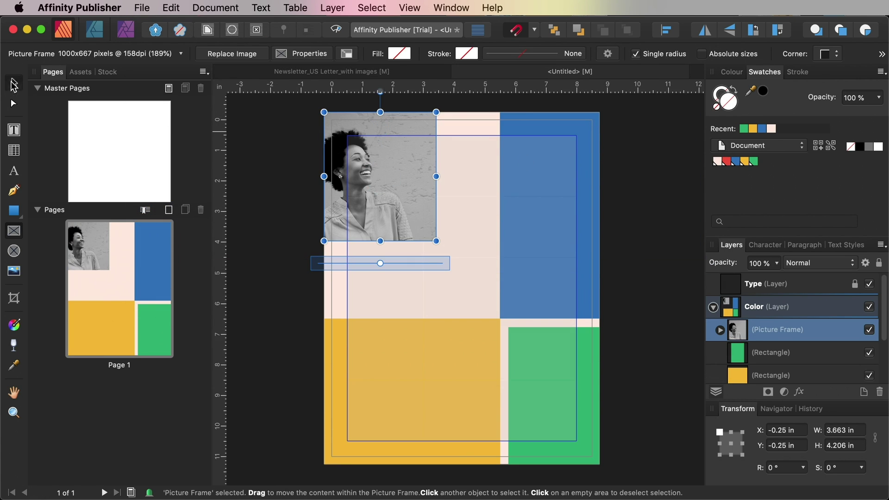
# Shrink the photo within its frame and align it to the page's left edge
pyautogui.doubleClick(376, 168)
pyautogui.moveTo(476, 112); pyautogui.dragTo(438, 134)
pyautogui.moveTo(386, 176); pyautogui.dragTo(420, 179)
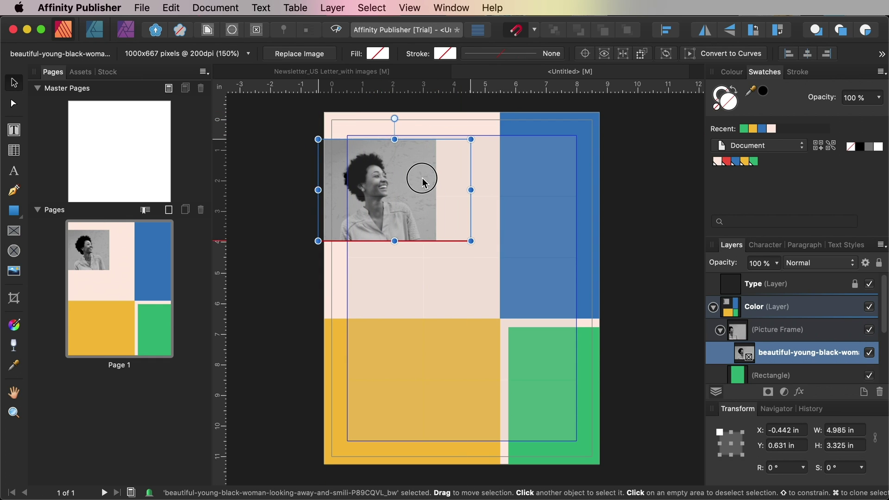
pyautogui.click(307, 148)
pyautogui.click(354, 136)
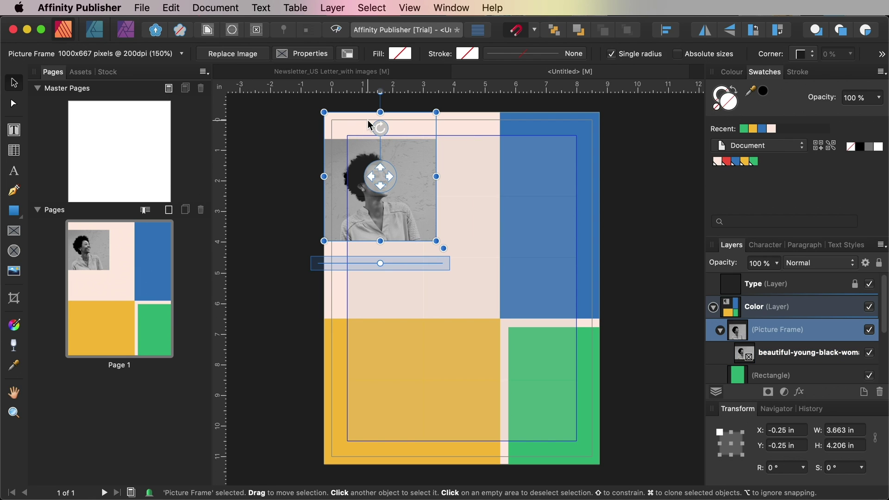
# Fill the top-left frame with grey sampled from the photo
pyautogui.click(15, 367)
pyautogui.click(354, 145)
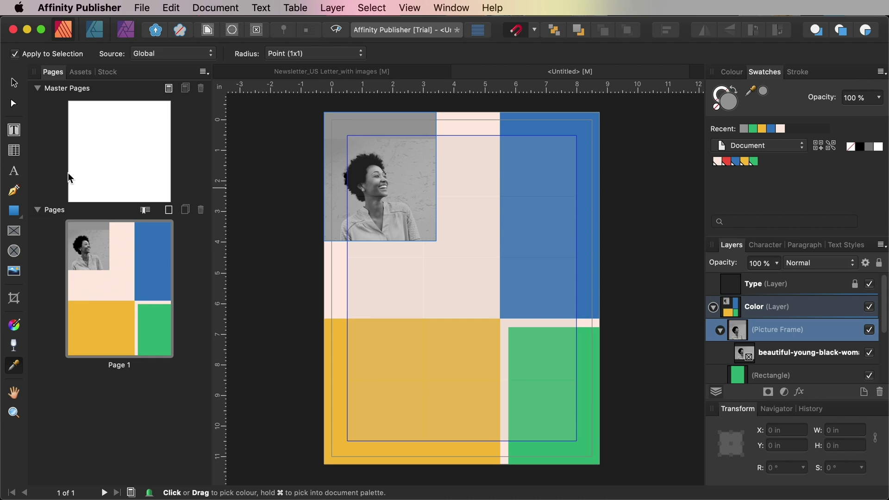
pyautogui.click(13, 82)
pyautogui.click(429, 208)
# Give the photo a short vertical linear transparency fade near its top edge
pyautogui.click(424, 204)
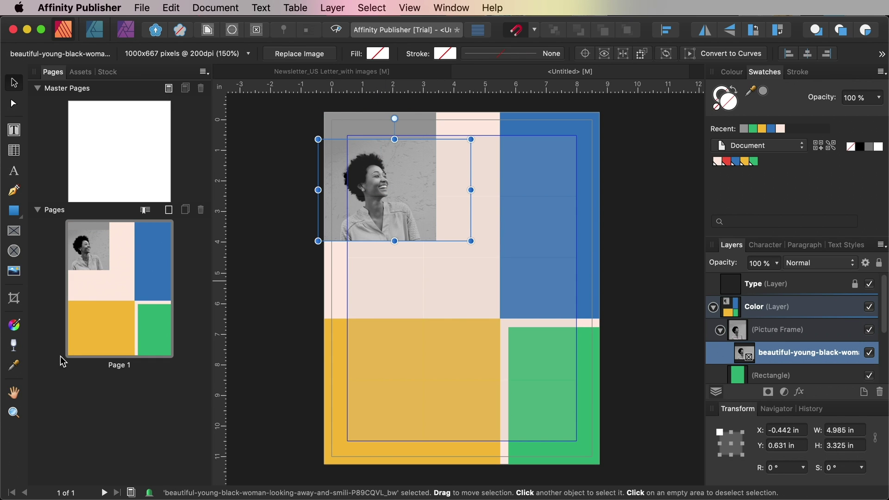
pyautogui.click(15, 345)
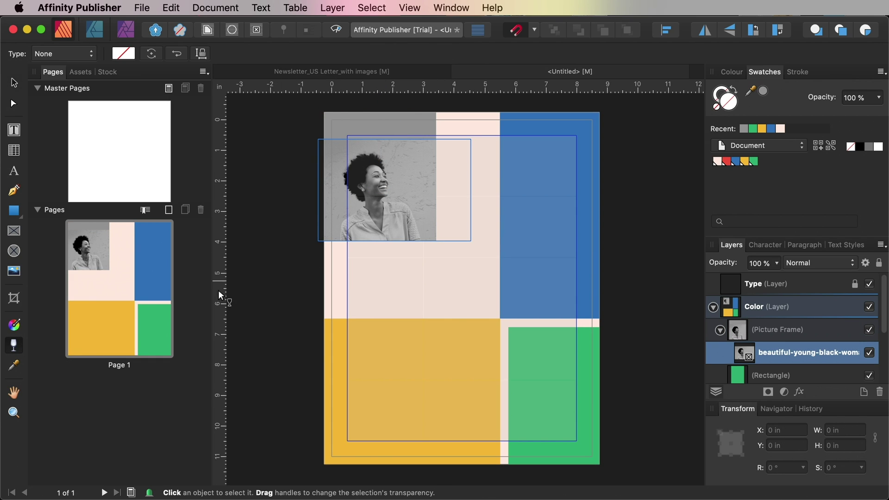
pyautogui.moveTo(394, 162)
pyautogui.mouseDown()
pyautogui.moveTo(393, 140)
pyautogui.moveTo(395, 153)
pyautogui.mouseUp()
pyautogui.click(395, 163)
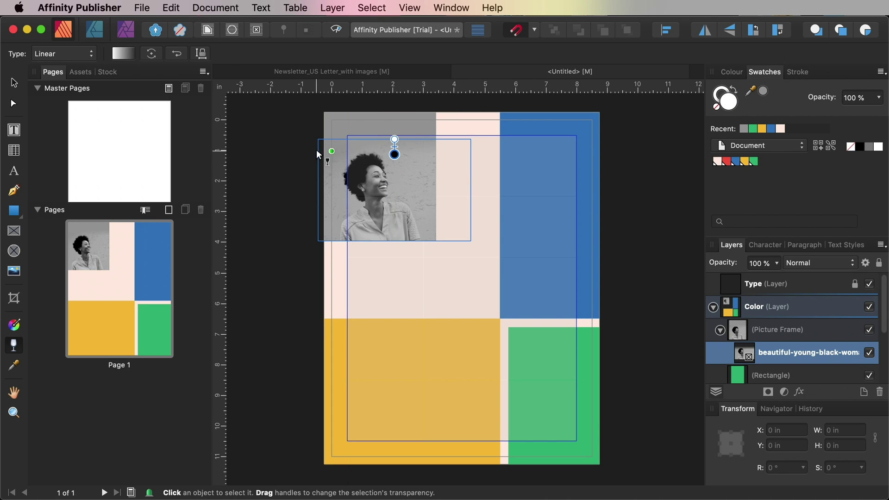
pyautogui.press('v')
pyautogui.click(290, 160)
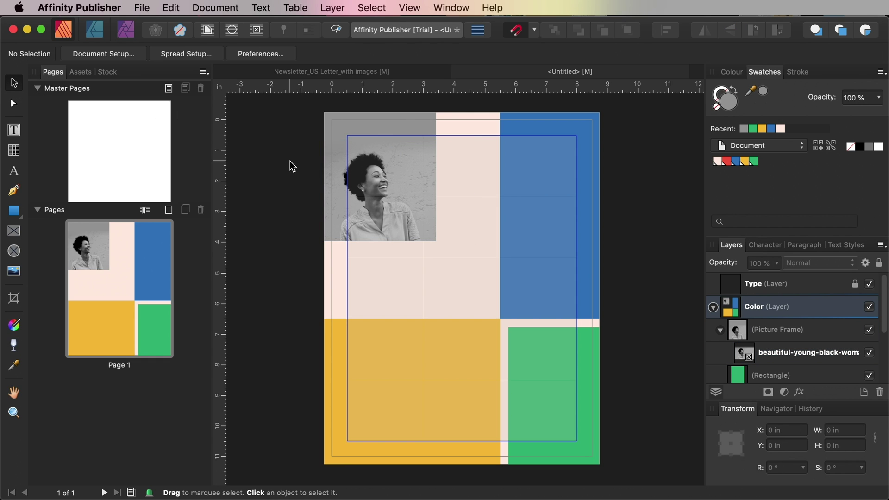
# Draw a red rectangle over the photo's right part and set it to Multiply
pyautogui.click(14, 211)
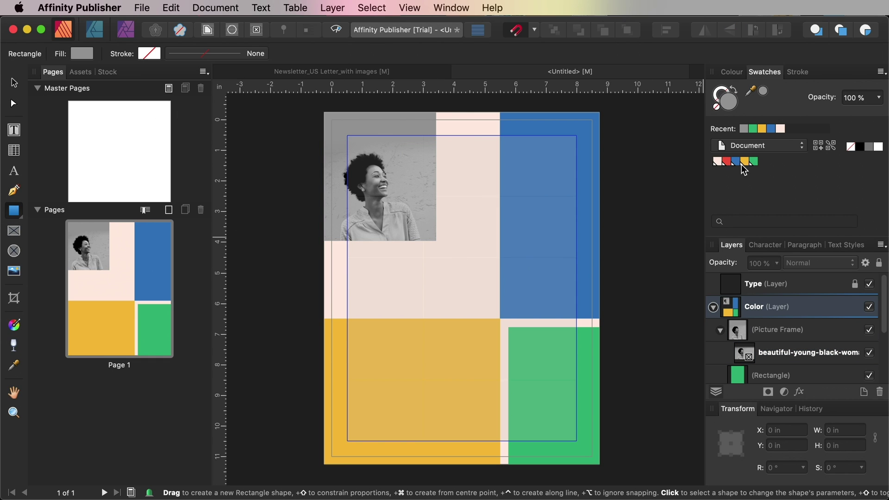
pyautogui.click(726, 161)
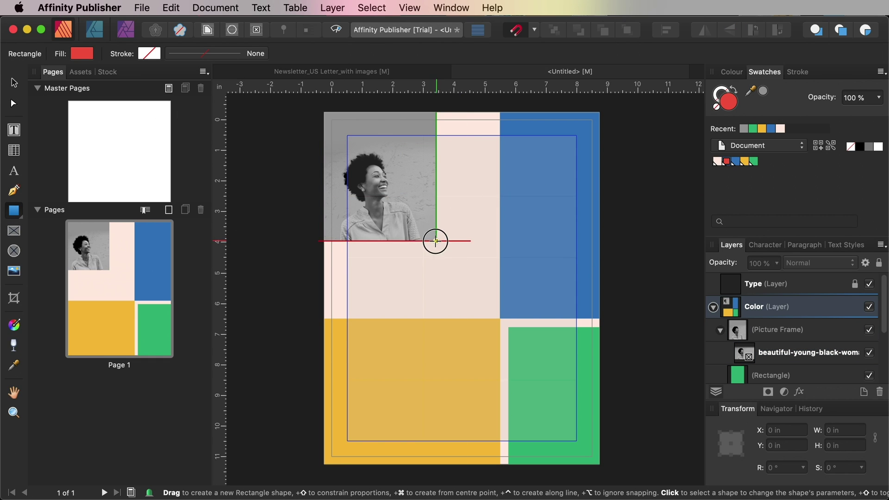
pyautogui.moveTo(435, 240); pyautogui.dragTo(364, 113)
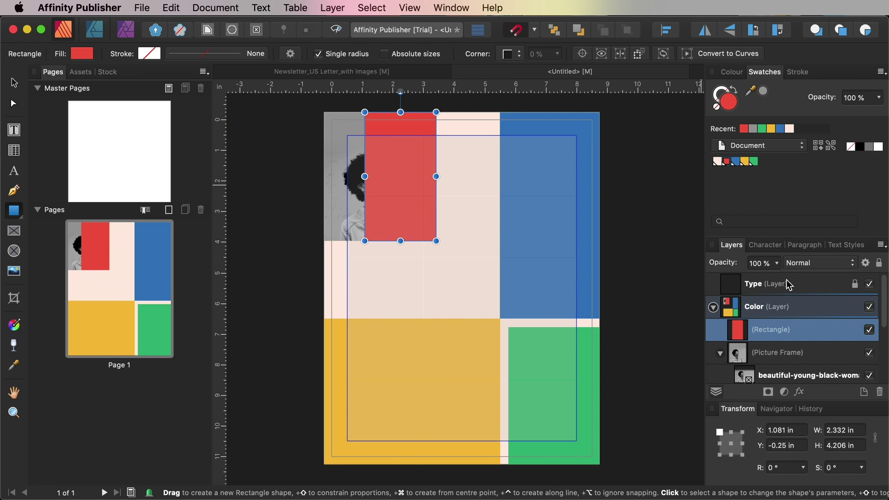
pyautogui.click(821, 265)
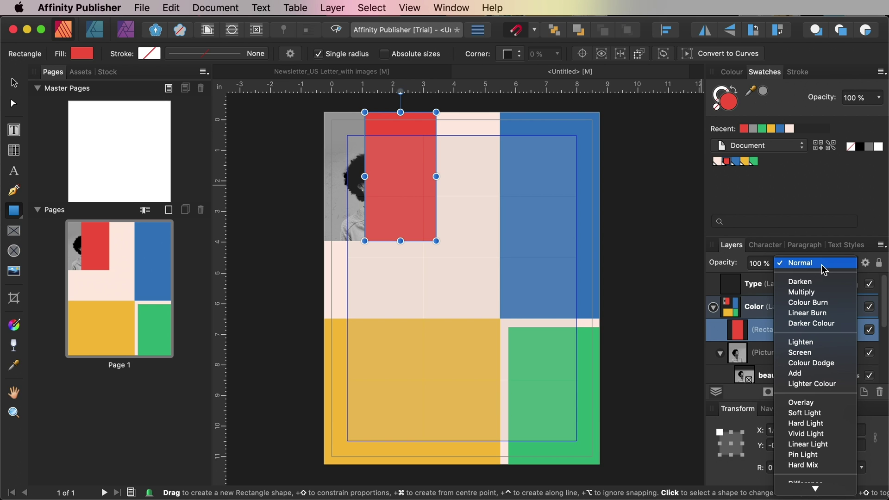
pyautogui.click(813, 292)
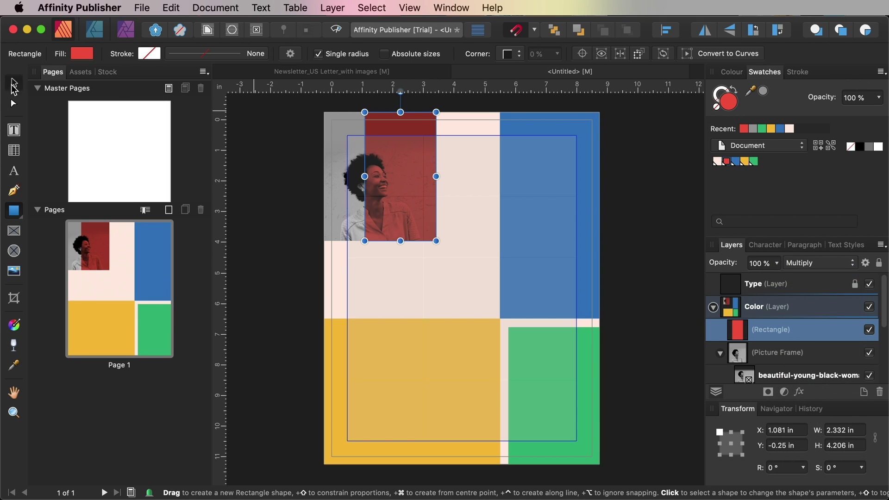
pyautogui.click(14, 84)
pyautogui.click(276, 173)
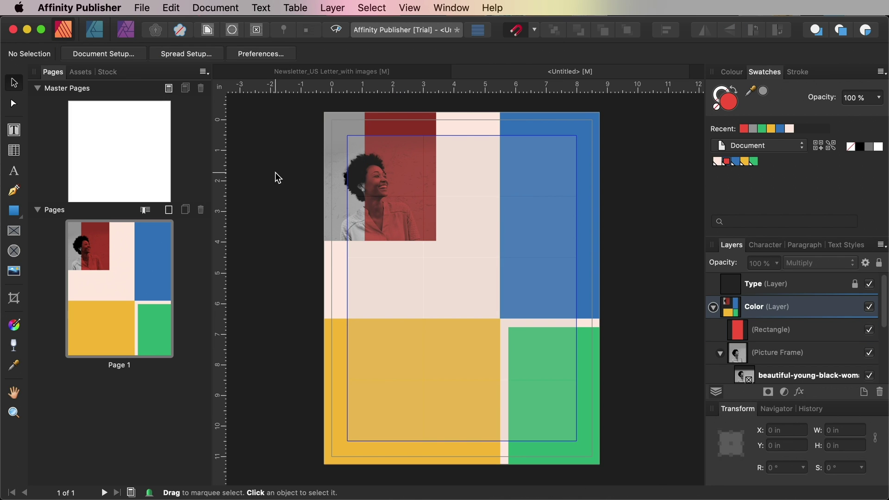
# Set the yellow, green and blue blocks to the Multiply blend mode
pyautogui.click(445, 388)
pyautogui.keyDown('shift'); pyautogui.click(533, 376); pyautogui.keyUp('shift')
pyautogui.keyDown('shift'); pyautogui.click(544, 306); pyautogui.keyUp('shift')
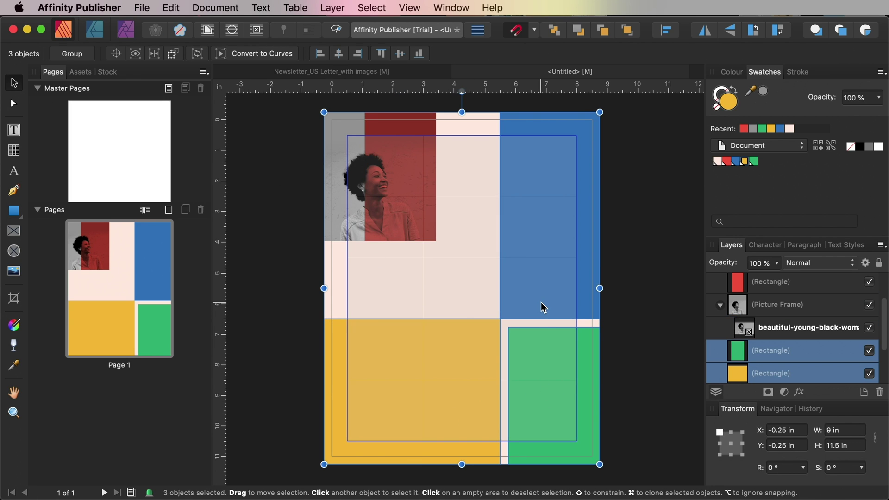
pyautogui.click(785, 262)
pyautogui.click(796, 291)
pyautogui.click(634, 248)
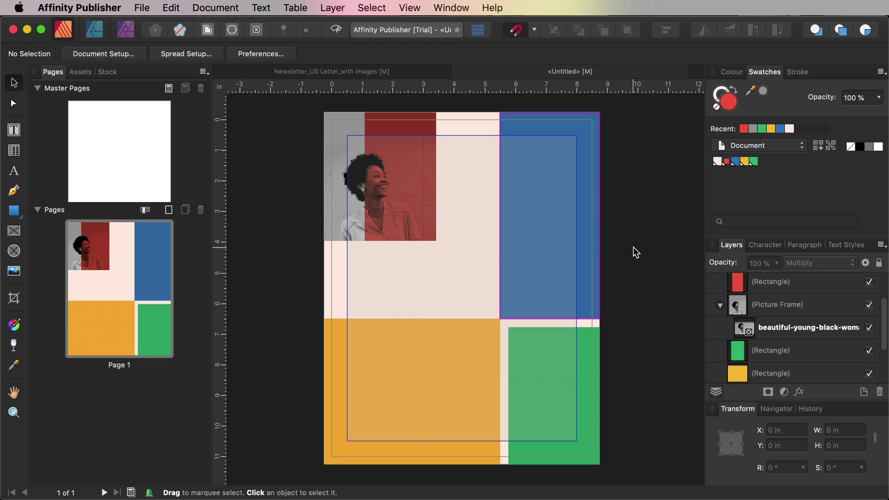
pyautogui.click(13, 232)
# Draw a picture frame at the bottom centre and place the cheerful woman portrait in it
pyautogui.moveTo(402, 318); pyautogui.dragTo(500, 452)
pyautogui.scroll(2, 499, 433)
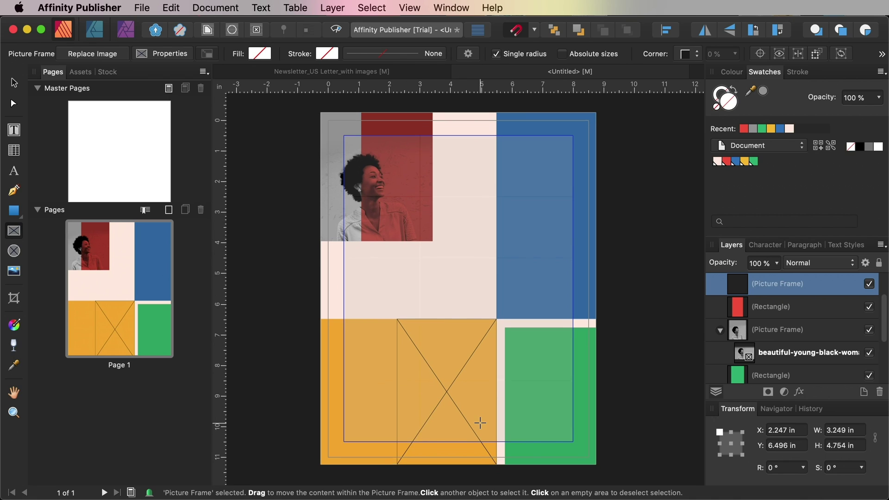
pyautogui.click(140, 8)
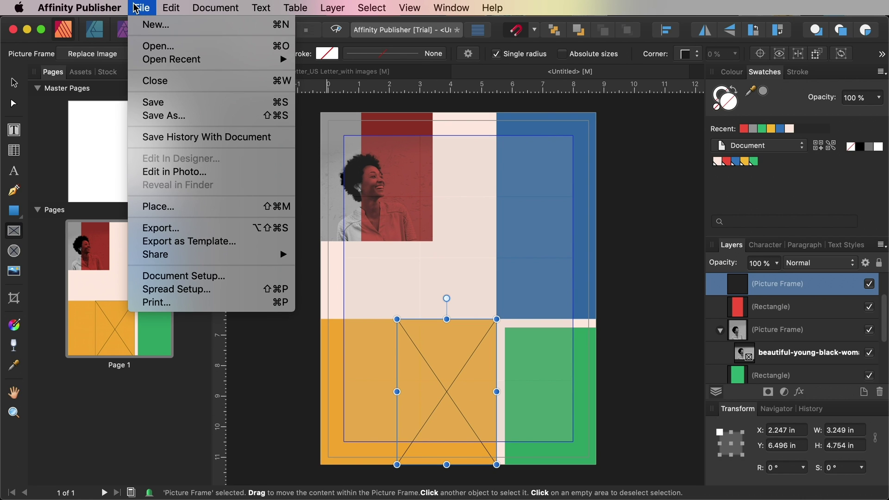
pyautogui.click(149, 205)
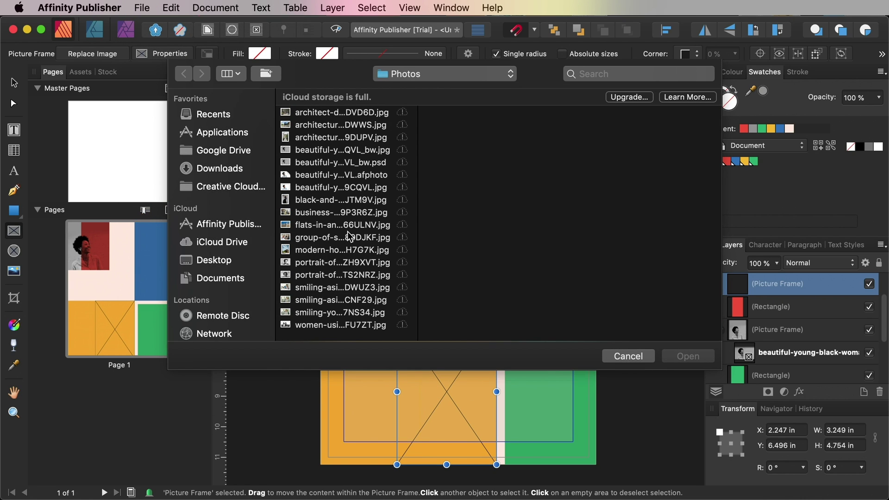
pyautogui.click(345, 274)
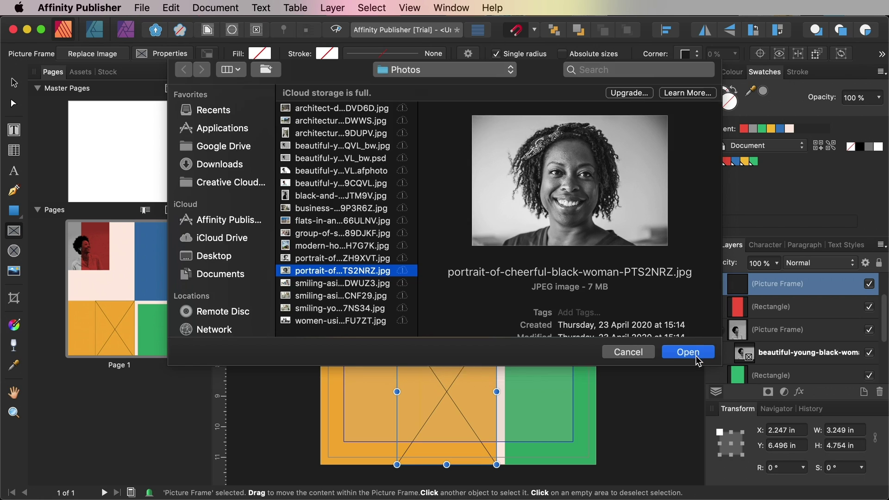
pyautogui.click(697, 361)
# Move the portrait frame to the back so the yellow block tints it
pyautogui.click(489, 372)
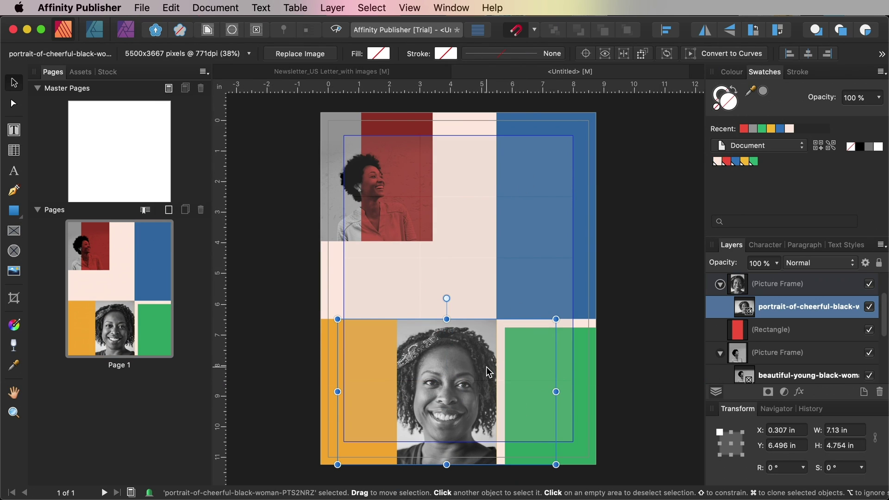
pyautogui.click(484, 373)
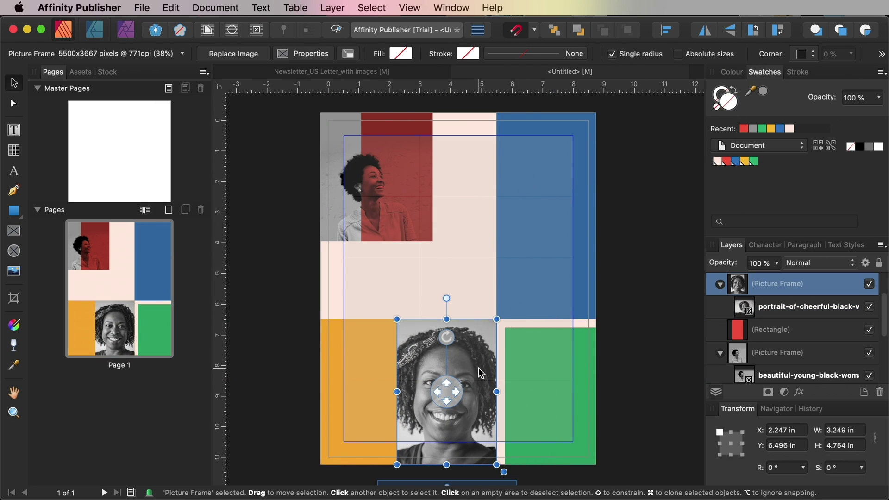
pyautogui.rightClick(480, 373)
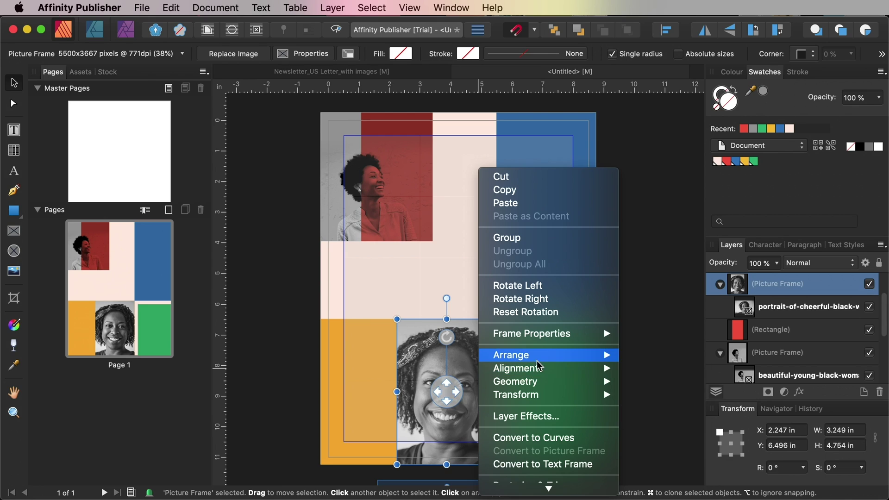
pyautogui.moveTo(538, 366)
pyautogui.click(669, 395)
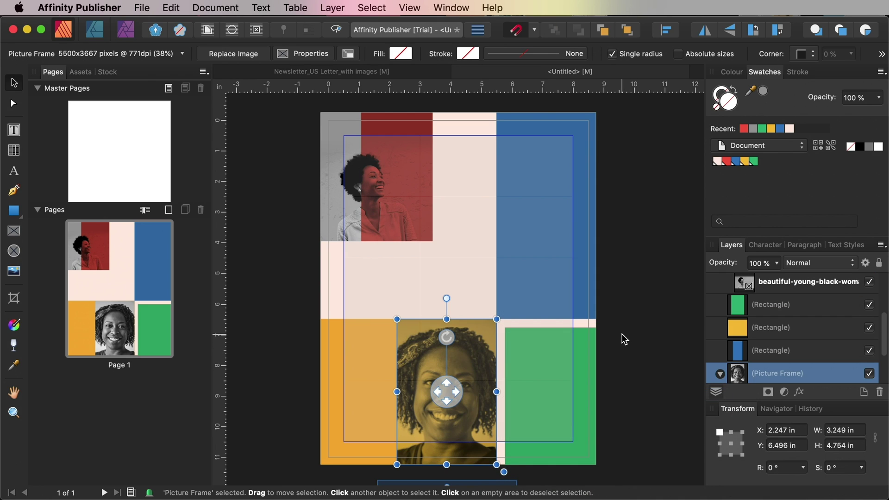
pyautogui.click(624, 334)
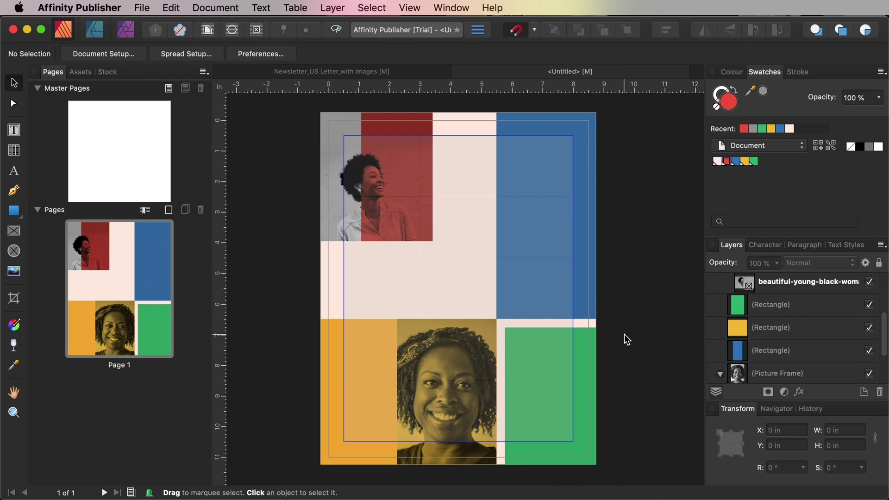
pyautogui.click(14, 231)
# Draw a bottom-right frame, place the women-using-laptop photo and nudge it slightly left
pyautogui.moveTo(504, 374); pyautogui.dragTo(596, 464)
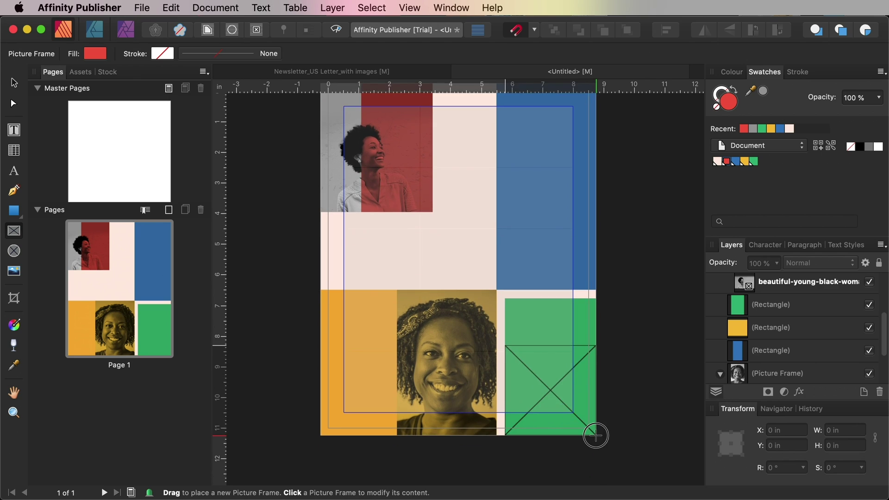
pyautogui.click(142, 8)
pyautogui.click(169, 204)
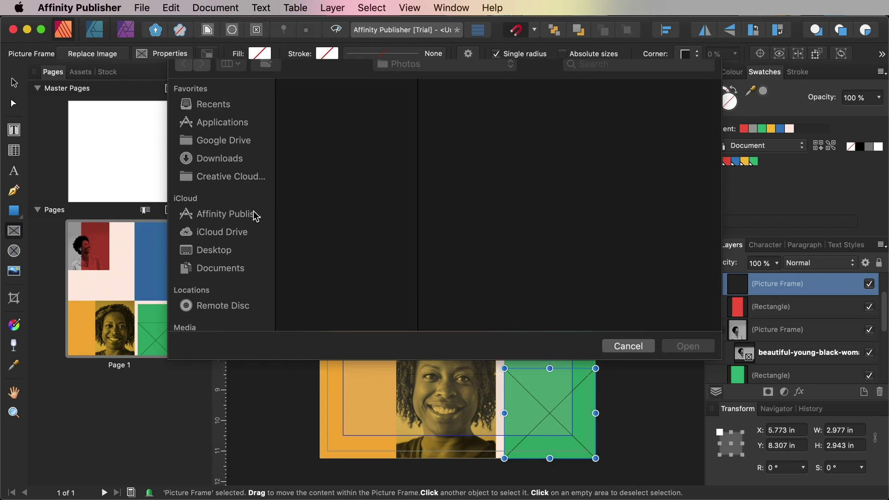
pyautogui.click(334, 325)
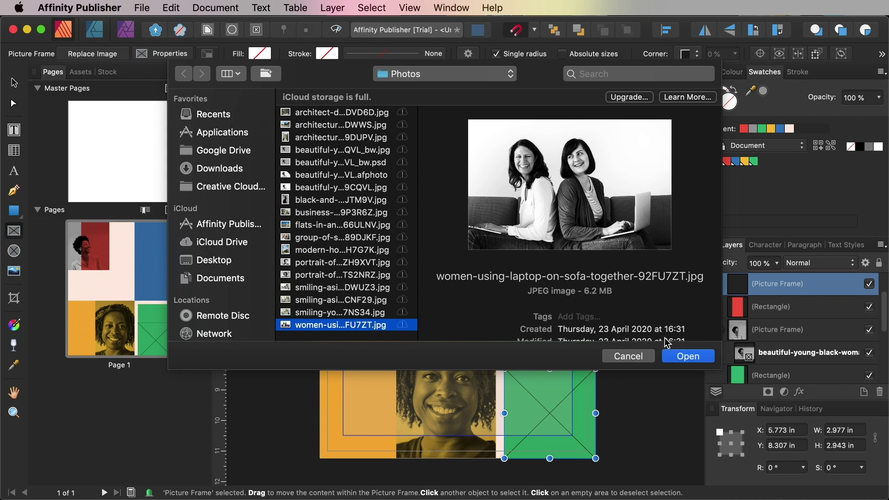
pyautogui.click(681, 356)
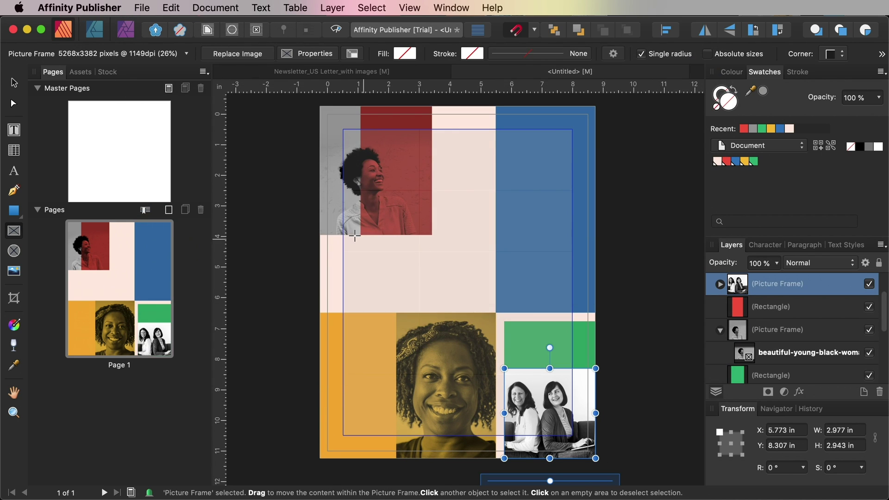
pyautogui.doubleClick(579, 390)
pyautogui.moveTo(569, 387); pyautogui.dragTo(536, 375)
# Move the two-women photo frame to the back so the green block tints it
pyautogui.click(13, 345)
pyautogui.press('v')
pyautogui.click(335, 337)
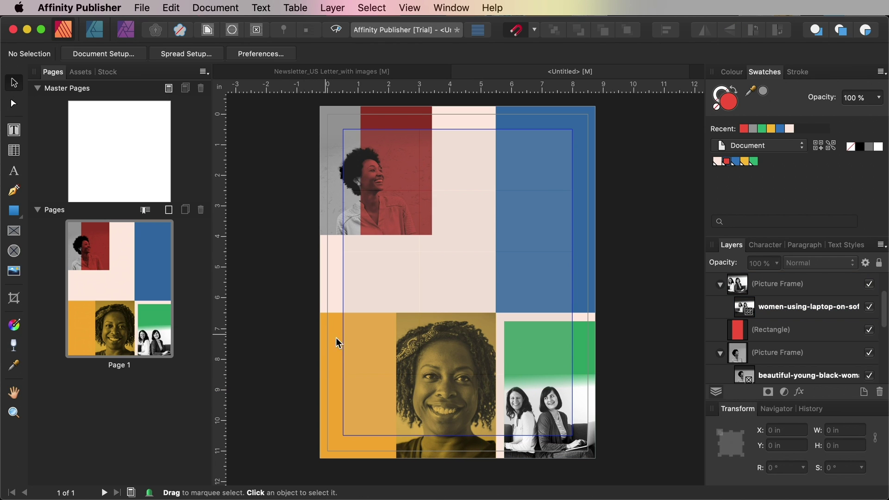
pyautogui.click(585, 424)
pyautogui.rightClick(585, 398)
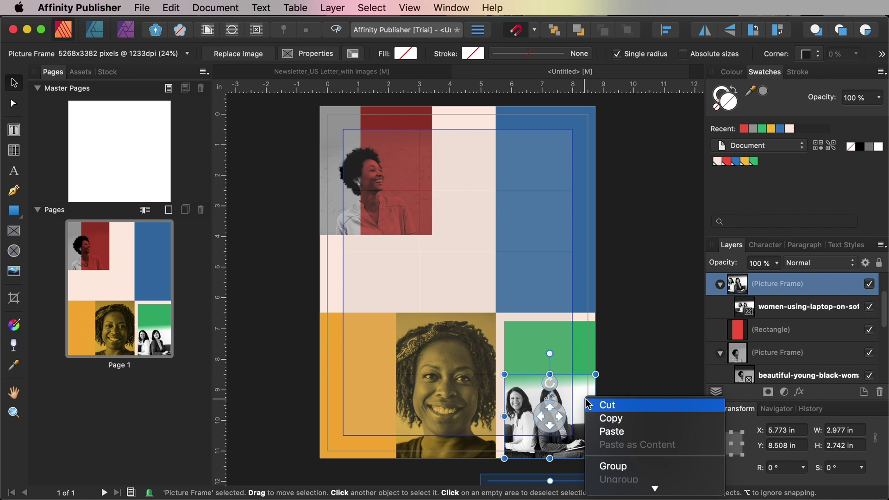
pyautogui.scroll(-3, 633, 436)
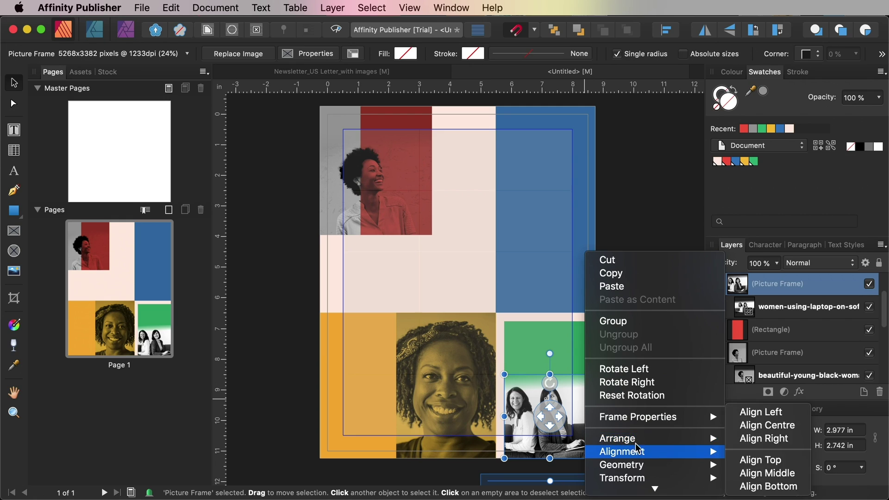
pyautogui.moveTo(696, 443)
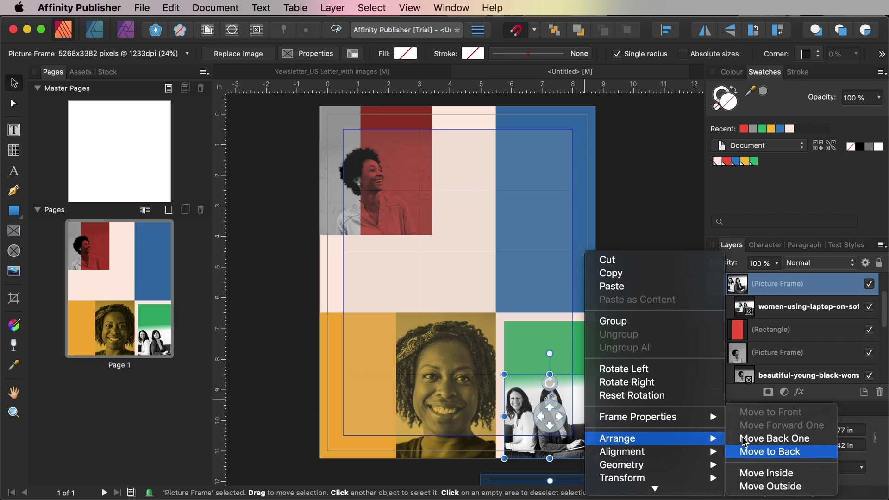
pyautogui.click(771, 452)
pyautogui.click(628, 360)
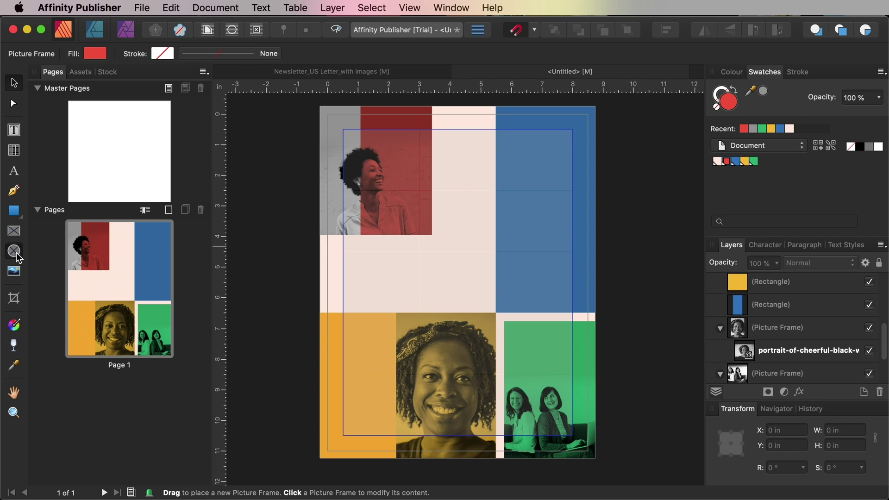
# Draw a circular frame over the blue block and place the man's portrait in it
pyautogui.moveTo(513, 238); pyautogui.dragTo(589, 315)
pyautogui.press('v')
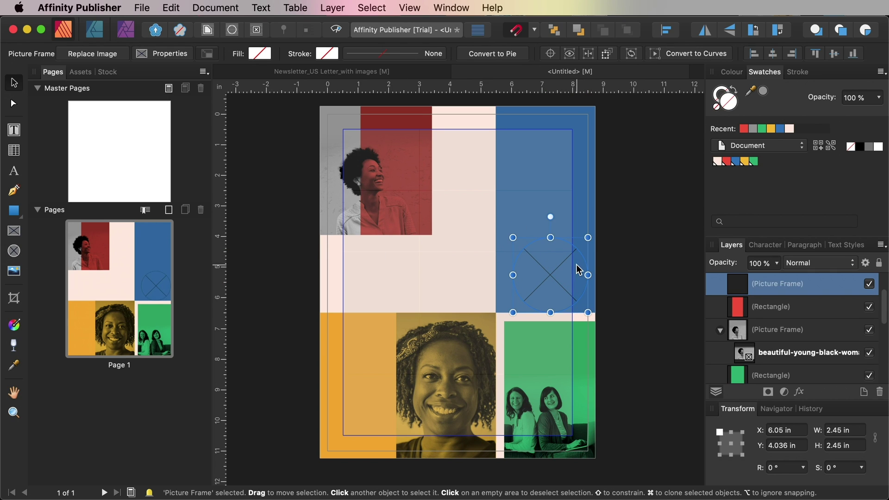
pyautogui.moveTo(579, 272); pyautogui.dragTo(568, 262)
pyautogui.click(142, 8)
pyautogui.click(152, 202)
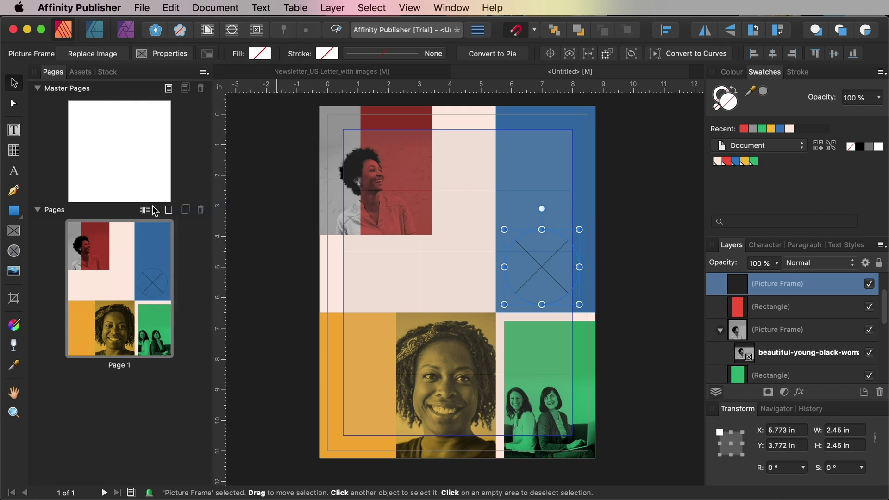
pyautogui.click(305, 263)
pyautogui.click(687, 356)
pyautogui.press('Return')
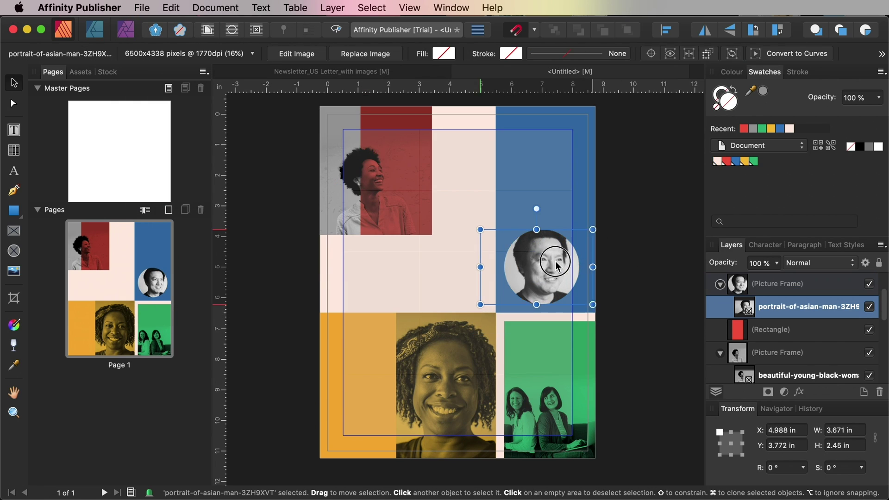
# Move the circular portrait frame to the back so the blue block tints it
pyautogui.click(635, 266)
pyautogui.click(565, 273)
pyautogui.rightClick(570, 258)
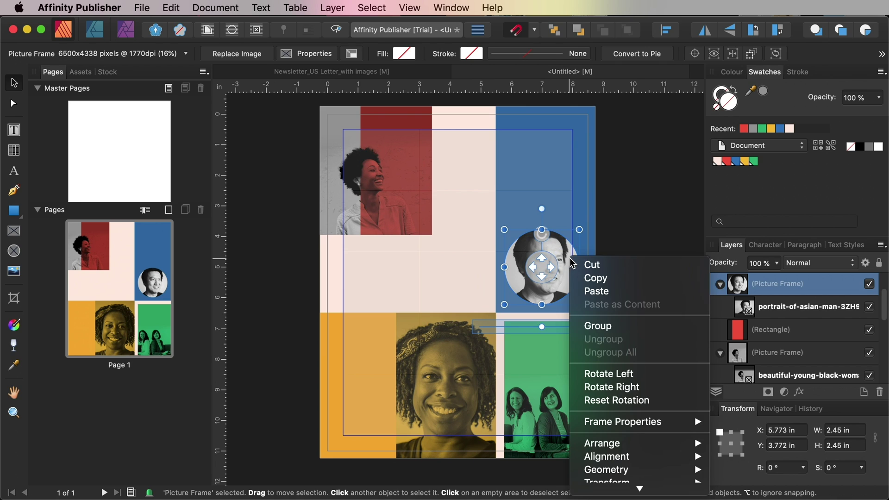
pyautogui.moveTo(671, 444)
pyautogui.click(755, 451)
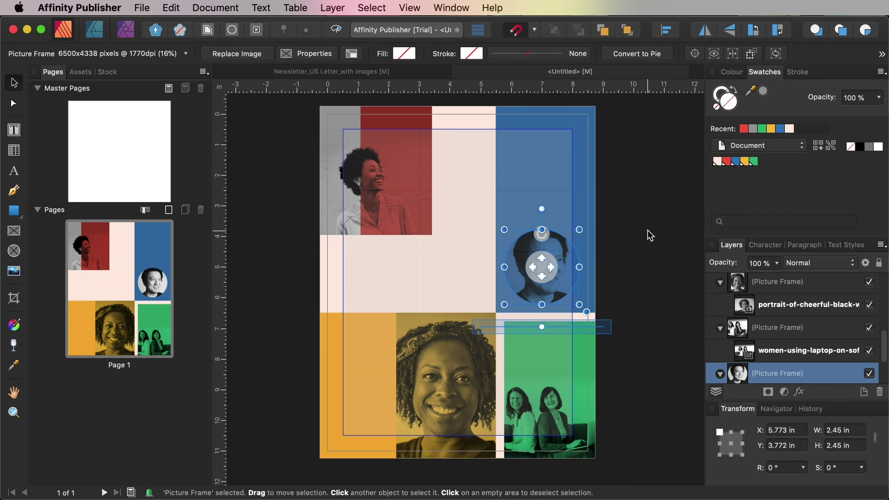
pyautogui.click(647, 229)
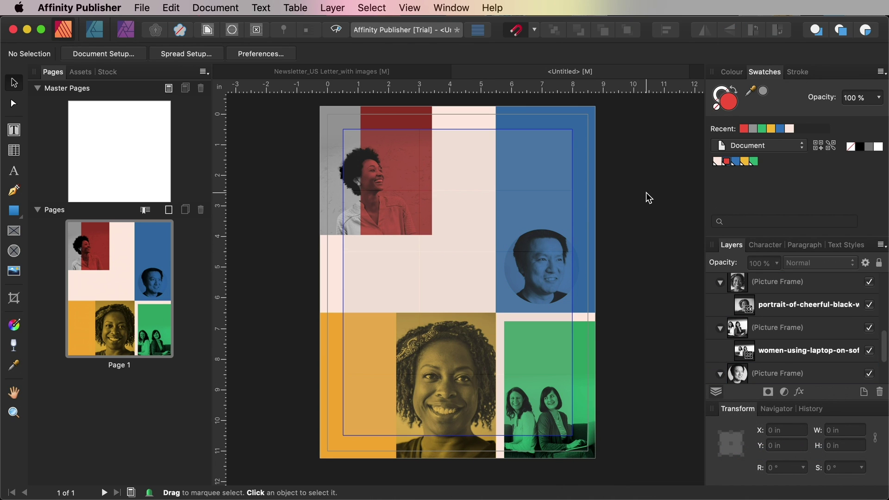
# Make the Type layer active and draw a text frame on the left of the top photo
pyautogui.scroll(3, 834, 318)
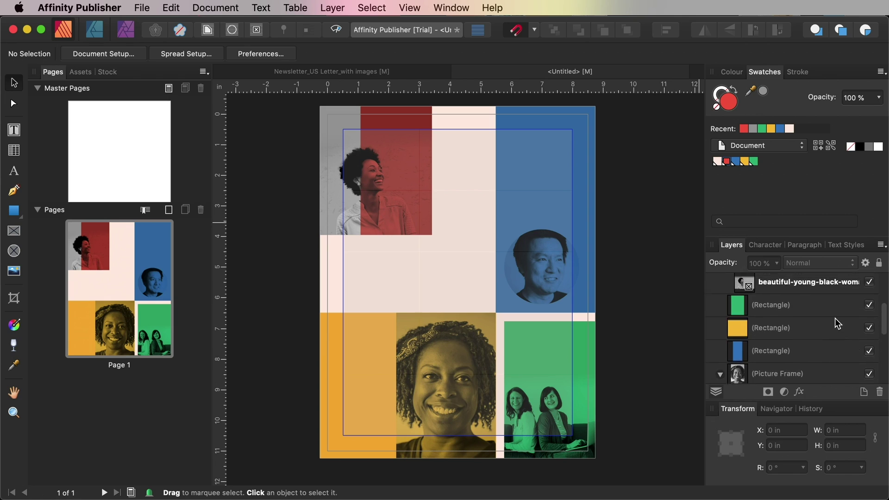
pyautogui.scroll(3, 834, 318)
pyautogui.click(713, 307)
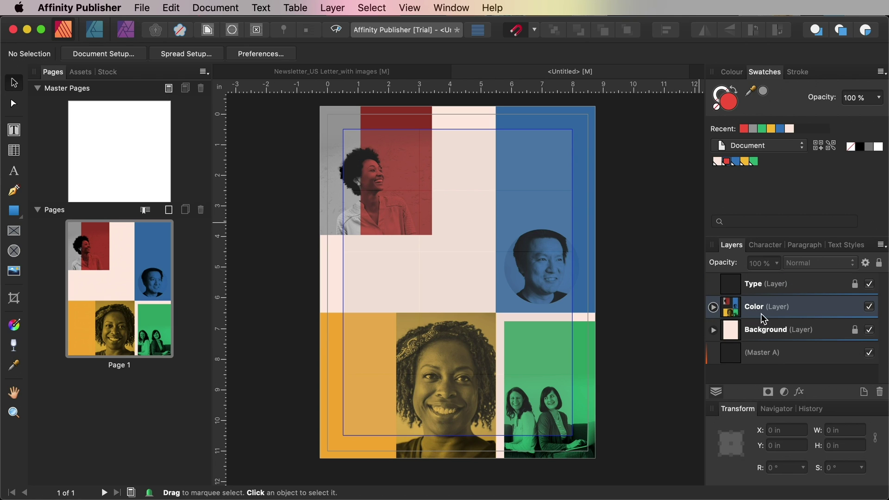
pyautogui.click(853, 306)
pyautogui.click(810, 286)
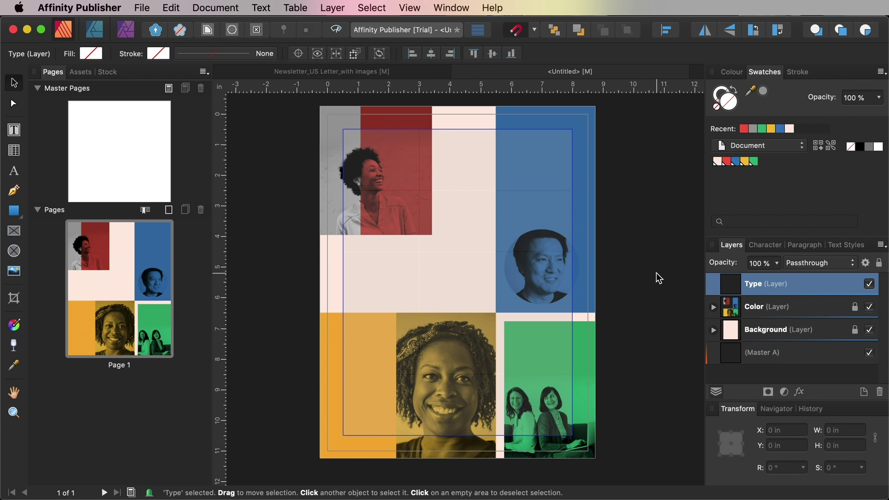
pyautogui.scroll(5, 656, 273)
pyautogui.scroll(3, 563, 289)
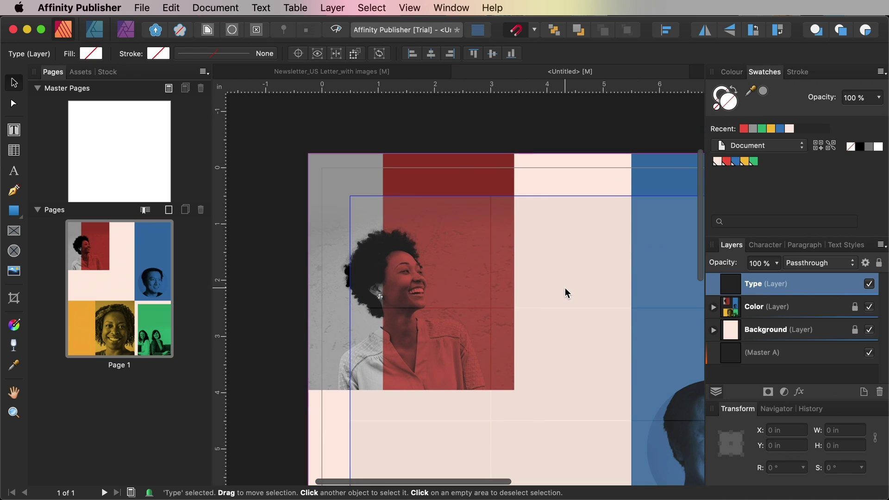
pyautogui.click(15, 130)
pyautogui.moveTo(322, 246); pyautogui.dragTo(383, 343)
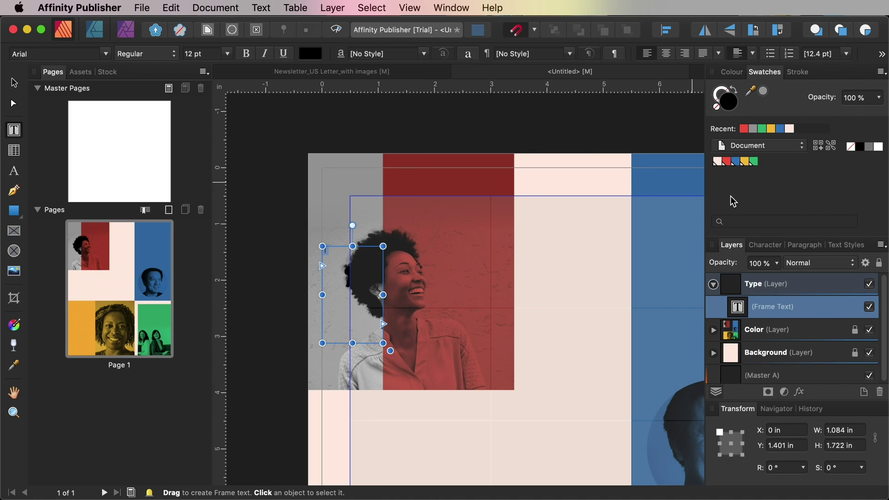
# Format the numeral as Liber Grotesque Bold, 120 pt, red
pyautogui.click(770, 246)
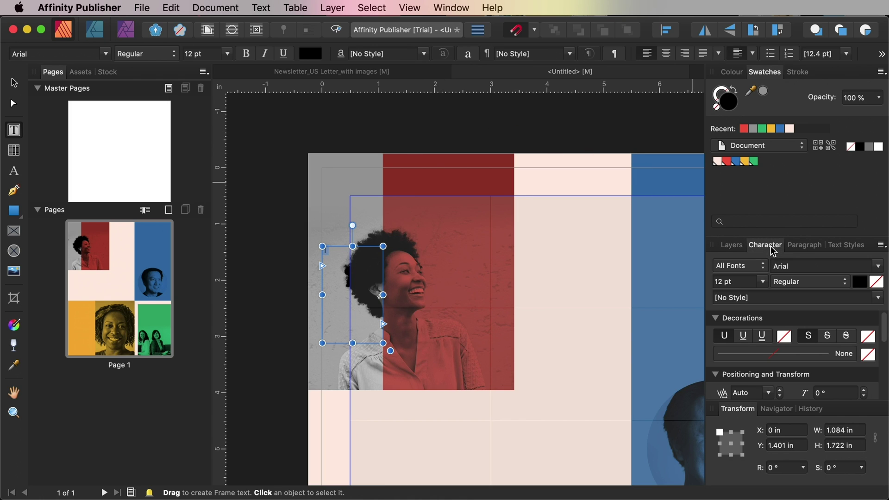
pyautogui.click(877, 265)
pyautogui.write('liber')
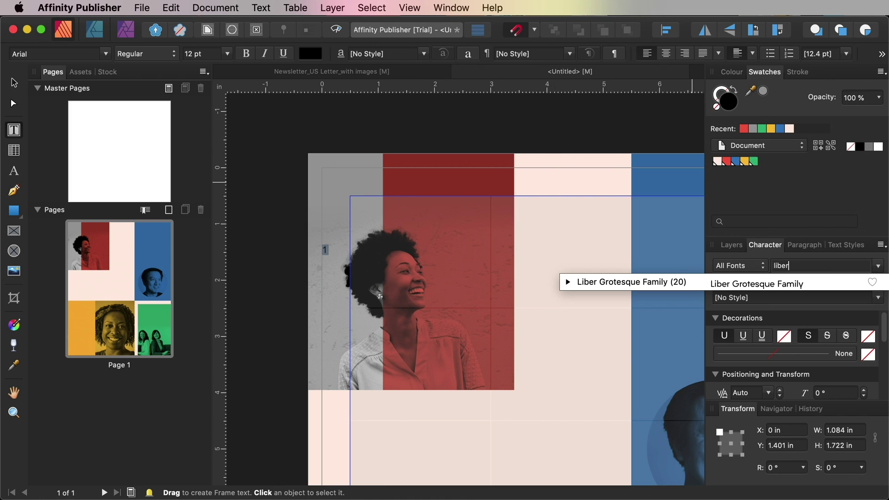
pyautogui.click(787, 284)
pyautogui.click(818, 281)
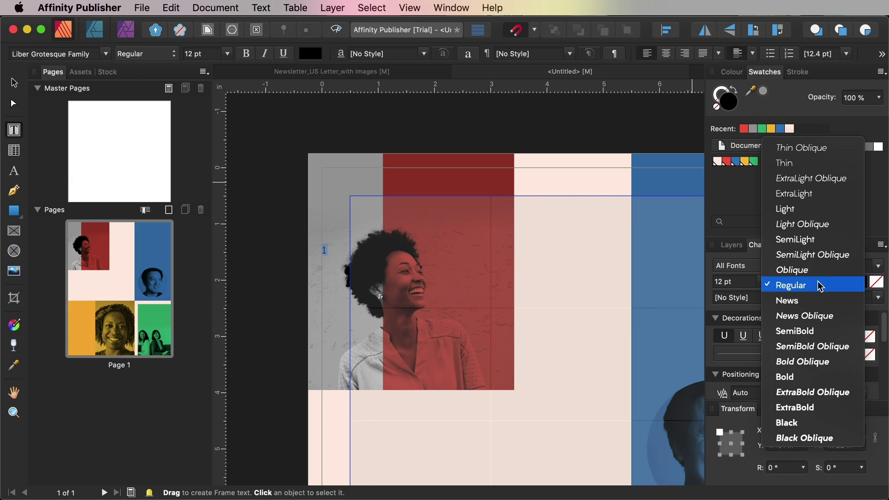
pyautogui.click(799, 377)
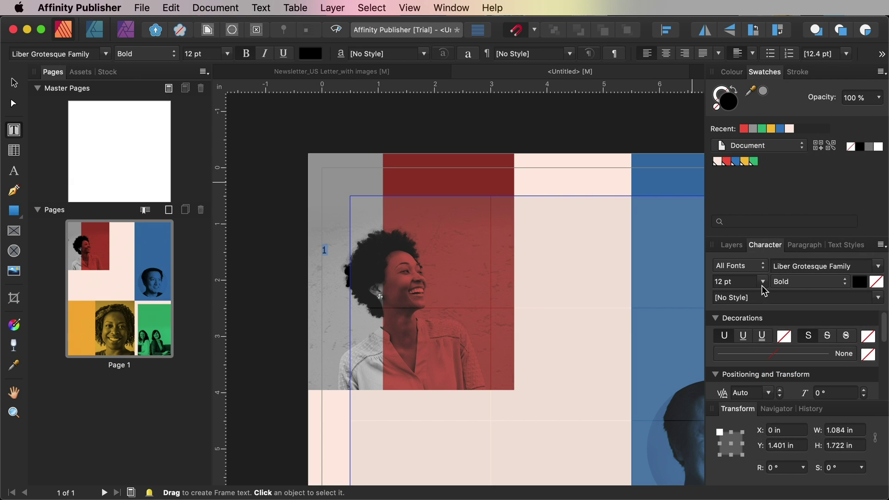
pyautogui.scroll(1, 764, 281)
pyautogui.moveTo(763, 282); pyautogui.dragTo(810, 283)
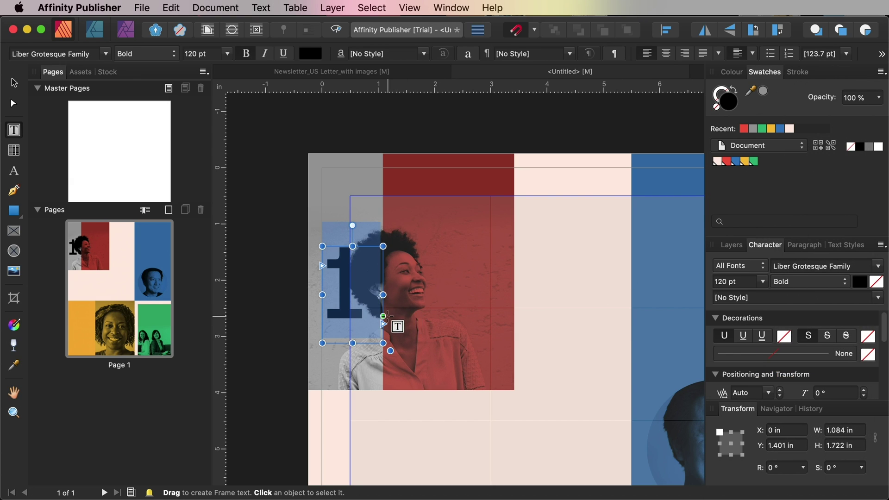
pyautogui.click(743, 130)
pyautogui.press('Escape')
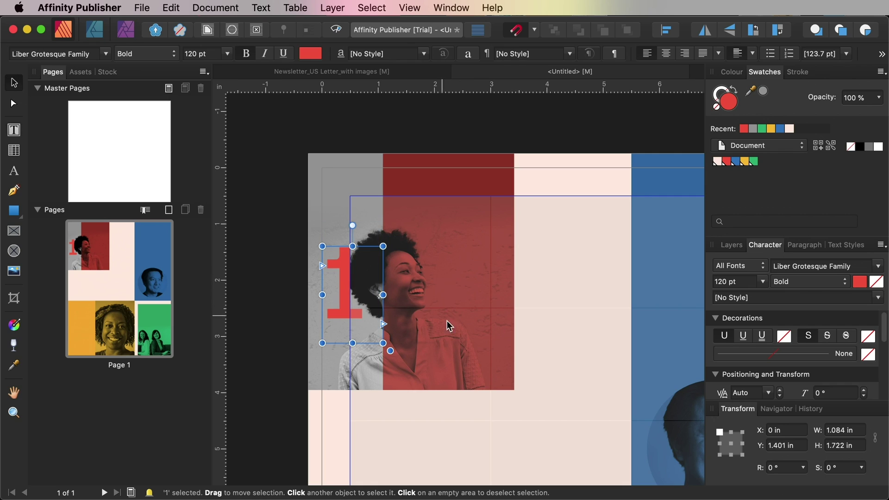
# Move the numeral frame down slightly and set its blend mode to Multiply
pyautogui.moveTo(349, 320)
pyautogui.mouseDown()
pyautogui.moveTo(341, 334)
pyautogui.moveTo(361, 340)
pyautogui.moveTo(343, 330)
pyautogui.mouseUp()
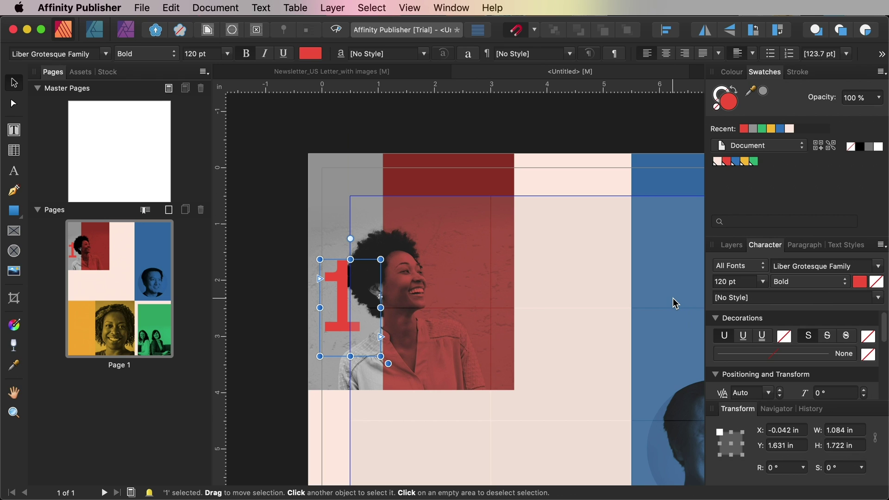
pyautogui.click(731, 245)
pyautogui.click(814, 262)
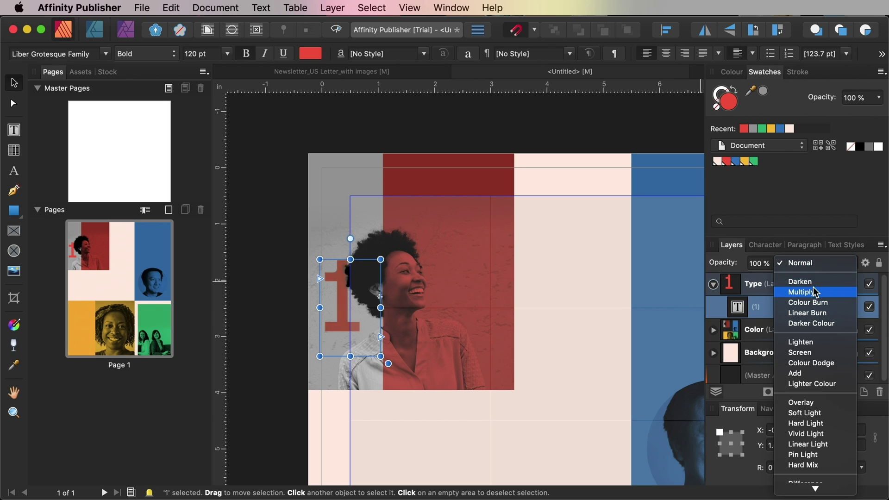
pyautogui.click(815, 292)
pyautogui.hscroll(5, 388, 124)
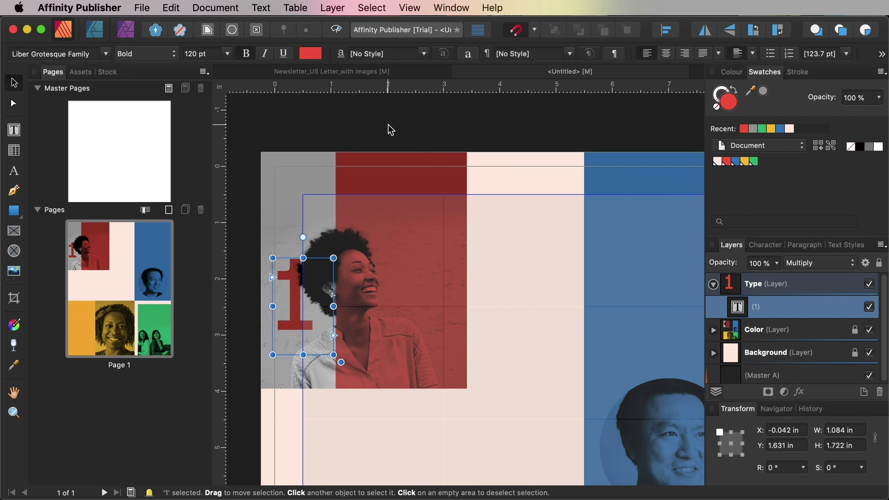
pyautogui.scroll(-5, 388, 124)
pyautogui.moveTo(303, 237); pyautogui.dragTo(303, 224)
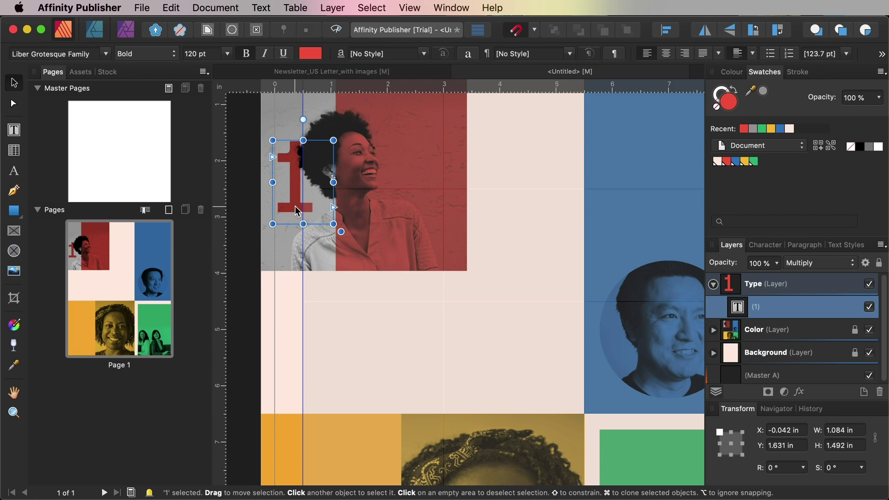
pyautogui.click(179, 9)
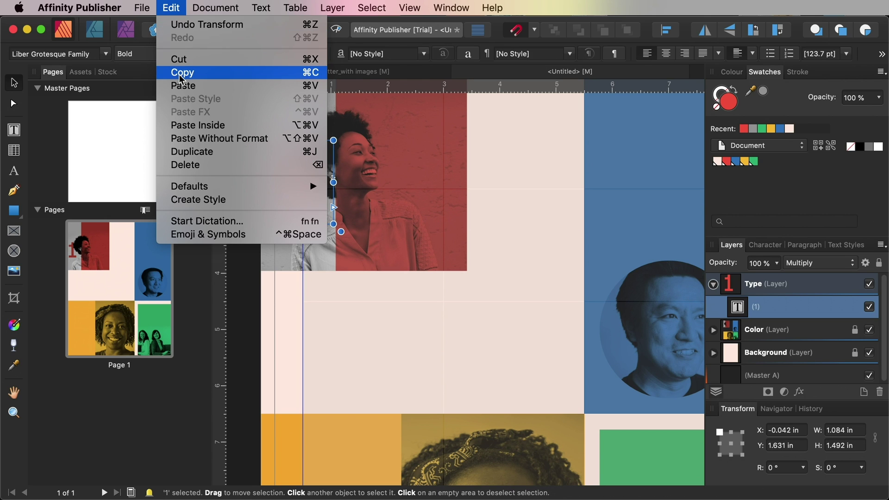
# Duplicate the red 1 numeral, move the copy down the page and change it to 2
pyautogui.click(183, 72)
pyautogui.click(171, 8)
pyautogui.click(183, 86)
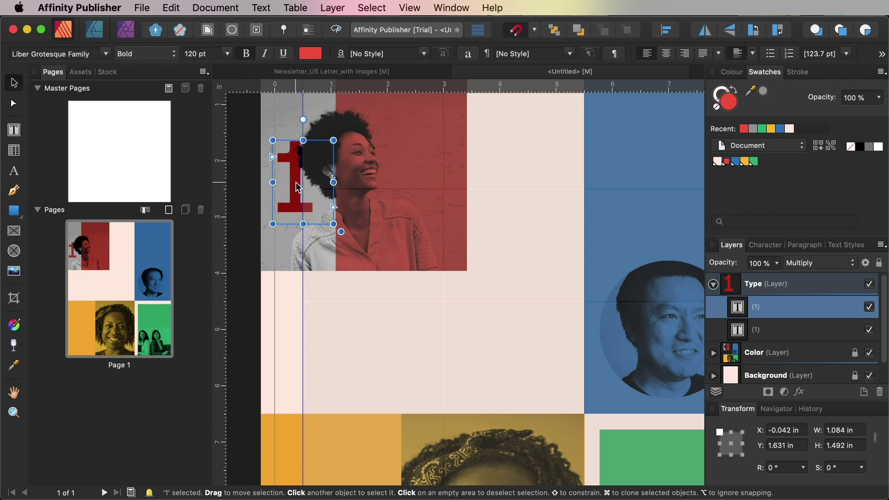
pyautogui.moveTo(295, 186); pyautogui.dragTo(286, 380)
pyautogui.doubleClick(286, 381)
pyautogui.press('BackSpace')
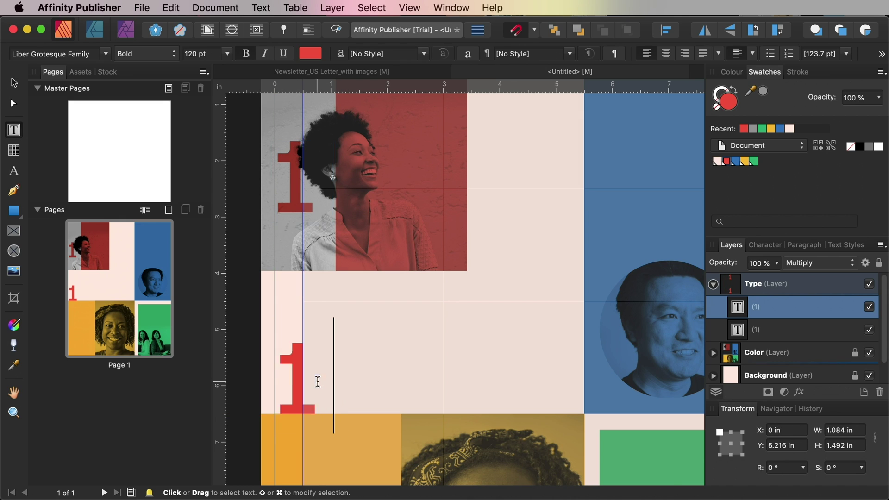
pyautogui.write('2')
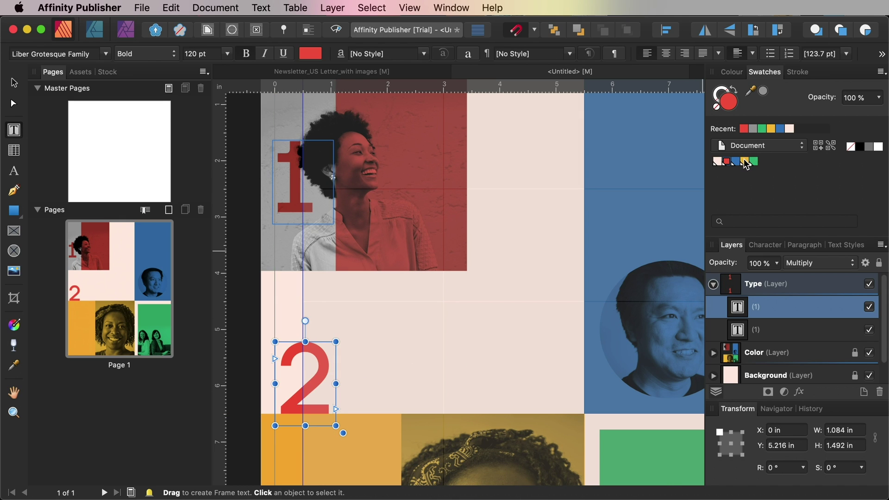
# Colour the numeral 2 with the yellow Document swatch
pyautogui.doubleClick(287, 367)
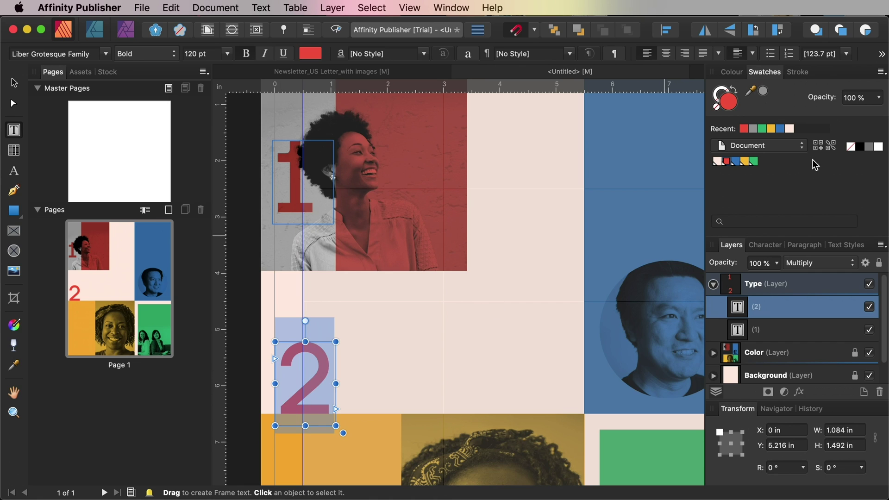
pyautogui.click(741, 162)
pyautogui.press('Escape')
pyautogui.click(246, 311)
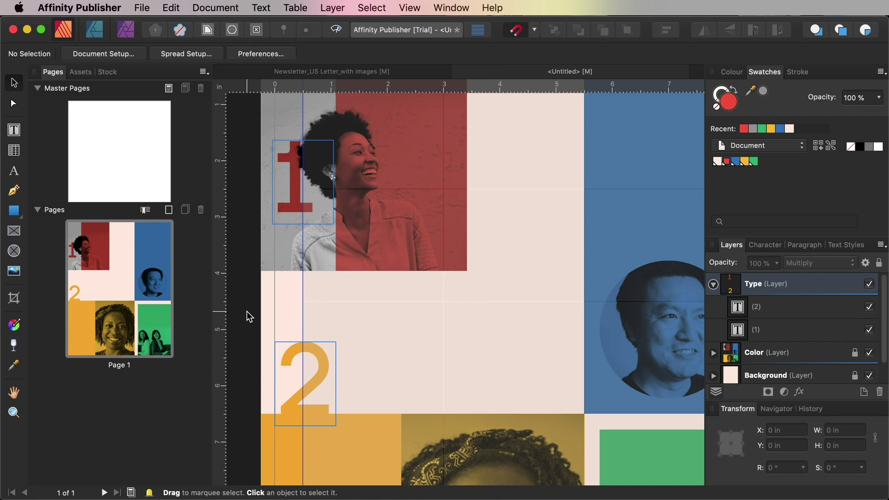
# Paste another copy of the red 1 numeral into the middle of the page
pyautogui.hscroll(2, 382, 320)
pyautogui.hscroll(10, 379, 321)
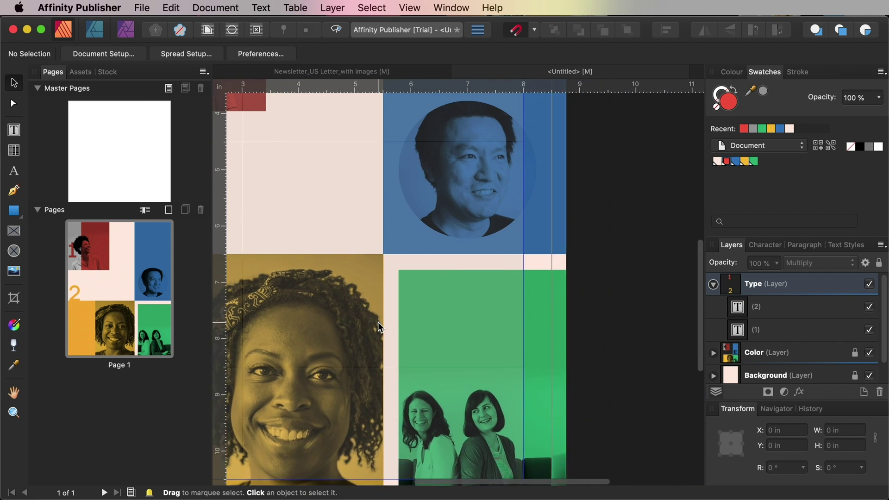
pyautogui.click(171, 8)
pyautogui.click(187, 87)
# Move and enlarge the pasted numeral beside the blue block, and retype it as a blue 3
pyautogui.moveTo(446, 153); pyautogui.dragTo(397, 371)
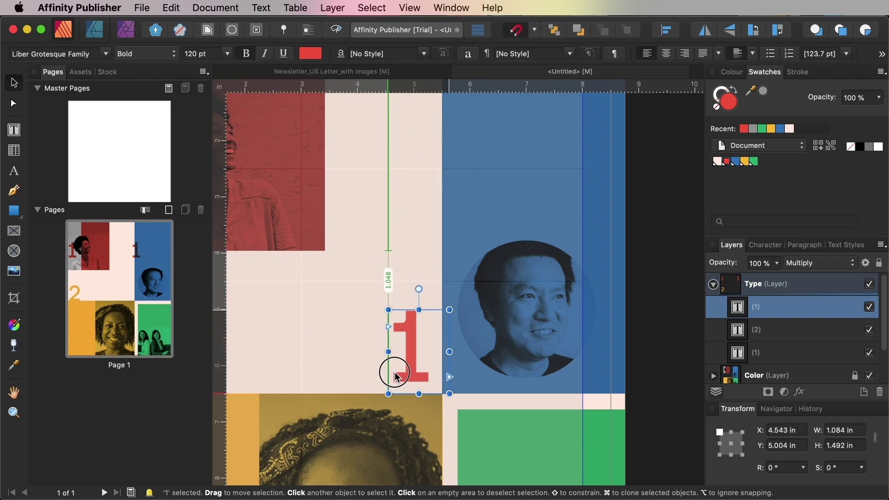
pyautogui.moveTo(387, 258); pyautogui.dragTo(318, 250)
pyautogui.doubleClick(381, 283)
pyautogui.write('3')
pyautogui.doubleClick(383, 281)
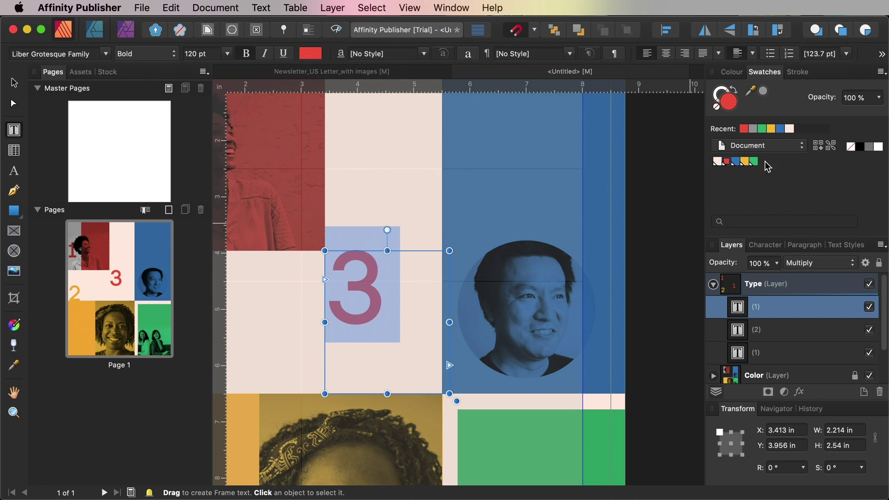
pyautogui.click(736, 161)
pyautogui.click(401, 298)
# Set the 3 to 200 pt and fit its trimmed frame beside the man's photo
pyautogui.doubleClick(381, 303)
pyautogui.click(765, 245)
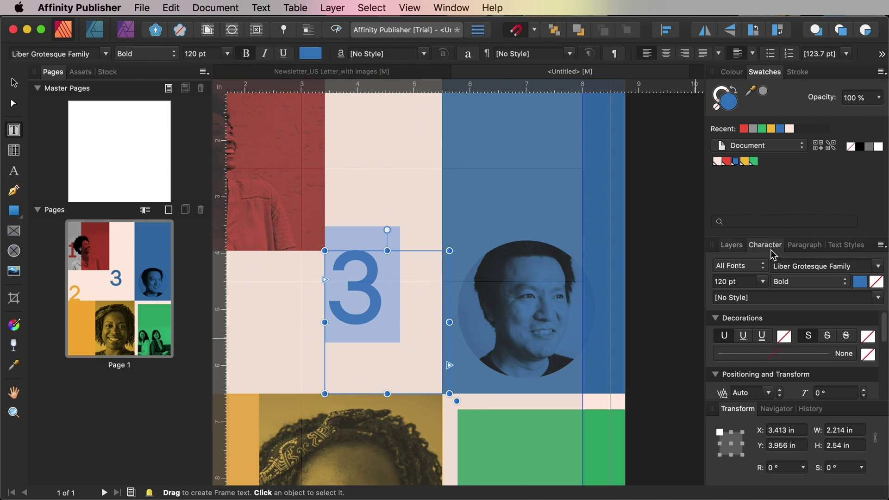
pyautogui.click(733, 281)
pyautogui.write('200')
pyautogui.press('Return')
pyautogui.press('Escape')
pyautogui.moveTo(404, 279); pyautogui.dragTo(427, 299)
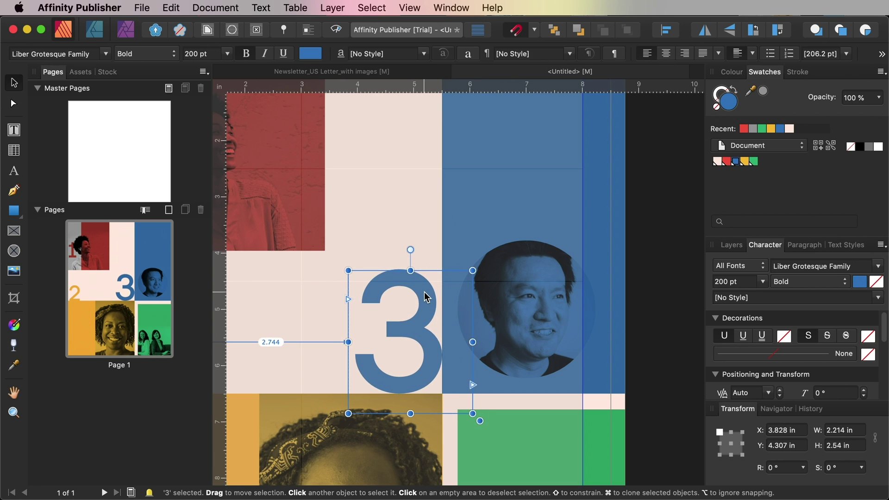
pyautogui.moveTo(472, 413); pyautogui.dragTo(450, 398)
pyautogui.scroll(-8, 654, 307)
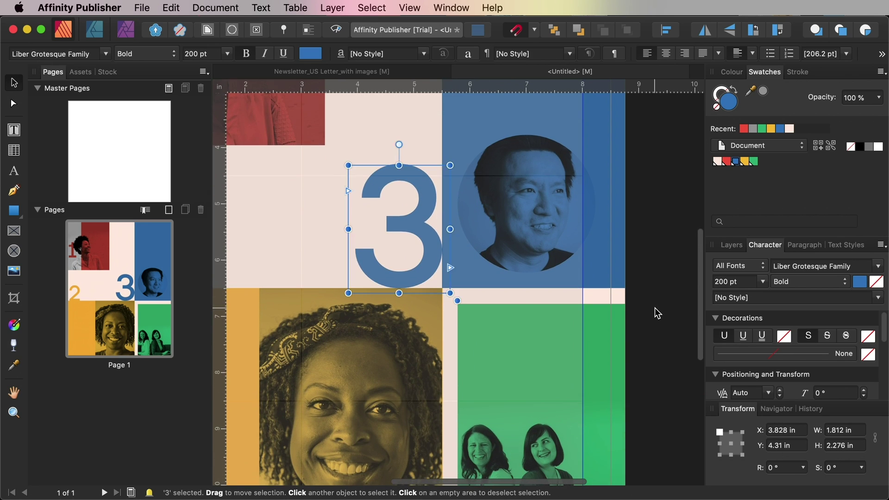
pyautogui.hscroll(3, 654, 307)
pyautogui.click(170, 8)
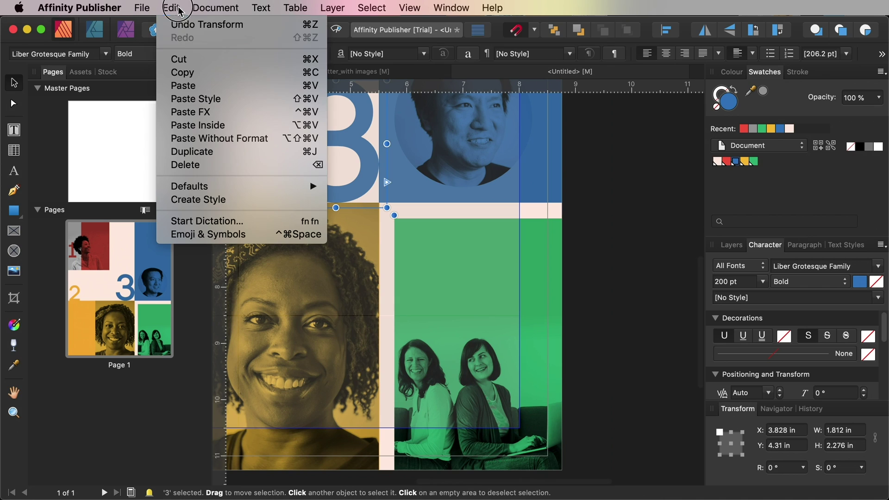
# Paste another 1 onto the green photo's lower right and change it to a green 4
pyautogui.click(189, 84)
pyautogui.moveTo(455, 277); pyautogui.dragTo(534, 353)
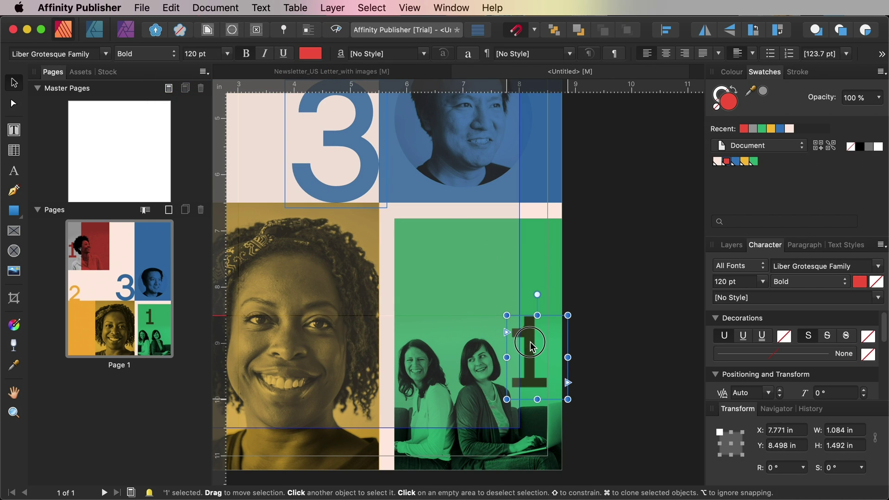
pyautogui.doubleClick(529, 350)
pyautogui.doubleClick(530, 350)
pyautogui.write('4')
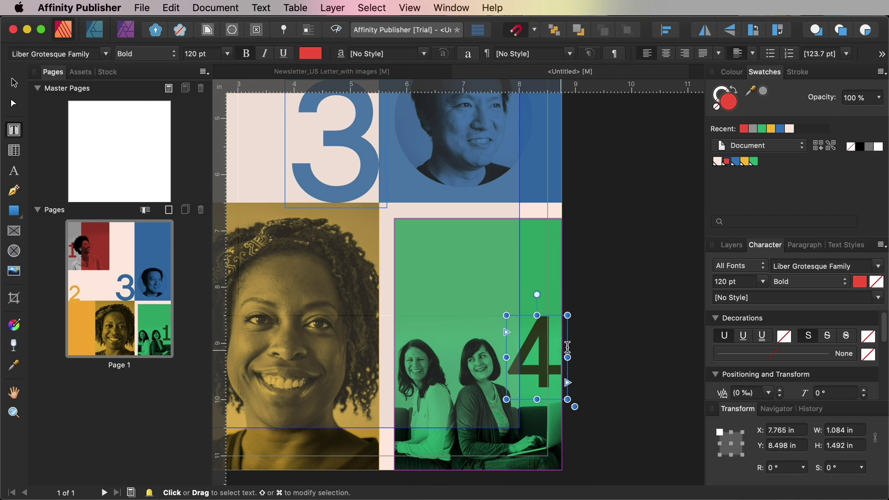
pyautogui.hotkey('ctrl', 'a')
pyautogui.click(753, 161)
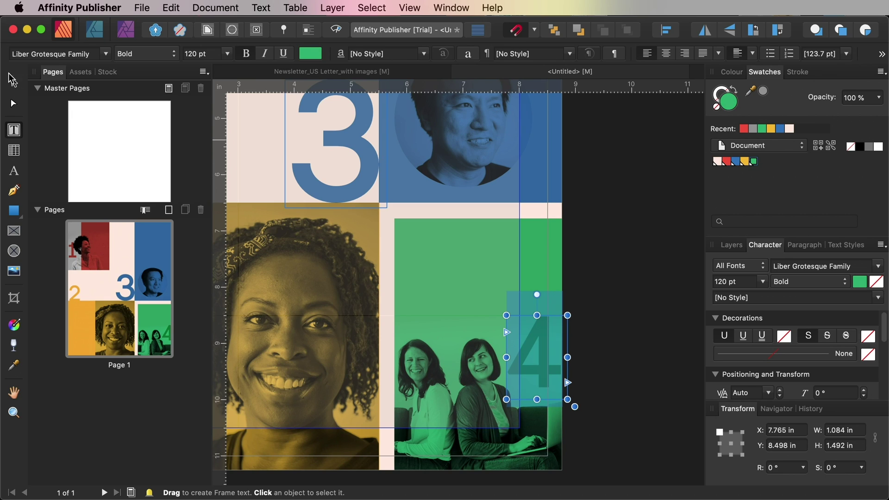
pyautogui.press('Escape')
pyautogui.moveTo(543, 380); pyautogui.dragTo(530, 380)
pyautogui.click(586, 373)
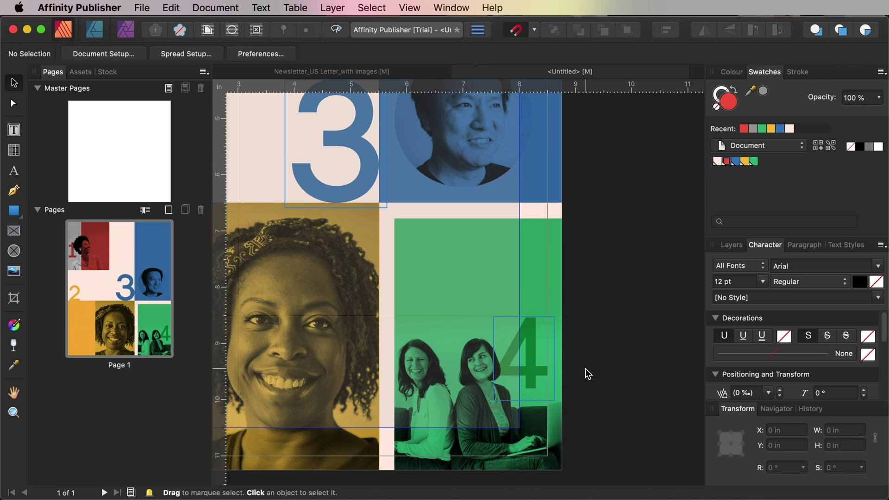
# Preview the page without guides, then zoom back in on the top of the page
pyautogui.scroll(-5, 585, 368)
pyautogui.scroll(3, 585, 369)
pyautogui.hscroll(-4, 585, 369)
pyautogui.hscroll(2, 597, 342)
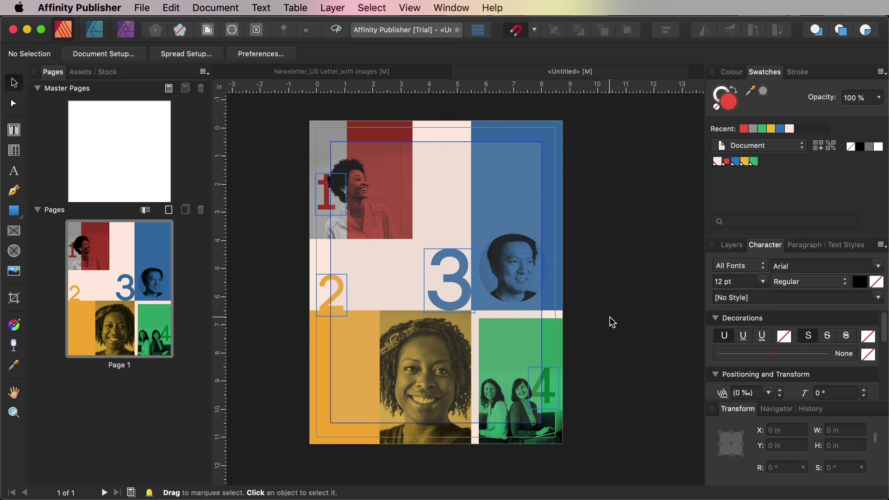
pyautogui.hotkey('shift', 'w')
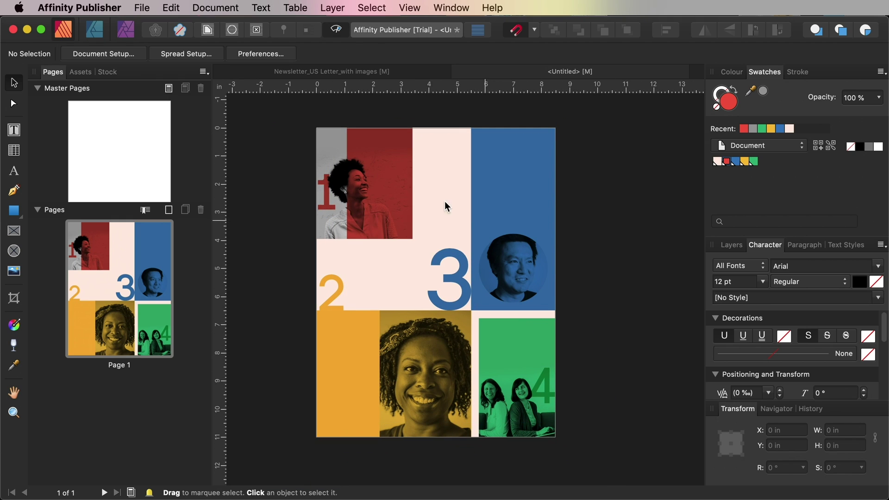
pyautogui.hotkey('shift', 'w')
pyautogui.press('super+equal')
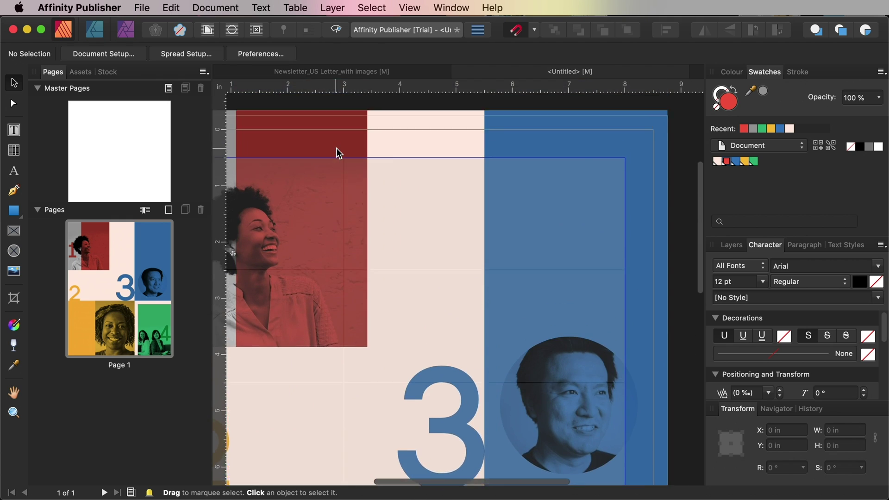
pyautogui.hscroll(-3, 247, 157)
# Draw a text frame at the page's top-left with pale pink as the text colour
pyautogui.click(14, 131)
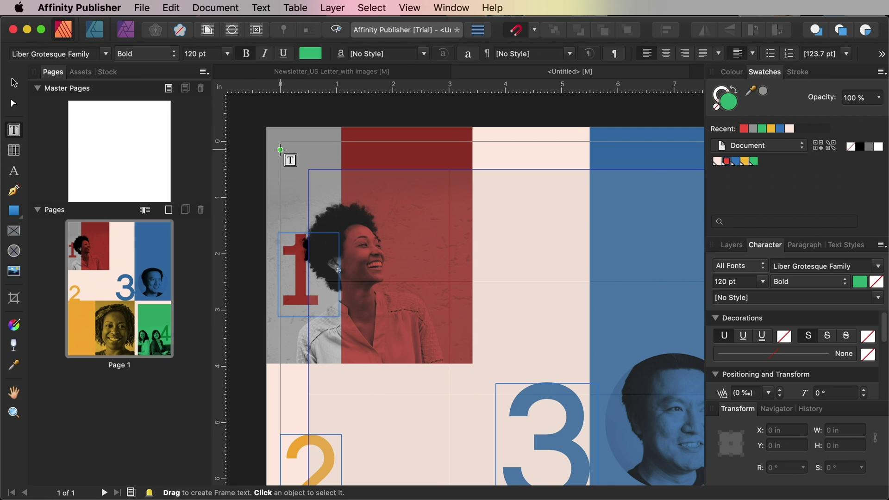
pyautogui.moveTo(279, 137); pyautogui.dragTo(472, 185)
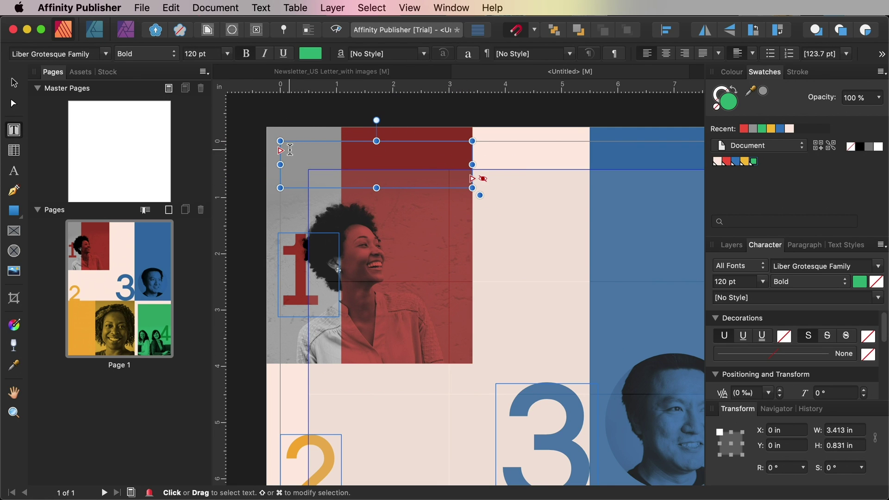
pyautogui.click(717, 161)
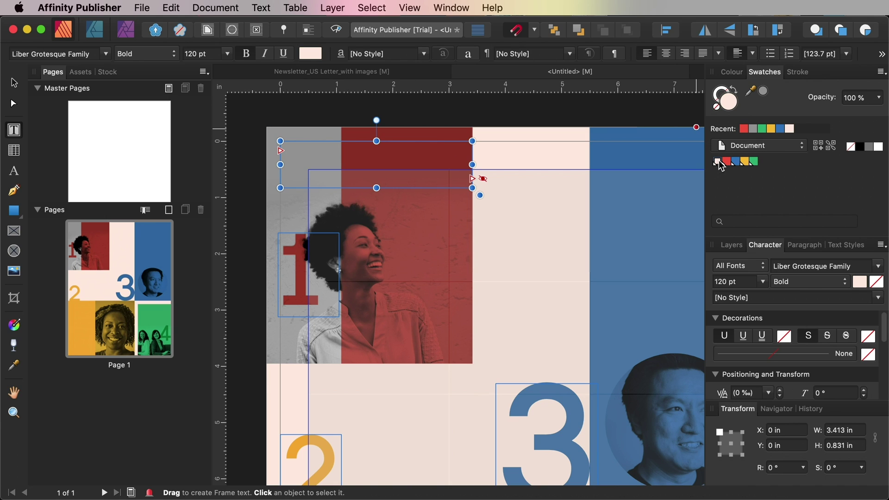
pyautogui.moveTo(472, 187); pyautogui.dragTo(565, 208)
# Type the headline 'JONES INC. NEWS' followed by 'LETTER' in red
pyautogui.press('super+shift+v')
pyautogui.write('J')
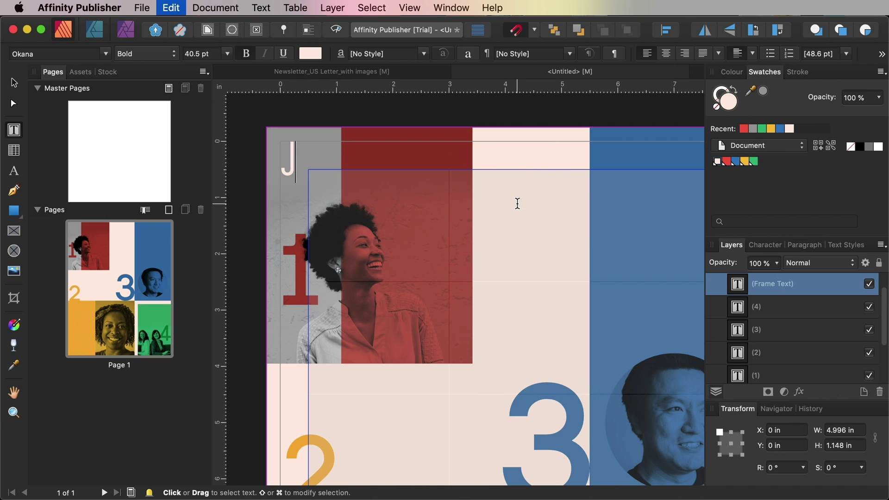
pyautogui.write('ONES INC. NEWS')
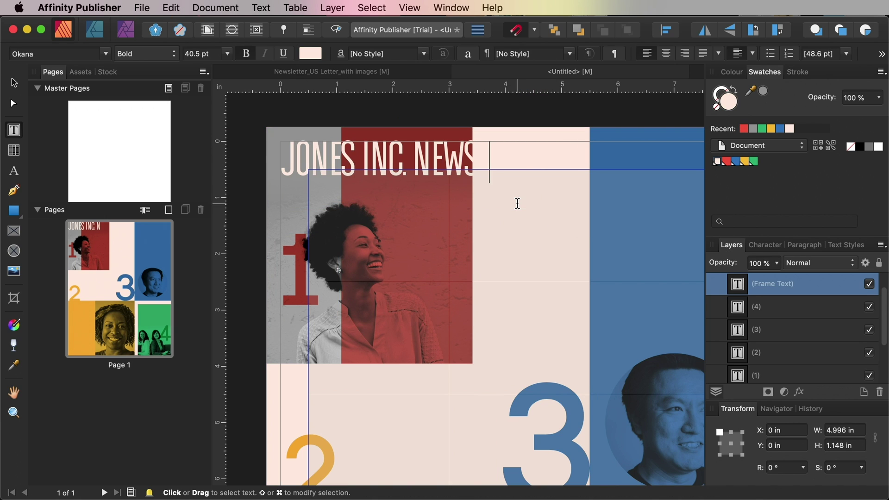
pyautogui.moveTo(518, 203); pyautogui.dragTo(472, 155)
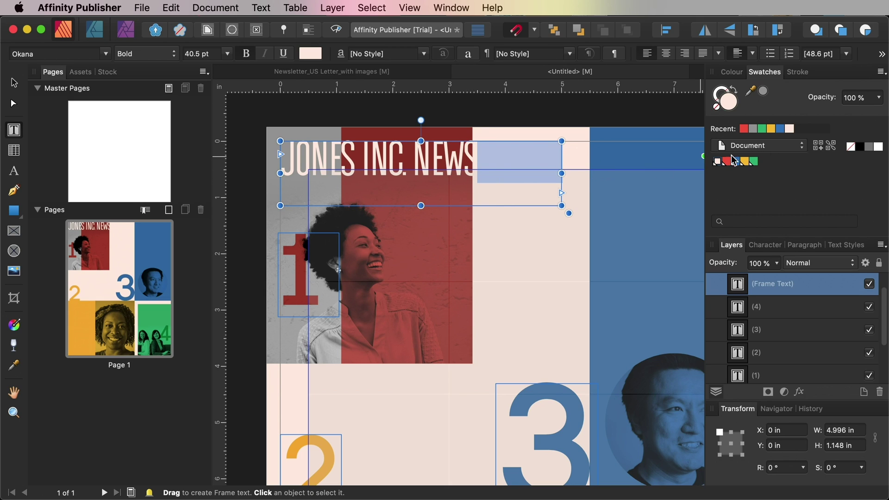
pyautogui.click(744, 129)
pyautogui.write('letter')
pyautogui.press('super+a')
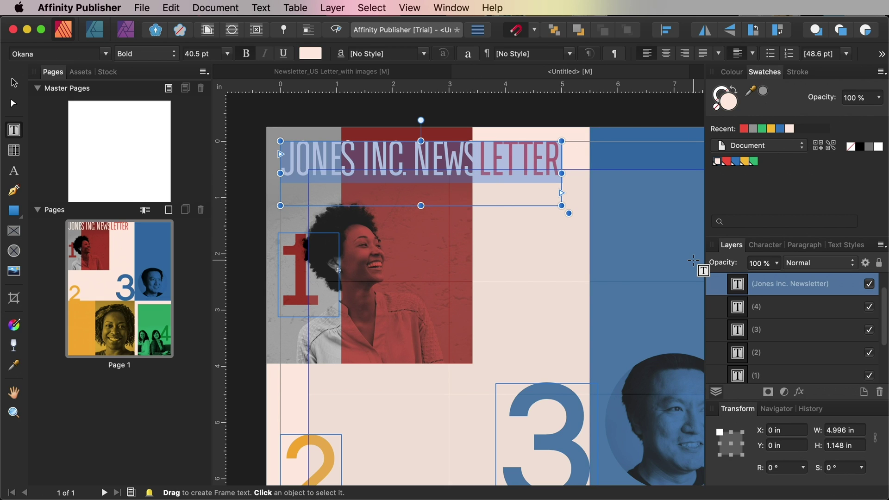
pyautogui.click(762, 247)
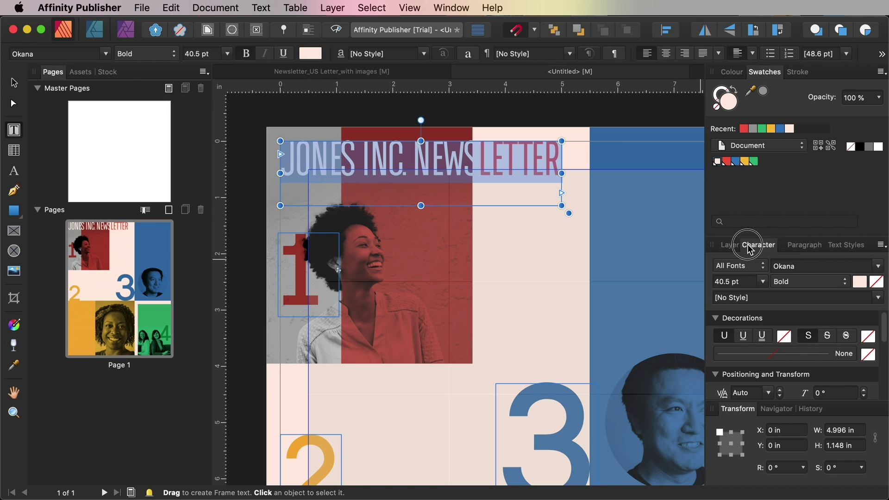
# Float the Character panel and set the headline's font size to 39 pt
pyautogui.moveTo(763, 244); pyautogui.dragTo(571, 147)
pyautogui.moveTo(612, 301); pyautogui.dragTo(614, 437)
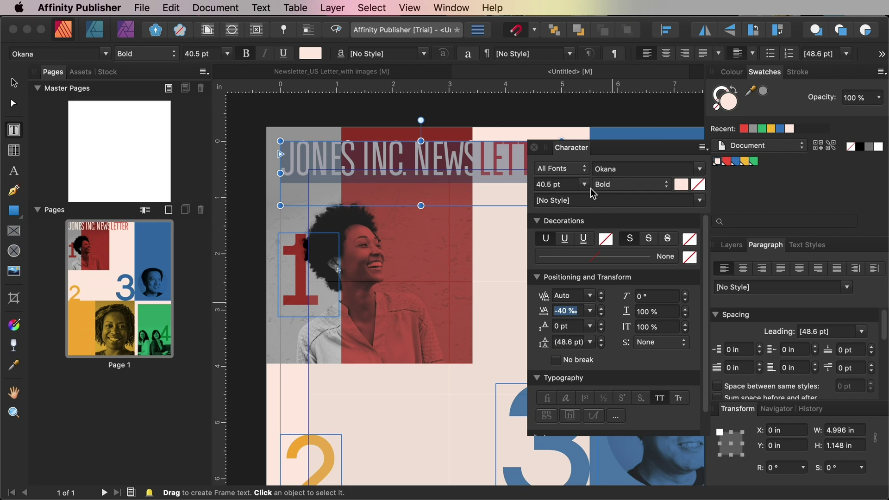
pyautogui.click(569, 185)
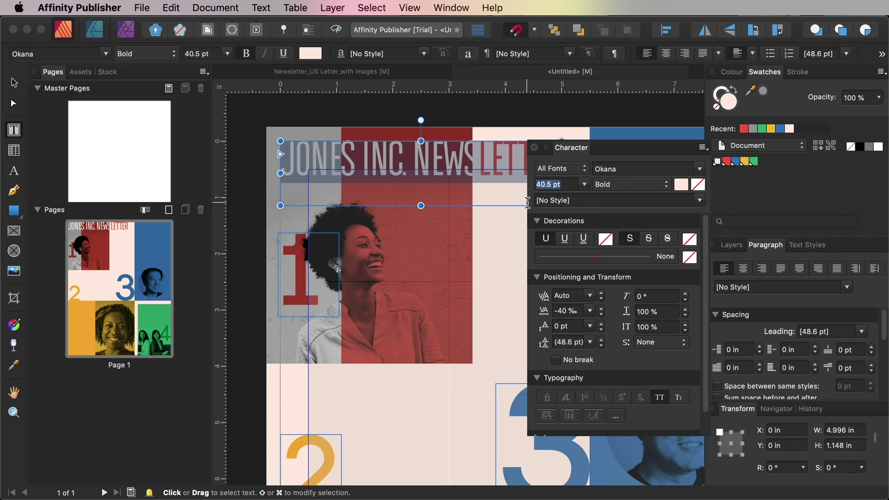
pyautogui.press('Return')
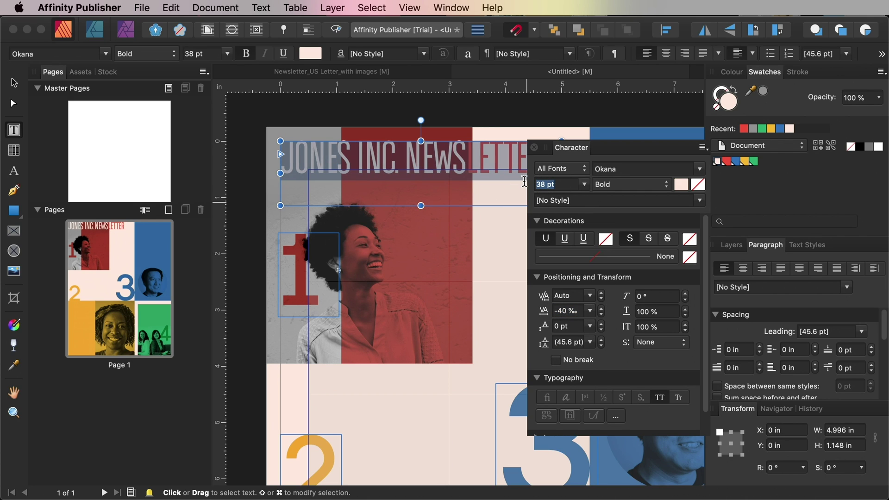
pyautogui.write('39')
pyautogui.press('Return')
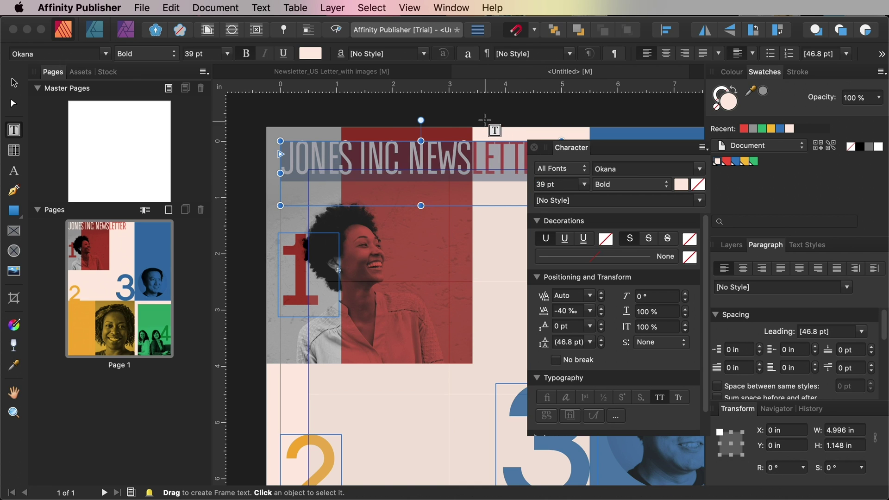
# Dock the Character panel back and shorten the headline frame's height
pyautogui.click(14, 82)
pyautogui.moveTo(605, 146); pyautogui.dragTo(762, 248)
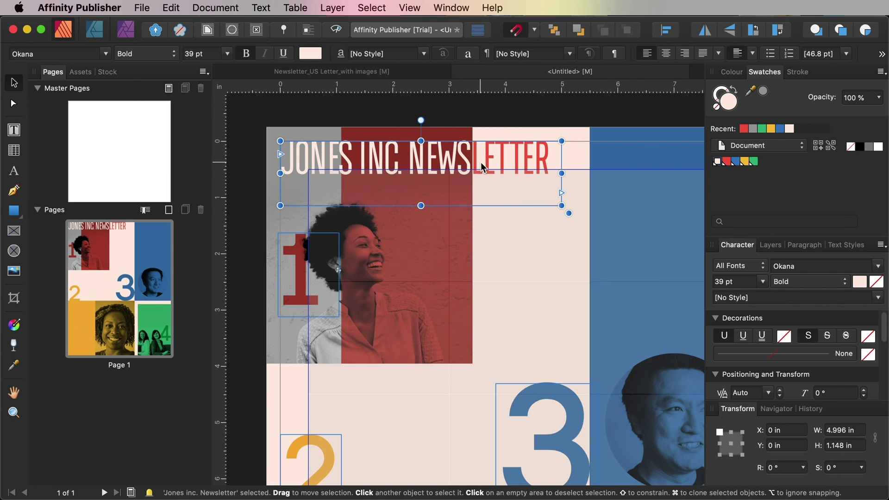
pyautogui.click(415, 198)
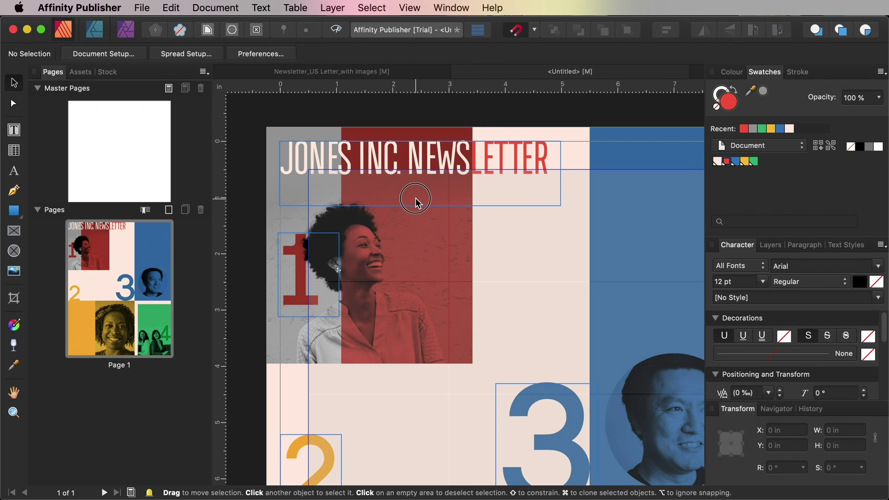
pyautogui.click(415, 198)
pyautogui.moveTo(420, 205); pyautogui.dragTo(420, 176)
# Duplicate the headline frame to the right and make its text 12 pt, right-aligned
pyautogui.click(494, 120)
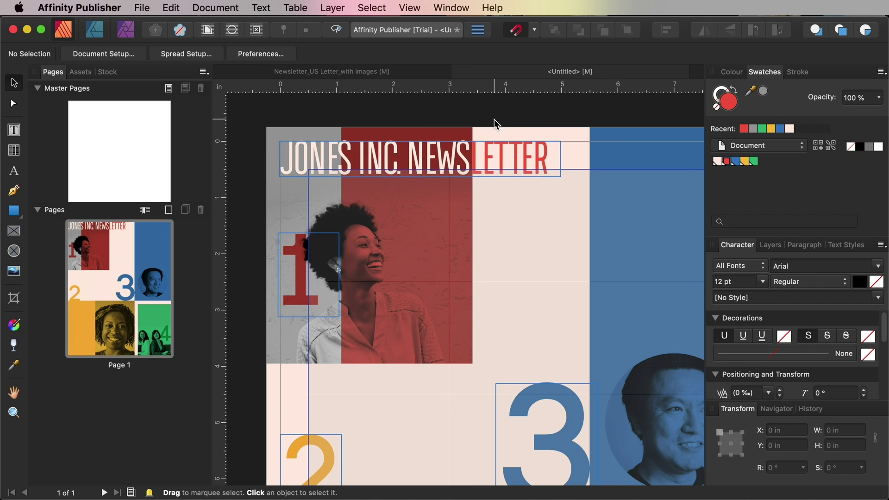
pyautogui.hscroll(5, 487, 124)
pyautogui.click(276, 167)
pyautogui.moveTo(296, 163)
pyautogui.mouseDown()
pyautogui.moveTo(556, 227)
pyautogui.moveTo(565, 171)
pyautogui.mouseUp()
pyautogui.press('t')
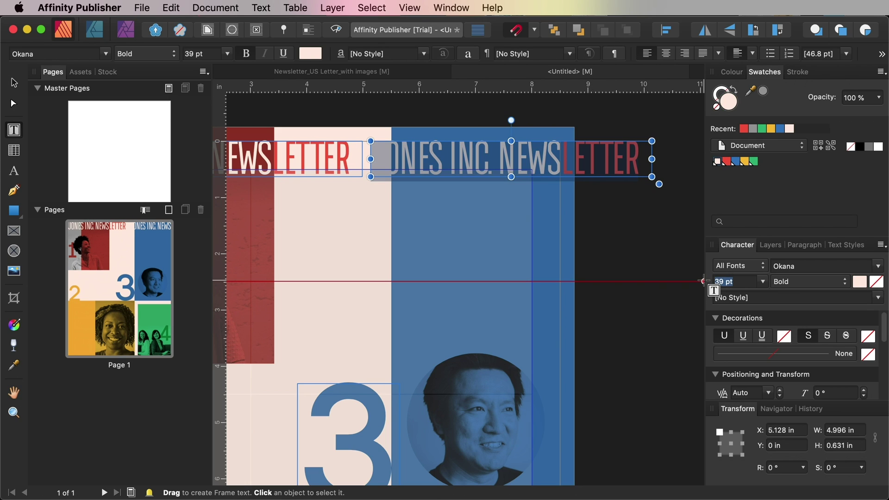
pyautogui.write('12')
pyautogui.press('Return')
pyautogui.click(804, 245)
pyautogui.click(761, 268)
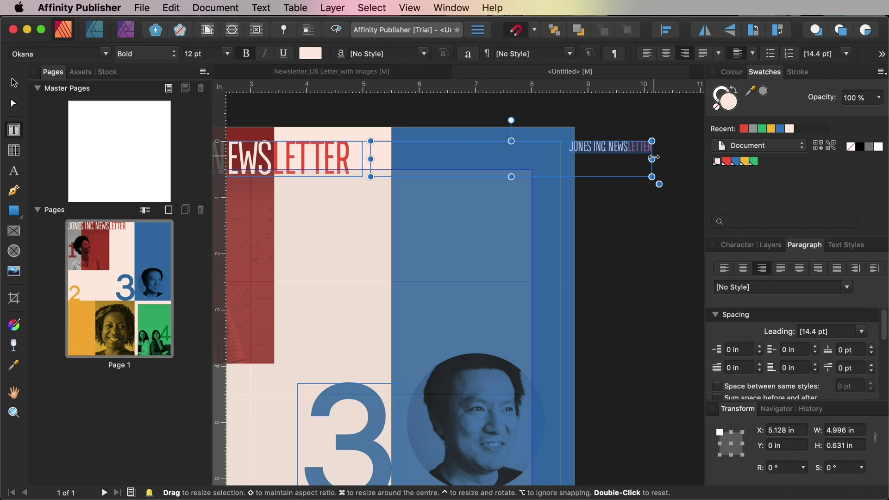
# Narrow the copy, replace its text with 'Issue No. 1 March 2020', and reposition it
pyautogui.moveTo(652, 157); pyautogui.dragTo(564, 158)
pyautogui.press('super+a')
pyautogui.write('Issue No. ')
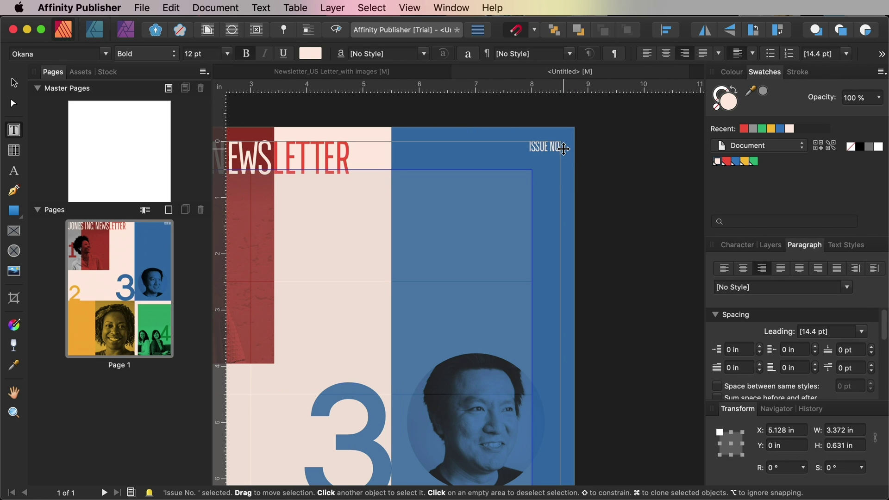
pyautogui.write('1 March 2020')
pyautogui.press('Escape')
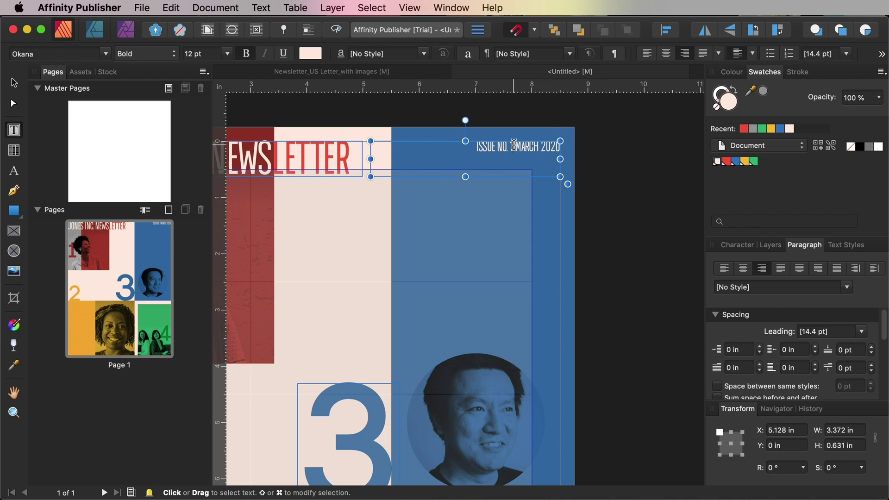
pyautogui.press('v')
pyautogui.moveTo(466, 176); pyautogui.dragTo(493, 160)
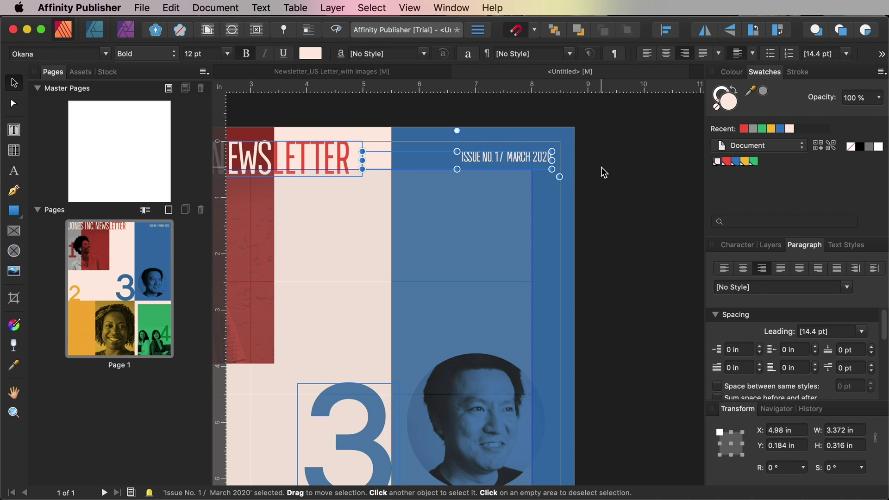
pyautogui.click(602, 170)
pyautogui.hscroll(-10, 602, 170)
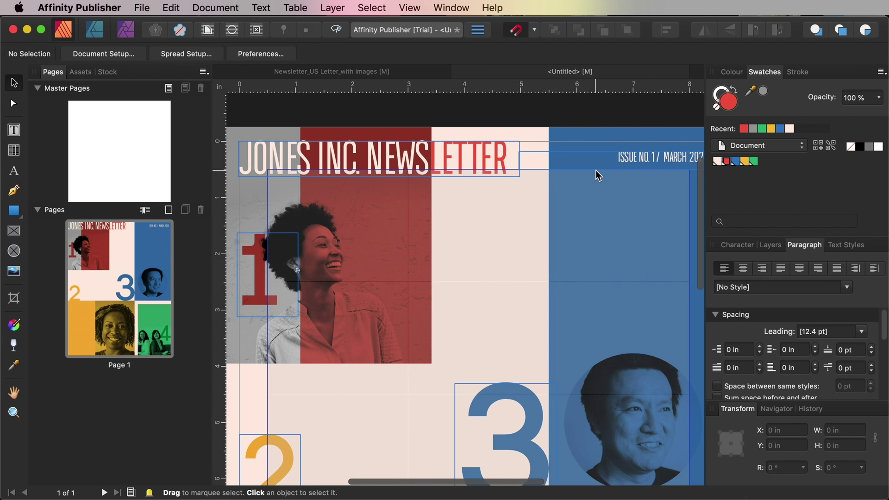
# Draw a text frame over the woman's photo and type the editor's name in Black weight
pyautogui.doubleClick(286, 153)
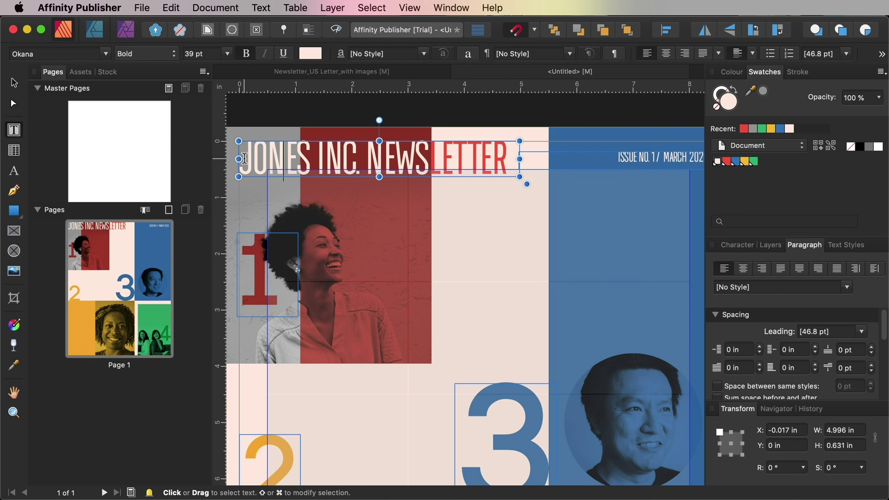
pyautogui.moveTo(300, 188); pyautogui.dragTo(394, 227)
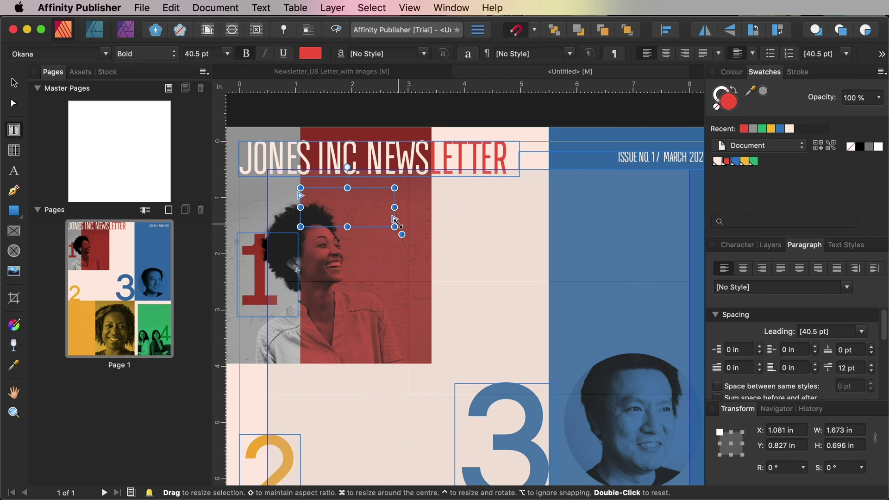
pyautogui.write('J')
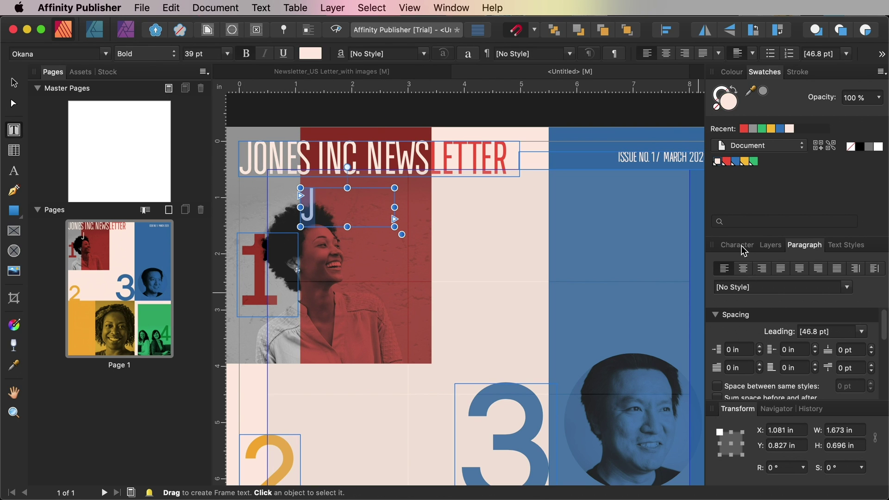
pyautogui.click(736, 245)
pyautogui.click(713, 282)
pyautogui.click(807, 282)
pyautogui.click(787, 346)
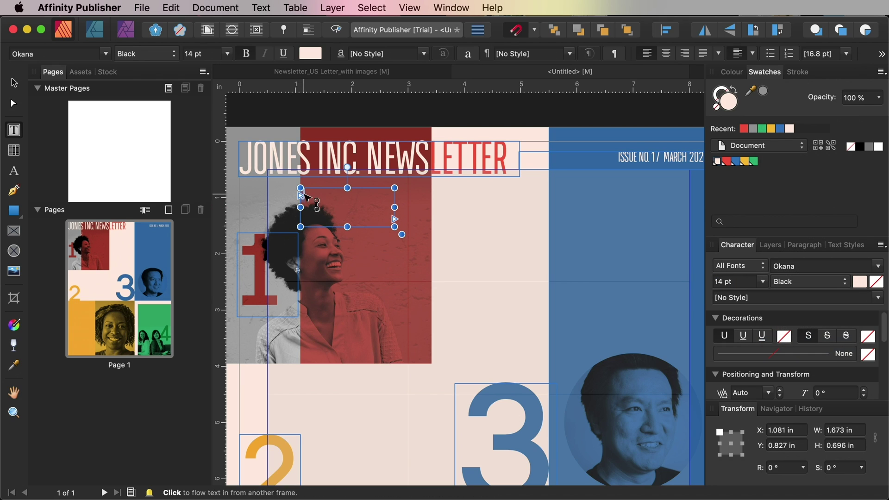
pyautogui.click(320, 193)
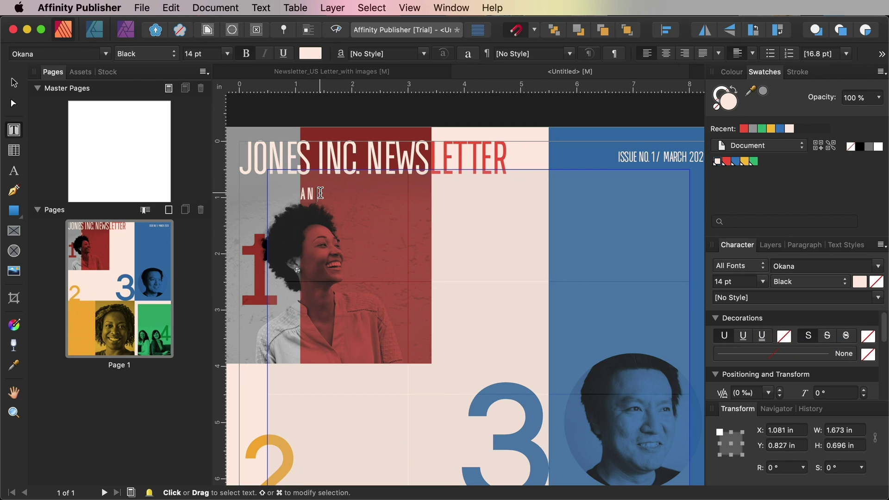
pyautogui.press('Escape')
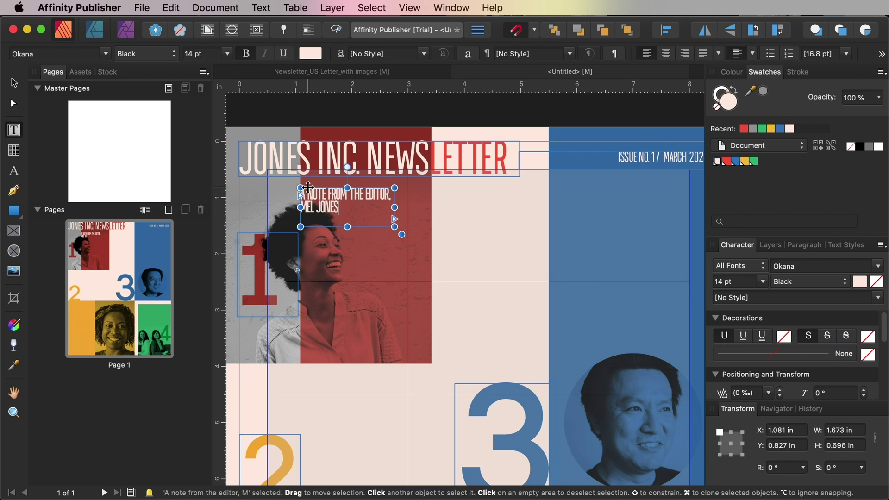
# Narrow the editor note to two lines, right-align it and loosen its tracking
pyautogui.moveTo(394, 207); pyautogui.dragTo(372, 207)
pyautogui.click(796, 246)
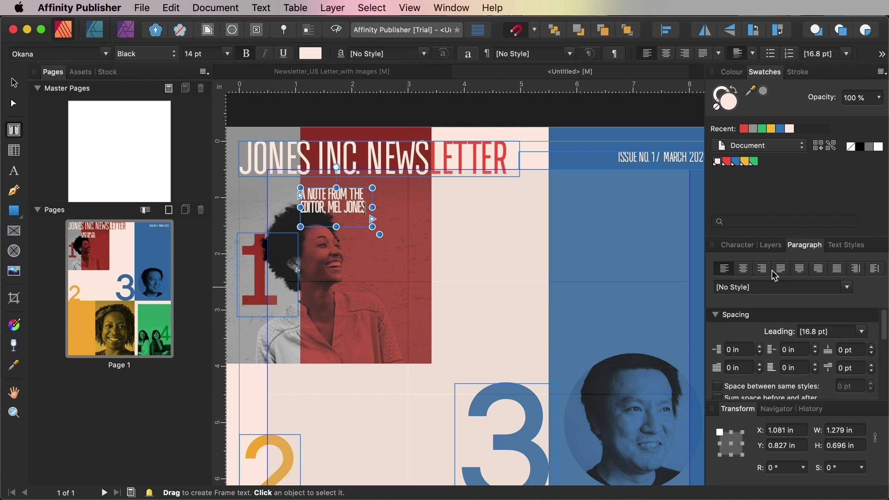
pyautogui.click(763, 270)
pyautogui.tripleClick(350, 199)
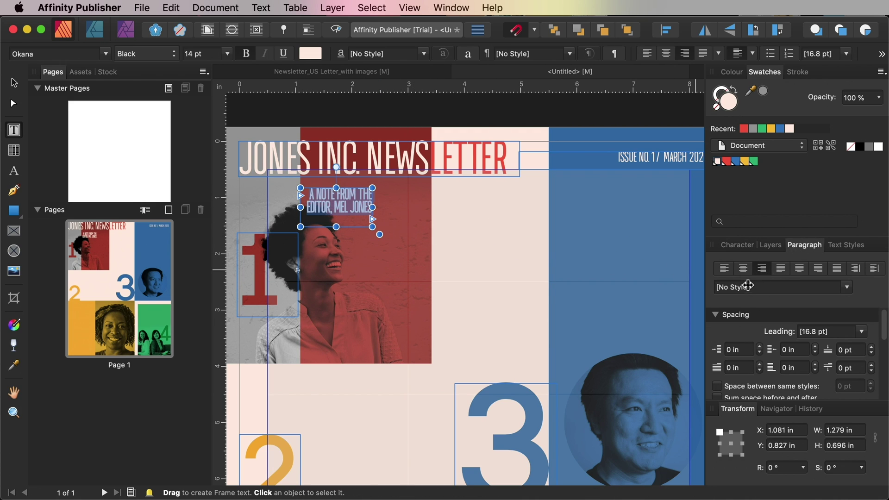
pyautogui.moveTo(742, 256); pyautogui.dragTo(540, 131)
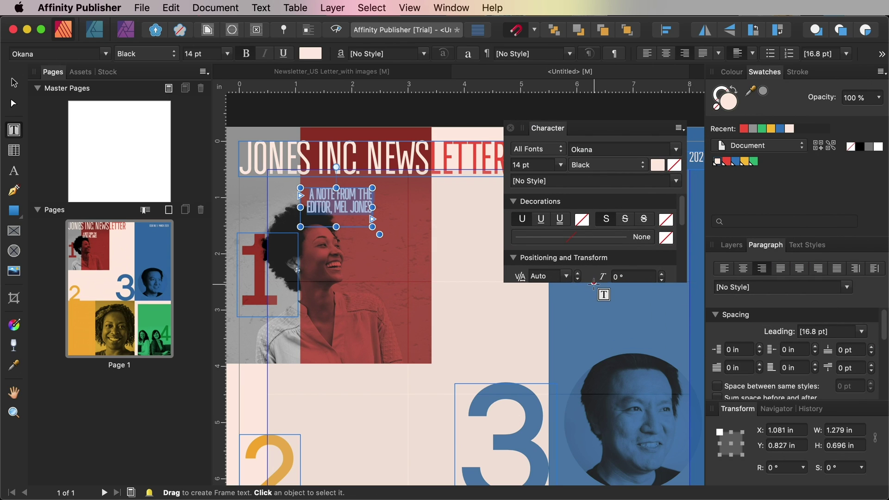
pyautogui.moveTo(593, 283); pyautogui.dragTo(571, 354)
pyautogui.click(576, 288)
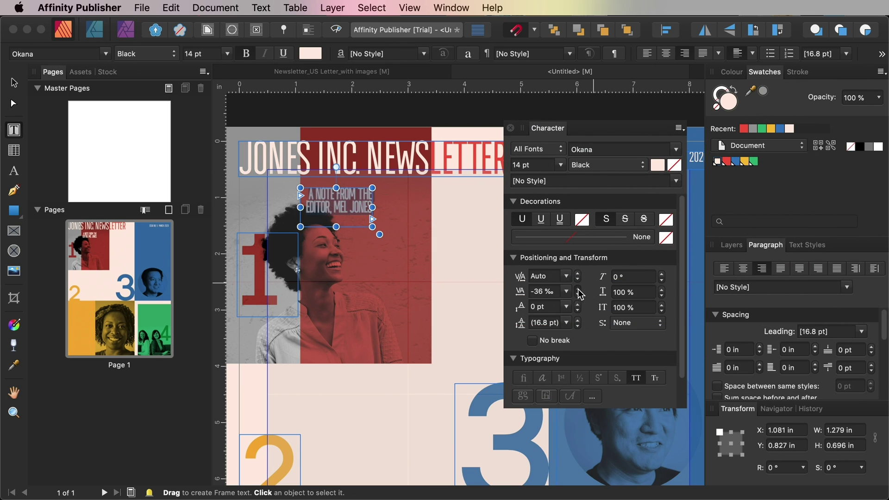
pyautogui.click(576, 289)
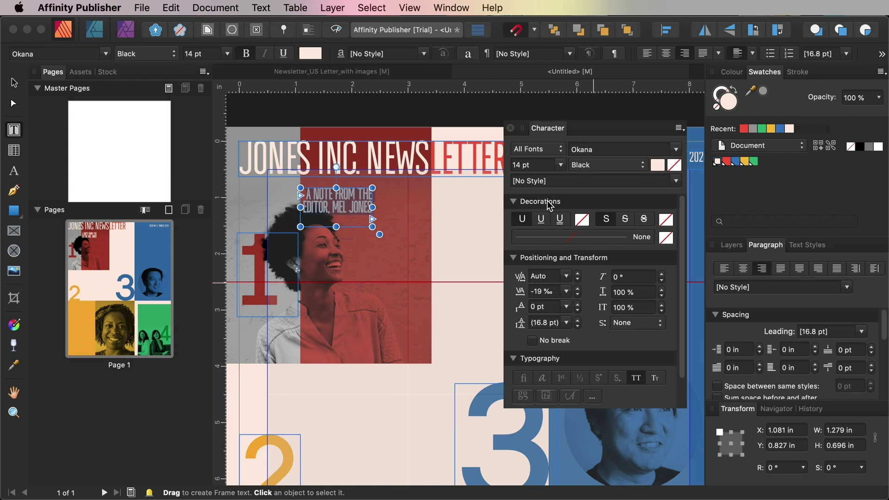
# Shorten the note frame, keep baseline shift at 0 pt and set leading to 18.8 pt
pyautogui.moveTo(336, 226); pyautogui.dragTo(336, 215)
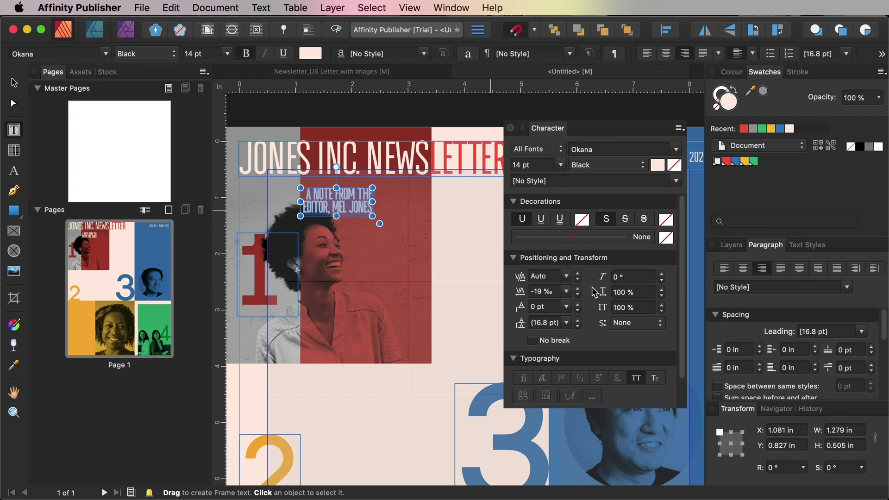
pyautogui.click(577, 305)
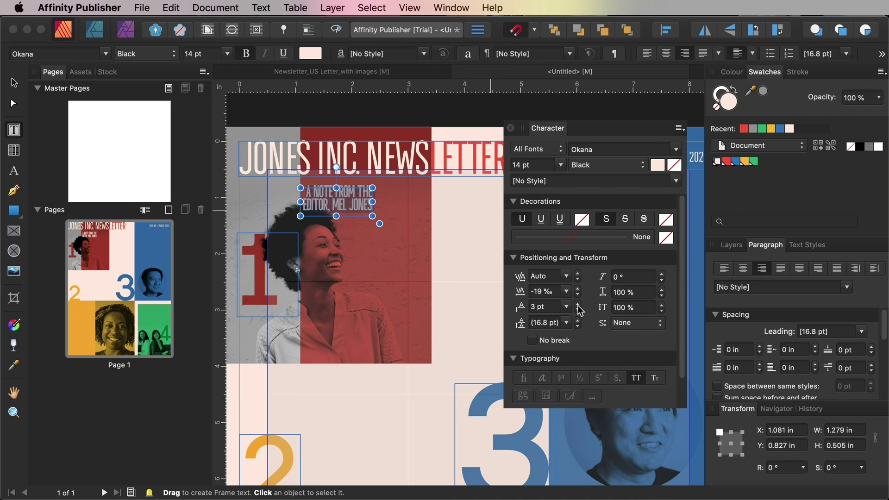
pyautogui.click(578, 309)
pyautogui.click(578, 309)
pyautogui.click(577, 309)
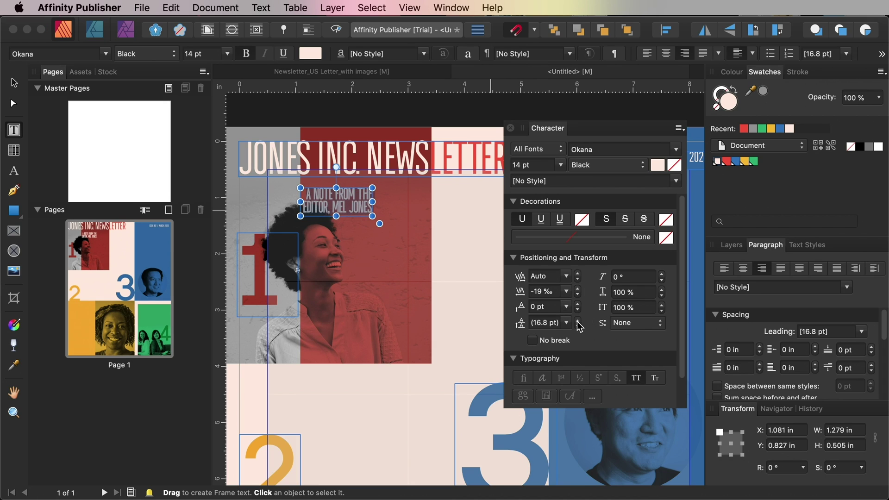
pyautogui.click(578, 322)
pyautogui.click(578, 322)
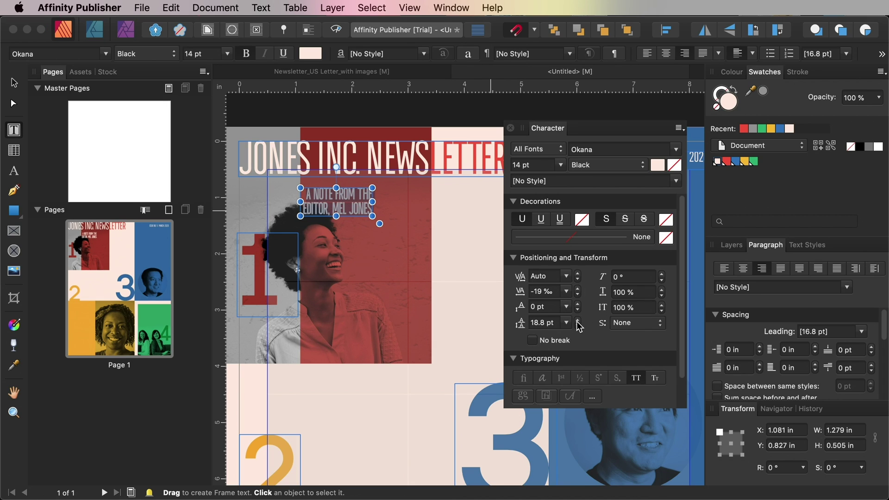
pyautogui.press('Escape')
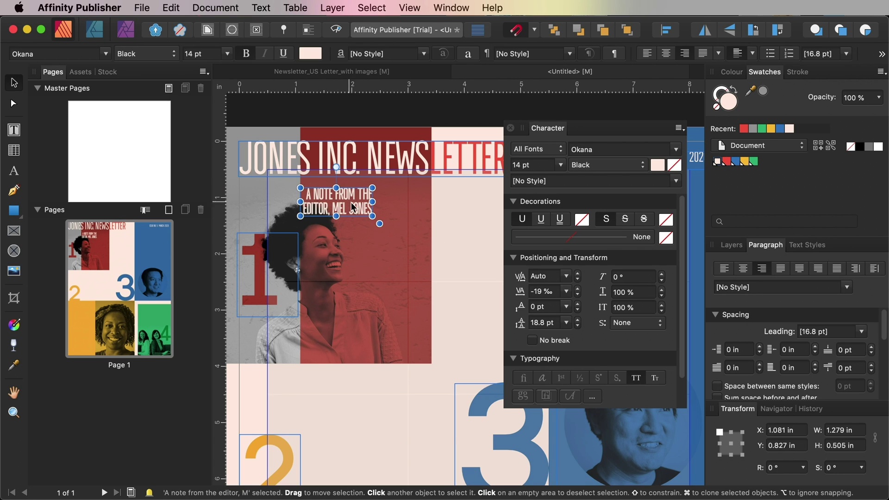
pyautogui.press('Escape')
pyautogui.hscroll(5, 417, 241)
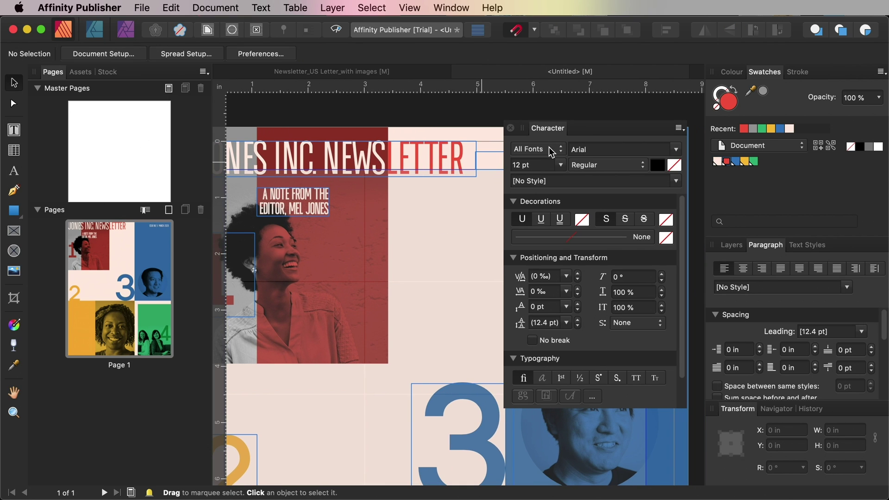
pyautogui.moveTo(606, 128); pyautogui.dragTo(622, 151)
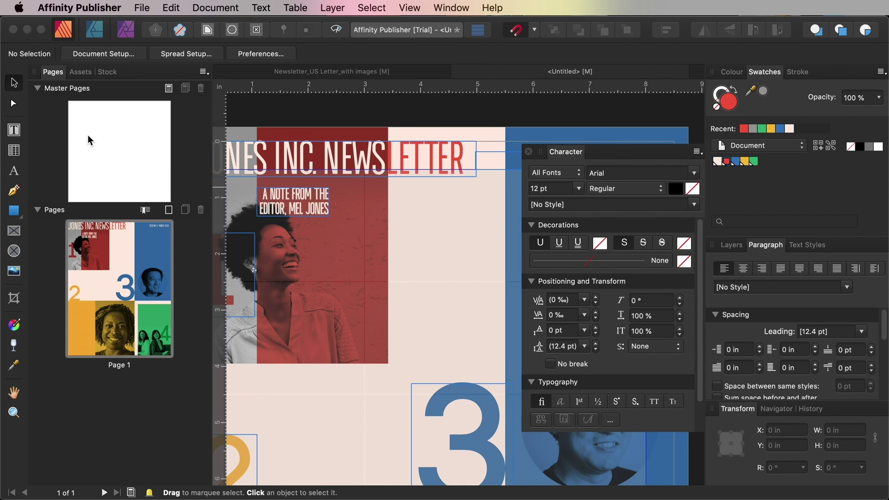
# Draw a new text frame beside the editor's-note heading in the red panel
pyautogui.click(14, 131)
pyautogui.moveTo(336, 189); pyautogui.dragTo(381, 228)
pyautogui.write('BOD')
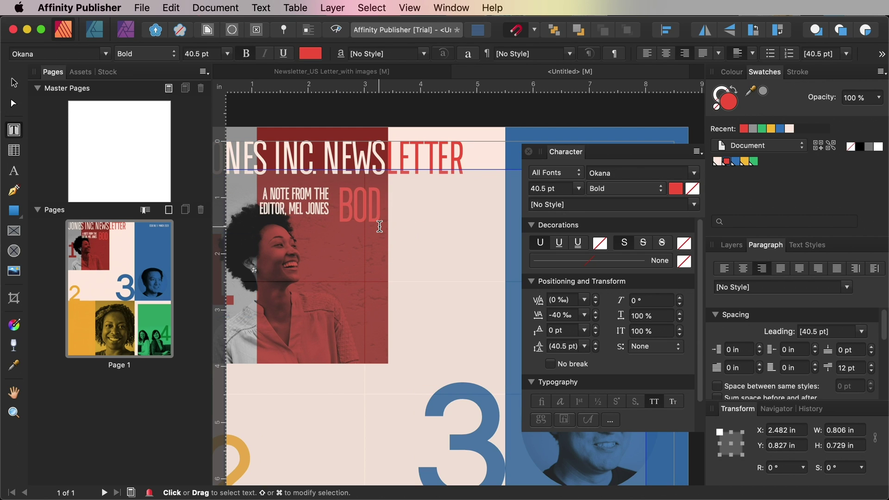
pyautogui.press('super+z')
pyautogui.press('Escape')
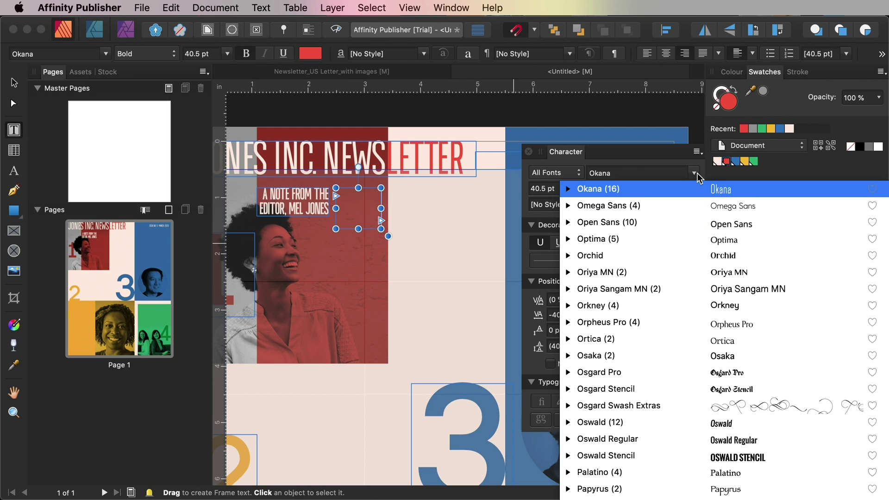
# Set the frame's font to Ava Bold at 8 pt
pyautogui.write('Ava')
pyautogui.click(624, 193)
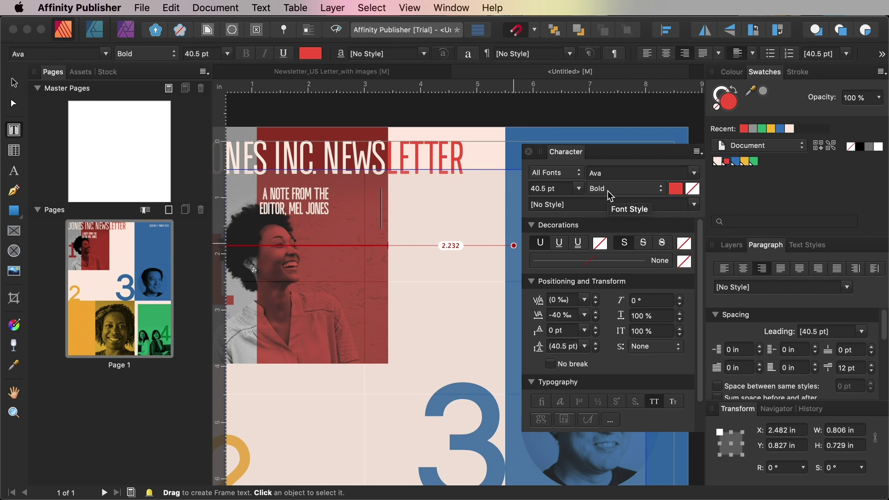
pyautogui.click(640, 190)
pyautogui.click(632, 204)
pyautogui.click(625, 189)
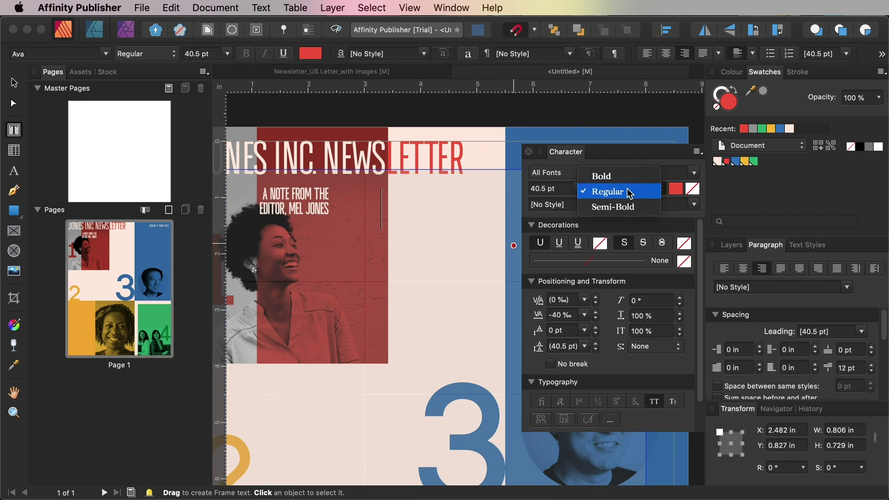
pyautogui.click(602, 173)
pyautogui.click(578, 189)
pyautogui.click(576, 198)
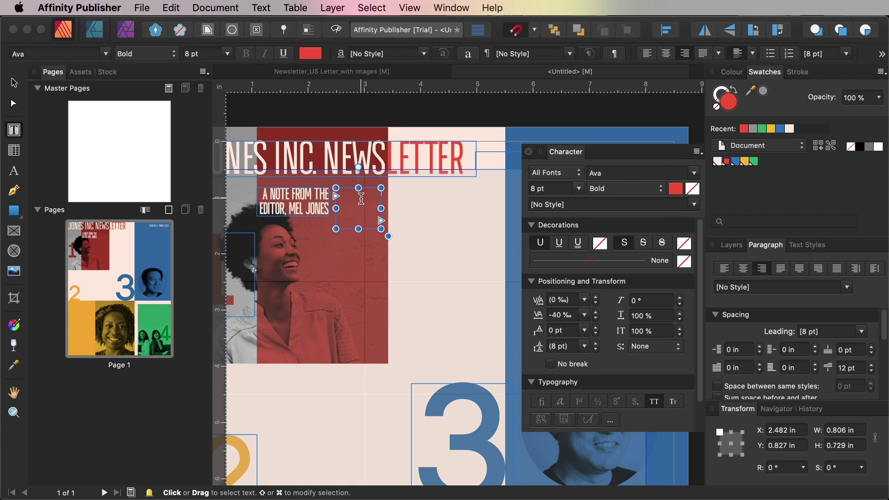
# Type 'BODY TEXT HERE', turn off All Caps and colour it light pink
pyautogui.write('BODY TEXT HERE')
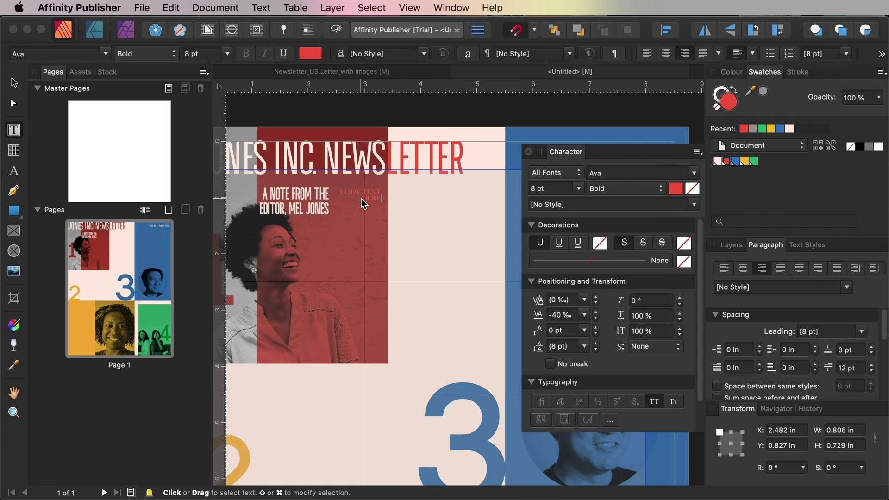
pyautogui.press('Escape')
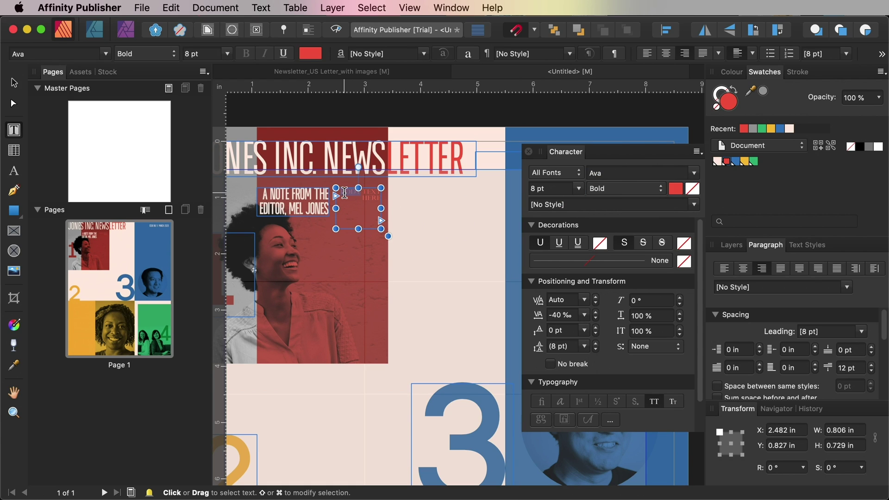
pyautogui.click(654, 401)
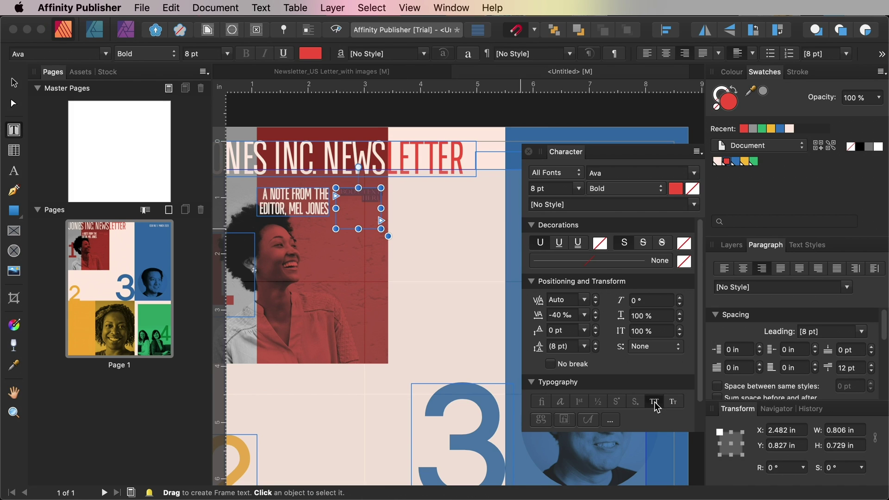
pyautogui.click(789, 129)
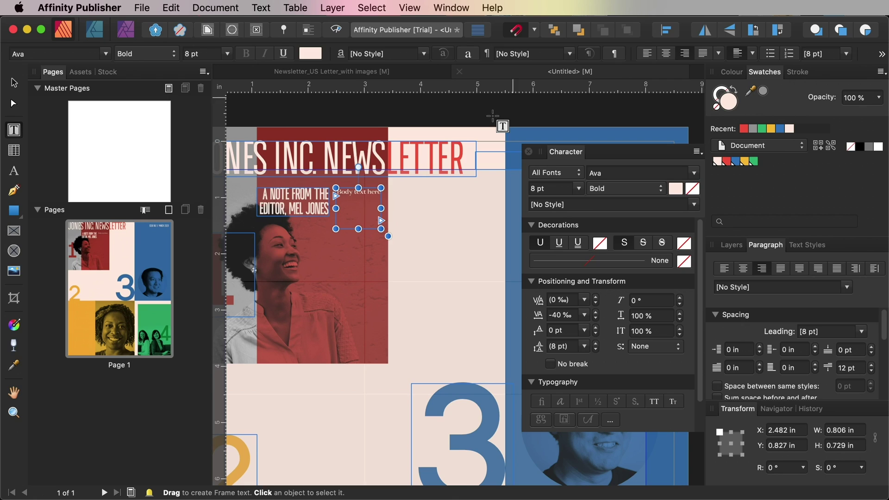
# Fill the frame with placeholder text and widen it to the left
pyautogui.click(376, 193)
pyautogui.press('super+v')
pyautogui.press('Escape')
pyautogui.moveTo(336, 208); pyautogui.dragTo(297, 203)
pyautogui.click(366, 213)
pyautogui.click(367, 115)
pyautogui.click(361, 204)
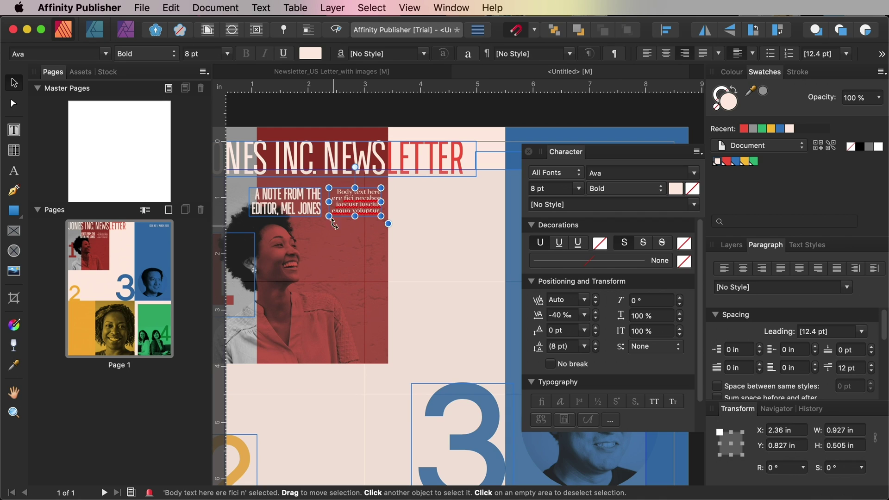
pyautogui.click(14, 129)
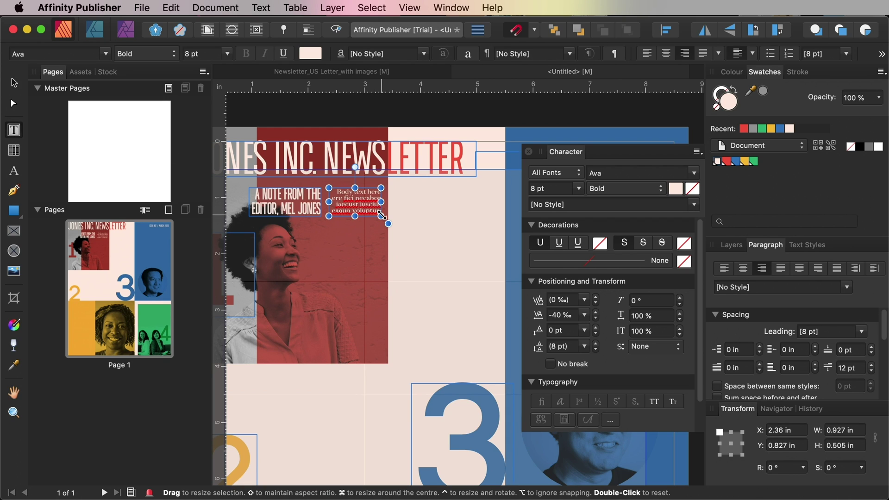
pyautogui.press('Escape')
pyautogui.press('super+equal')
# Flow the overflow text into a linked frame down the red panel and resize it
pyautogui.click(354, 187)
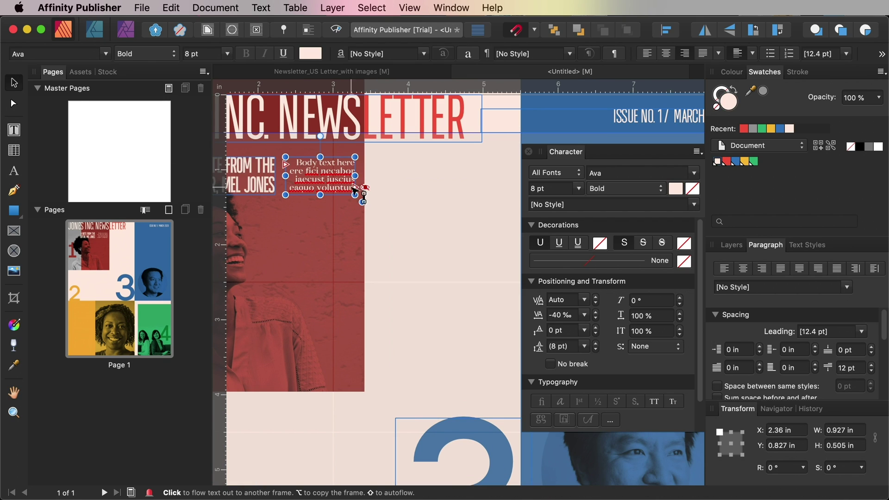
pyautogui.click(358, 190)
pyautogui.moveTo(269, 212); pyautogui.dragTo(355, 378)
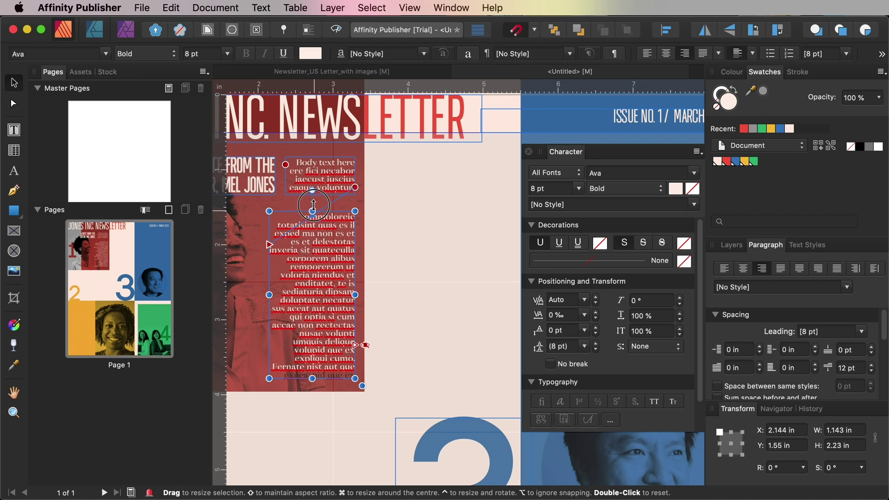
pyautogui.moveTo(312, 211); pyautogui.dragTo(291, 219)
pyautogui.moveTo(355, 377); pyautogui.dragTo(356, 341)
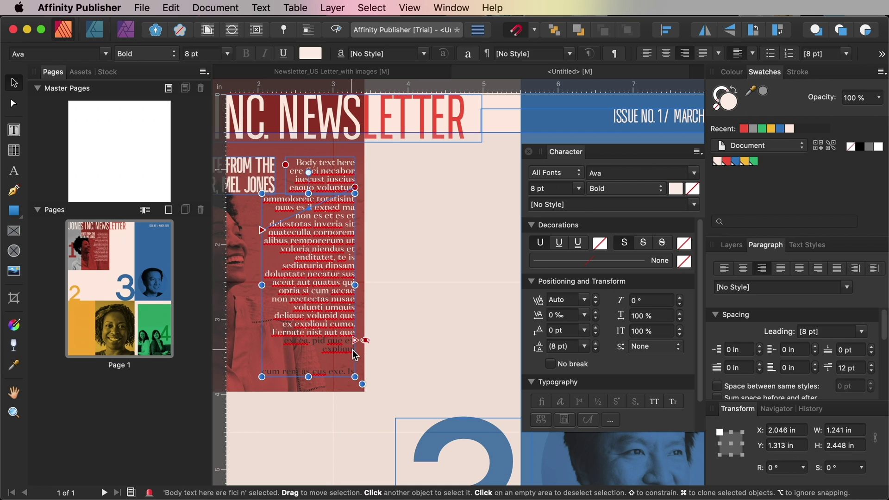
# Flow the remaining text into a third linked frame in the pale area, undoing a trial right alignment
pyautogui.click(355, 312)
pyautogui.moveTo(377, 158); pyautogui.dragTo(500, 376)
pyautogui.press('t')
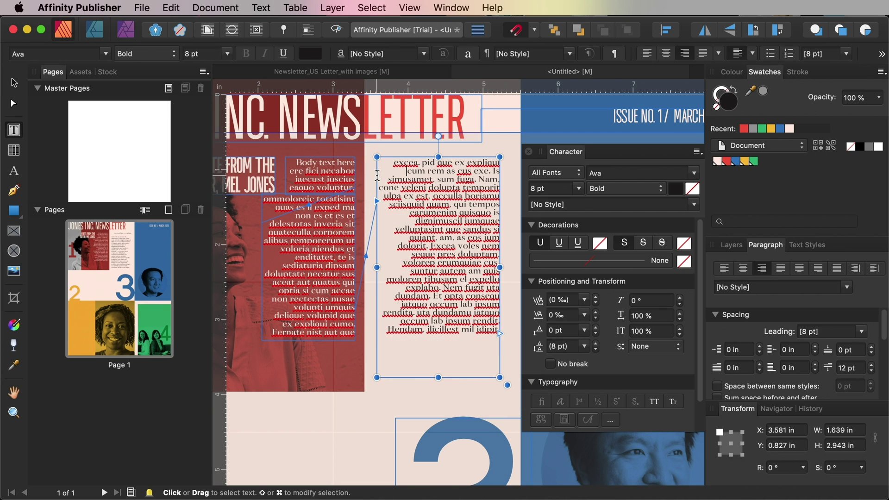
pyautogui.moveTo(393, 163); pyautogui.dragTo(486, 338)
pyautogui.click(377, 217)
pyautogui.press('super+a')
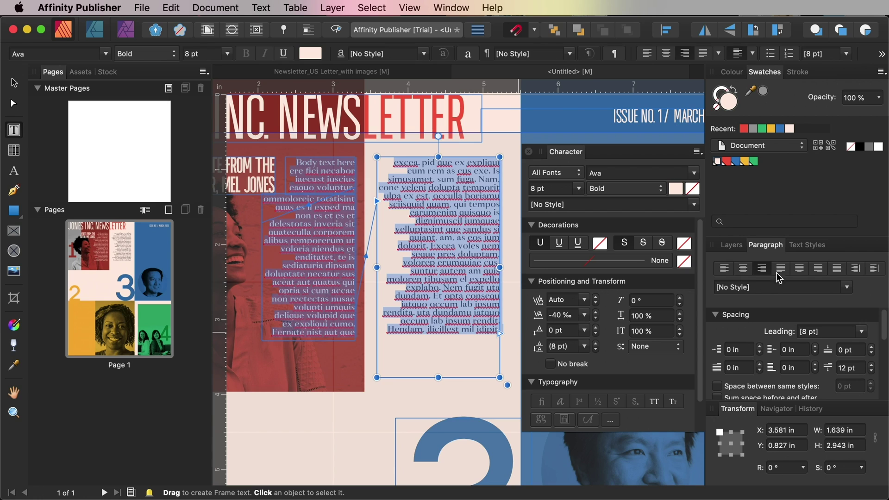
pyautogui.press('super+z')
pyautogui.press('super+z')
pyautogui.press('super+z')
pyautogui.press('v')
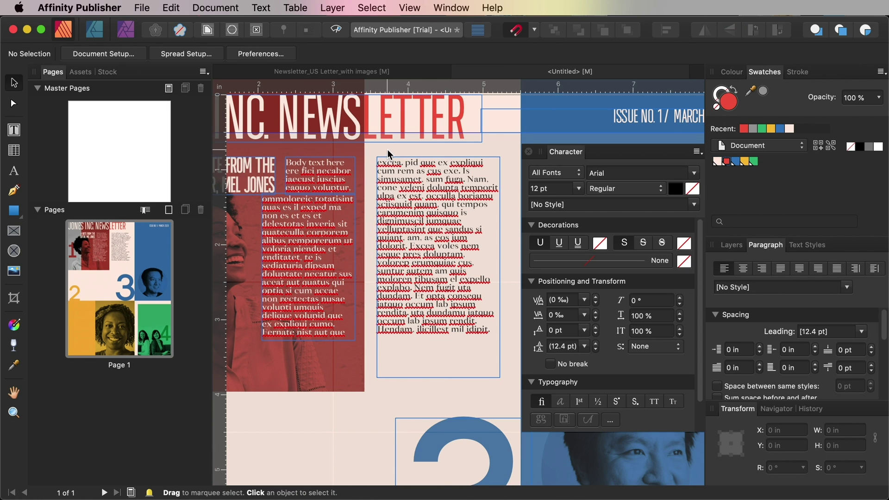
pyautogui.press('super+0')
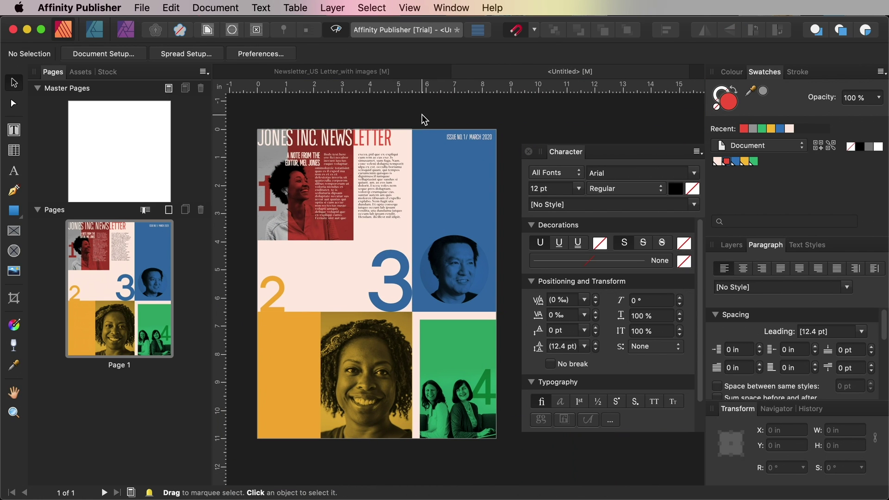
# Move and widen the editor's-note body text frame in the blue panel
pyautogui.click(308, 190)
pyautogui.click(307, 163)
pyautogui.click(317, 174)
pyautogui.click(308, 163)
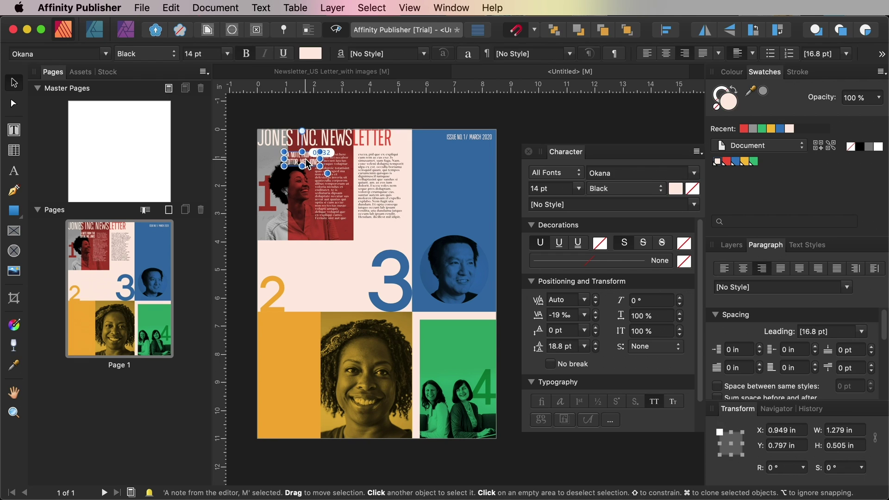
pyautogui.click(365, 110)
pyautogui.click(440, 222)
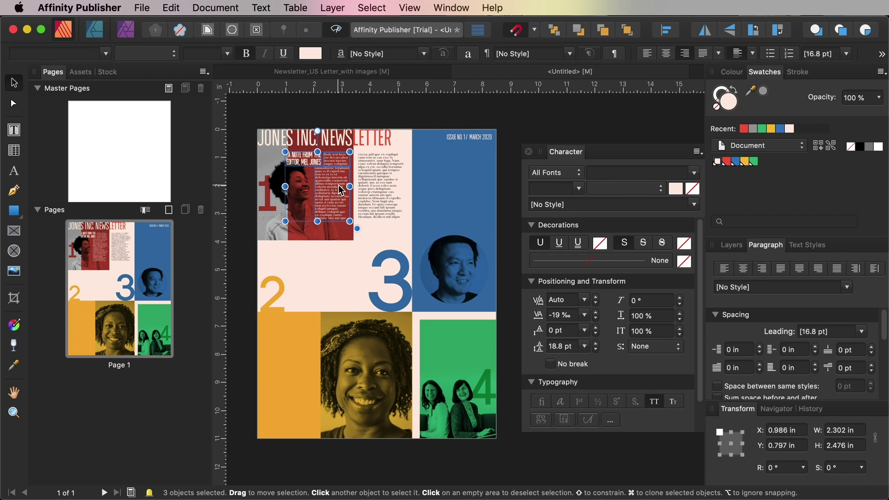
pyautogui.press('super+equal')
pyautogui.click(436, 216)
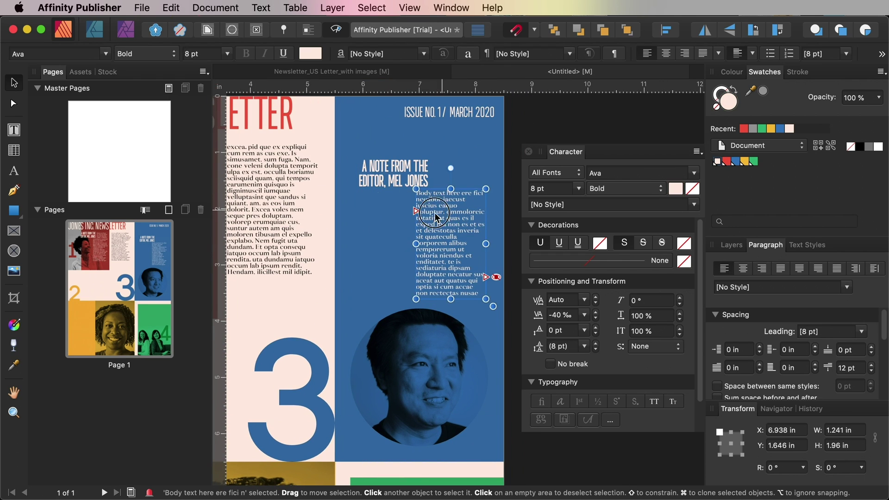
pyautogui.moveTo(436, 216); pyautogui.dragTo(379, 222)
pyautogui.moveTo(428, 249); pyautogui.dragTo(484, 249)
# Widen the blue panel's note heading, centre it on two lines, and lengthen the body text
pyautogui.click(393, 173)
pyautogui.moveTo(428, 174); pyautogui.dragTo(477, 174)
pyautogui.press('t')
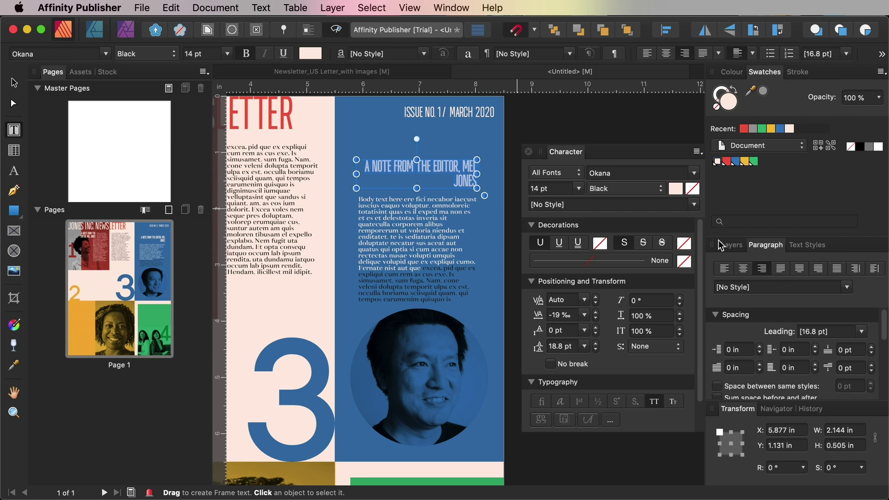
pyautogui.press('super+z')
pyautogui.click(416, 259)
pyautogui.moveTo(417, 305); pyautogui.dragTo(417, 376)
pyautogui.press('v')
pyautogui.keyDown('shift'); pyautogui.click(417, 174); pyautogui.keyUp('shift')
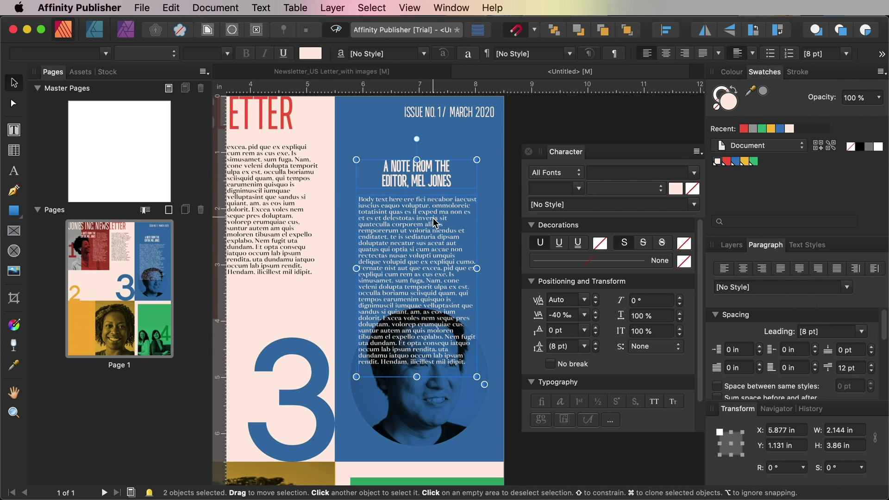
pyautogui.press('super+z')
pyautogui.press('super+z')
pyautogui.press('super+z')
pyautogui.press('super+z')
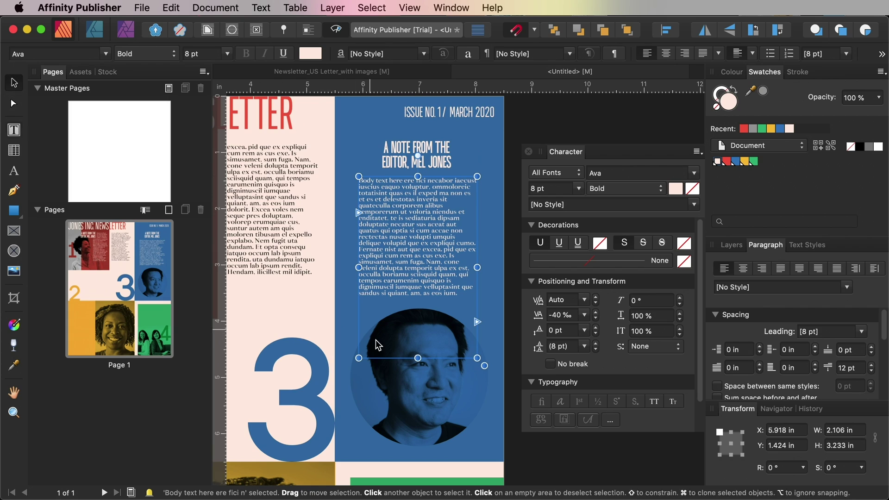
pyautogui.press('super+0')
pyautogui.press('super+z')
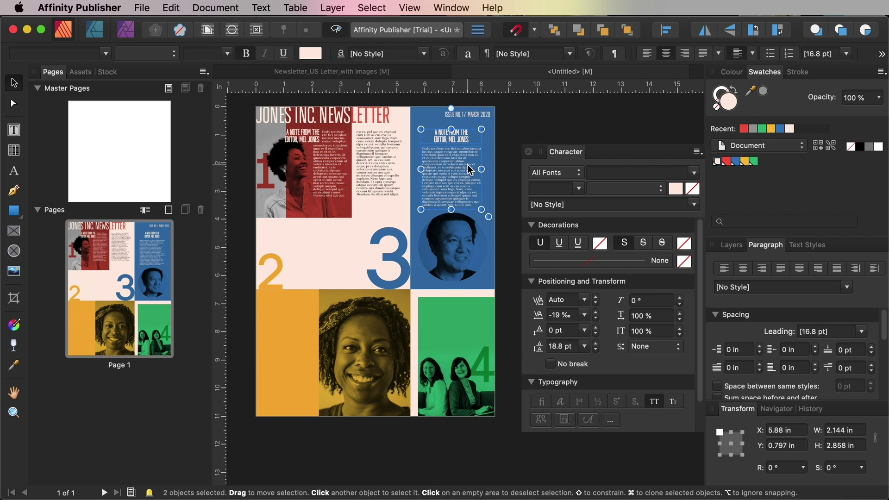
# Copy the note heading and body into the orange panel, lengthening the body to the page bottom
pyautogui.moveTo(470, 170); pyautogui.dragTo(303, 416)
pyautogui.click(291, 370)
pyautogui.click(288, 308)
pyautogui.keyDown('shift'); pyautogui.click(304, 393); pyautogui.keyUp('shift')
pyautogui.click(311, 446)
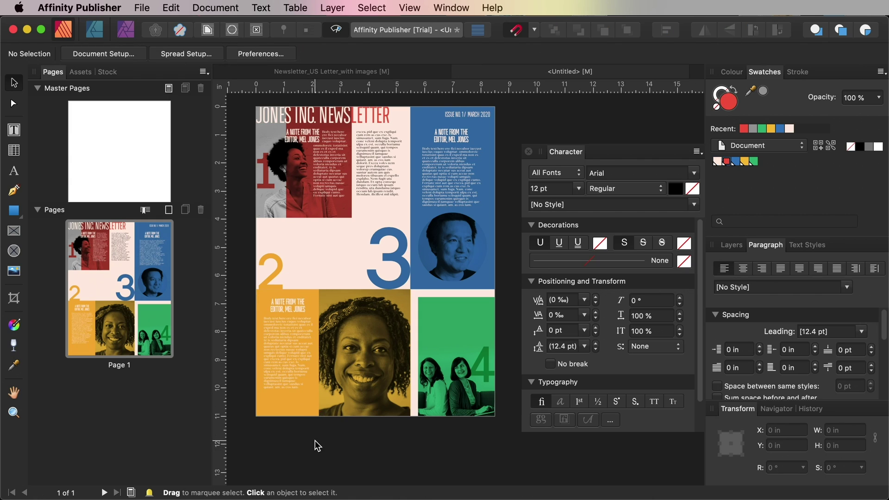
pyautogui.scroll(1, 316, 441)
pyautogui.scroll(3, 315, 441)
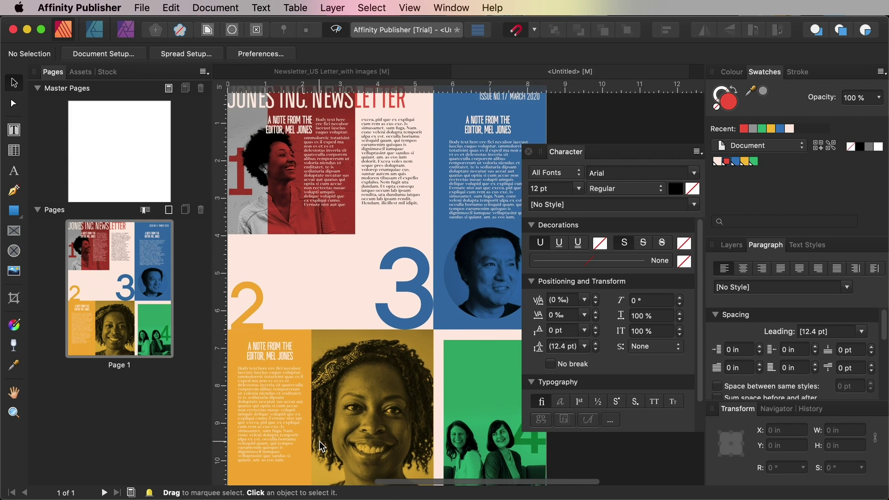
pyautogui.hscroll(-3, 322, 442)
pyautogui.scroll(1, 322, 442)
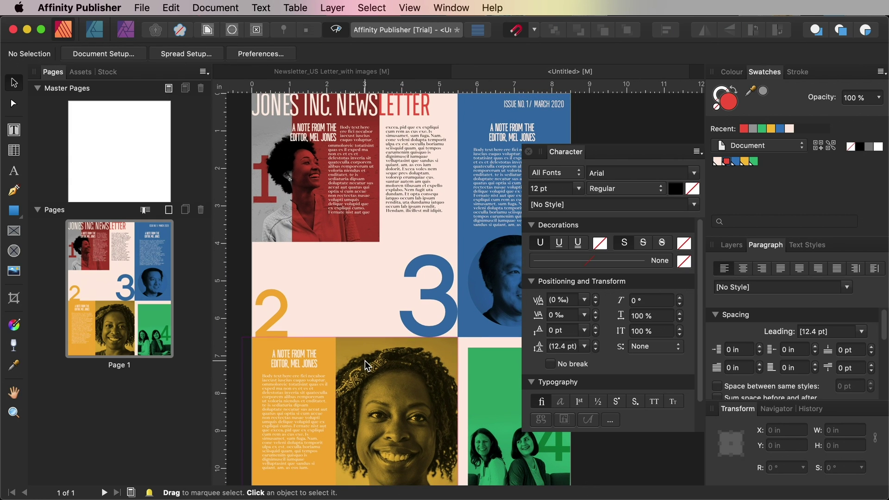
pyautogui.click(14, 130)
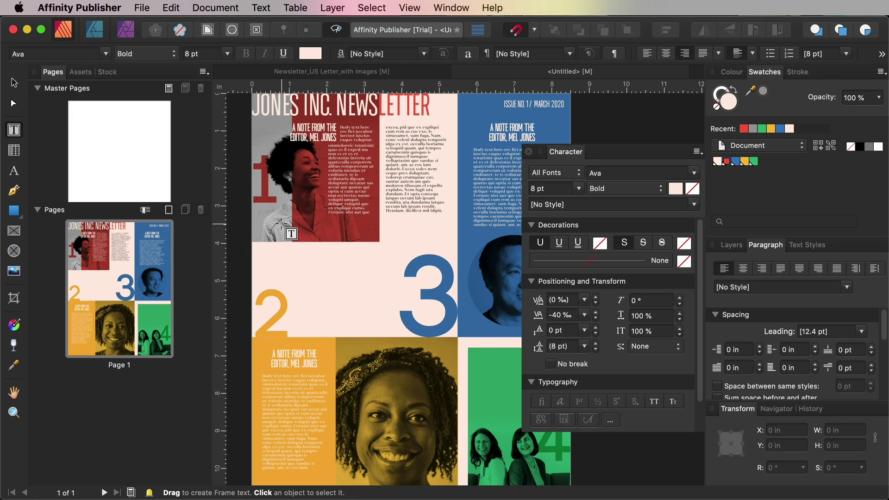
# Paste a pull quote into a new text frame at the page's left edge and size it
pyautogui.moveTo(262, 219); pyautogui.dragTo(395, 244)
pyautogui.press('super+v')
pyautogui.press('Escape')
pyautogui.moveTo(324, 245)
pyautogui.mouseDown()
pyautogui.moveTo(324, 280)
pyautogui.moveTo(313, 257)
pyautogui.mouseUp()
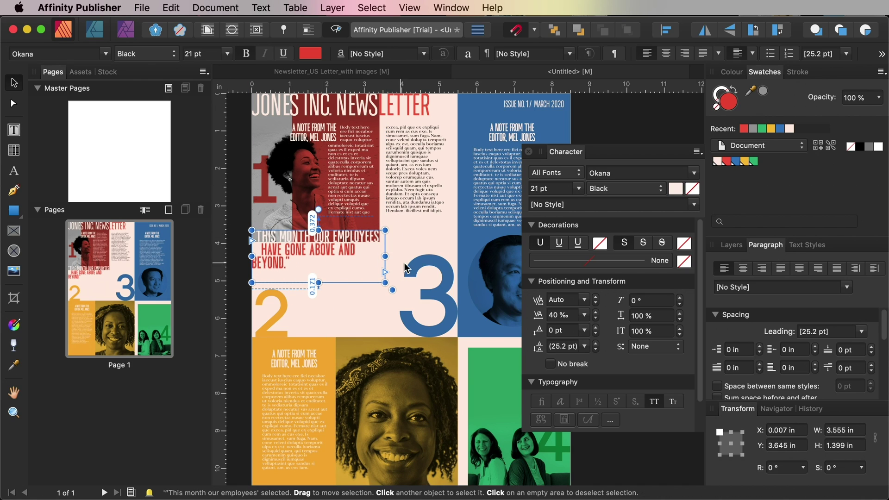
pyautogui.moveTo(385, 256); pyautogui.dragTo(398, 255)
pyautogui.moveTo(324, 282); pyautogui.dragTo(234, 232)
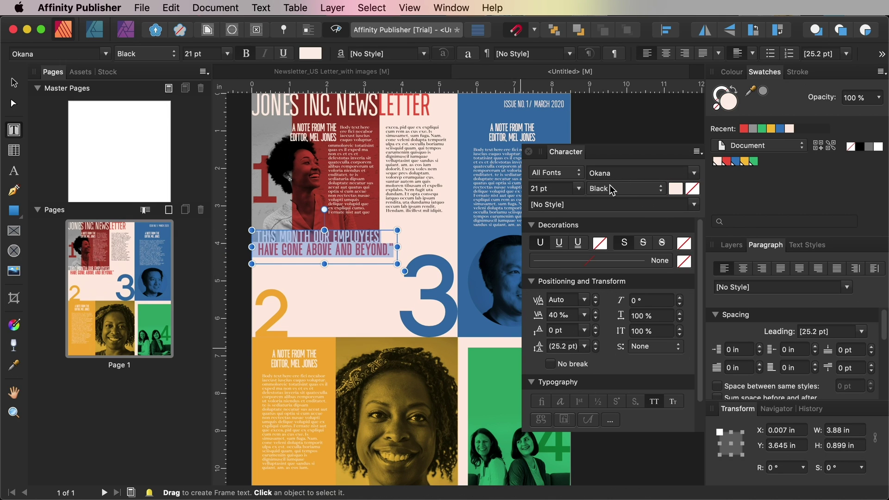
pyautogui.press('Escape')
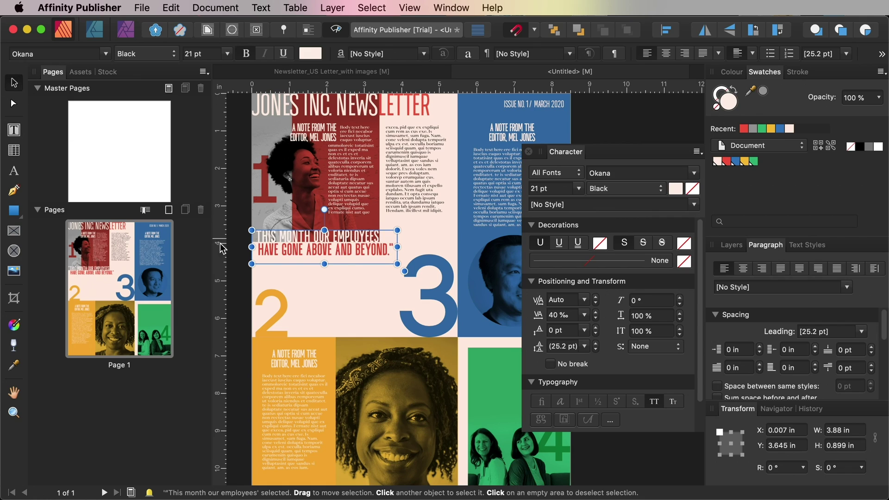
pyautogui.click(240, 247)
# Paste the second pull quote into a frame placed beside the numeral 2
pyautogui.press('t')
pyautogui.moveTo(295, 282)
pyautogui.mouseDown()
pyautogui.moveTo(395, 341)
pyautogui.moveTo(410, 311)
pyautogui.mouseUp()
pyautogui.press('super+v')
pyautogui.moveTo(340, 299); pyautogui.dragTo(332, 319)
pyautogui.click(241, 313)
pyautogui.click(337, 318)
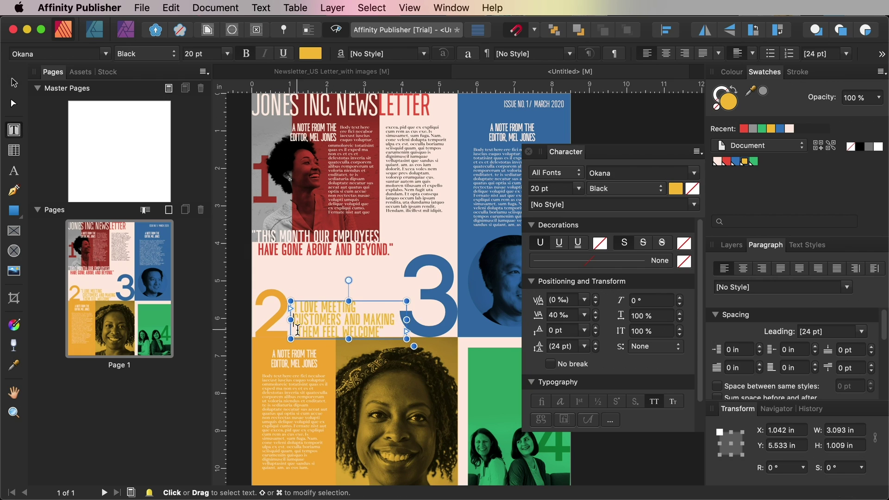
pyautogui.click(241, 282)
# Widen the yellow 'I love meeting customers' quote so its last line fits, moving it left
pyautogui.hscroll(3, 234, 276)
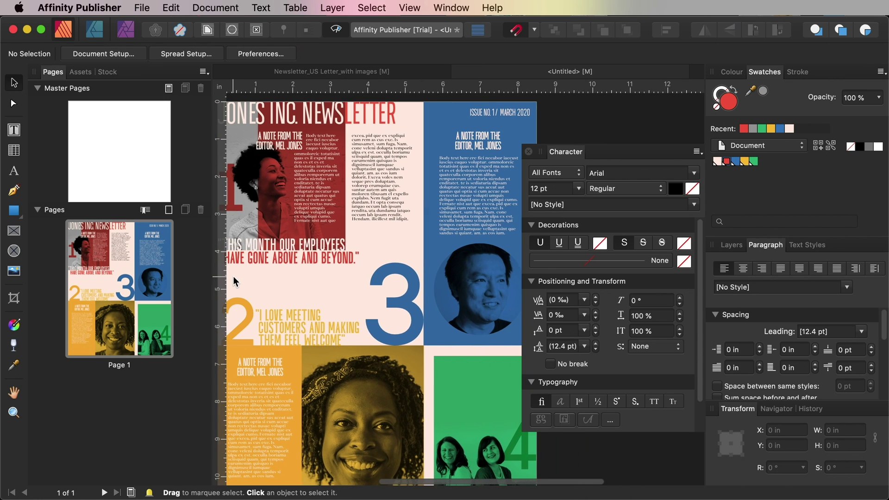
pyautogui.click(309, 314)
pyautogui.doubleClick(309, 314)
pyautogui.press('super+a')
pyautogui.scroll(5, 553, 188)
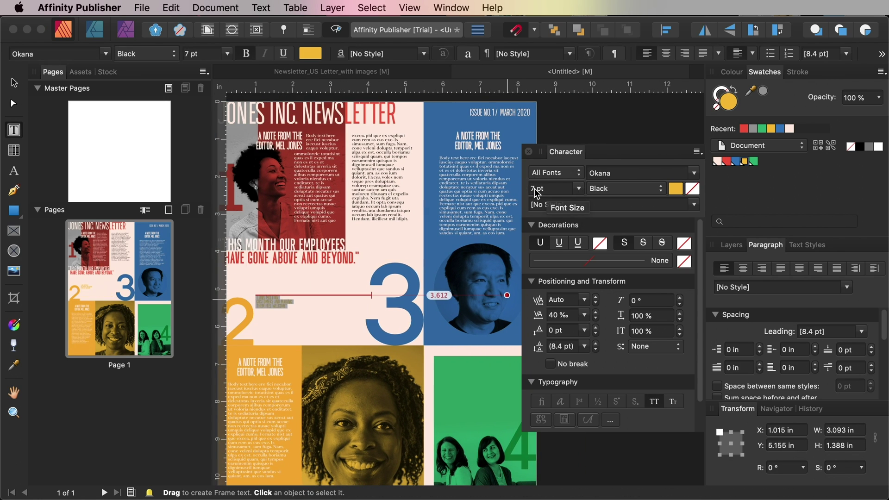
pyautogui.moveTo(371, 321); pyautogui.dragTo(396, 321)
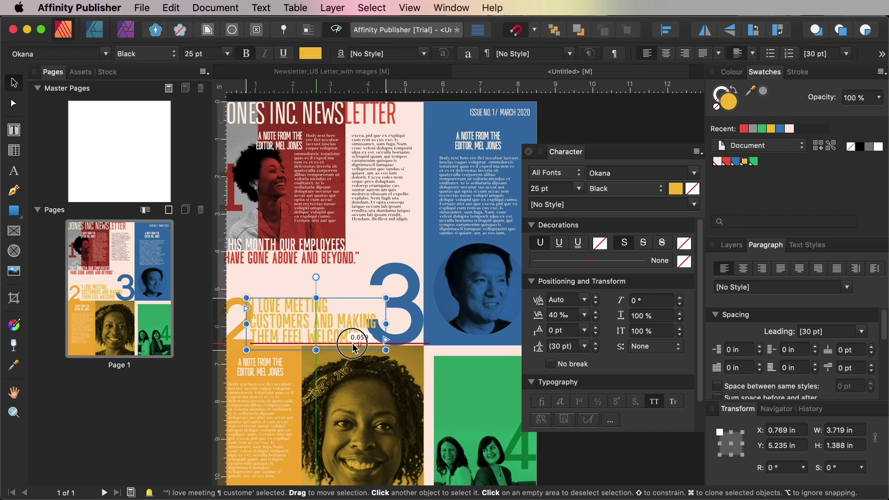
pyautogui.moveTo(349, 296); pyautogui.dragTo(342, 301)
# Reduce the quote's font size to 22 pt and nudge the frame slightly lower
pyautogui.hscroll(-3, 343, 302)
pyautogui.press('super+a')
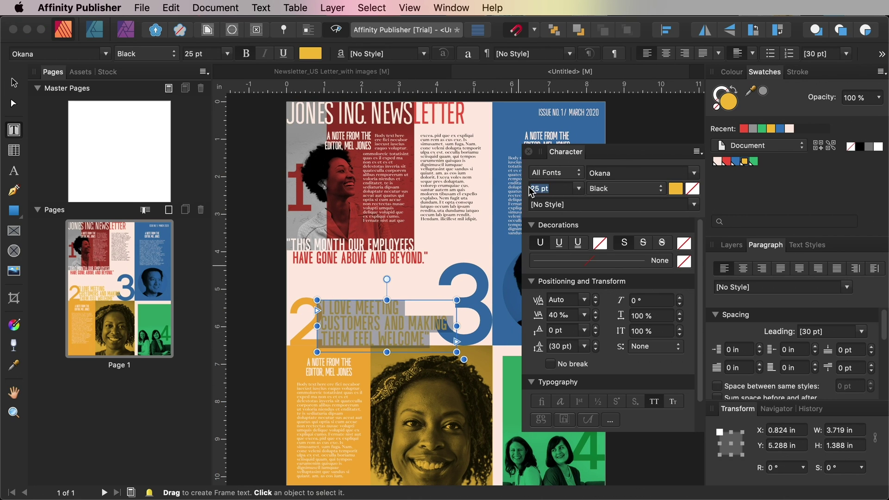
pyautogui.write('22')
pyautogui.press('Return')
pyautogui.press('Escape')
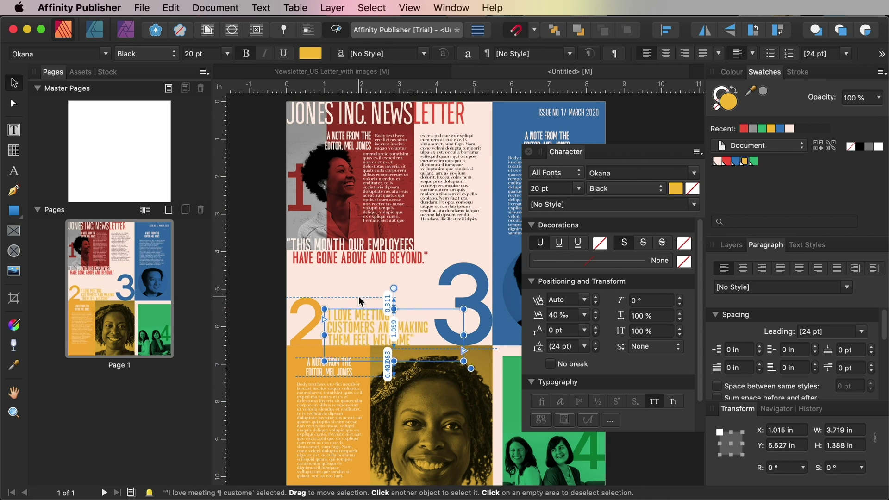
pyautogui.moveTo(358, 297); pyautogui.dragTo(361, 306)
pyautogui.click(304, 317)
pyautogui.hscroll(3, 303, 317)
# Draw a text frame on the green panel set to Okana Black 15 pt
pyautogui.scroll(-3, 296, 317)
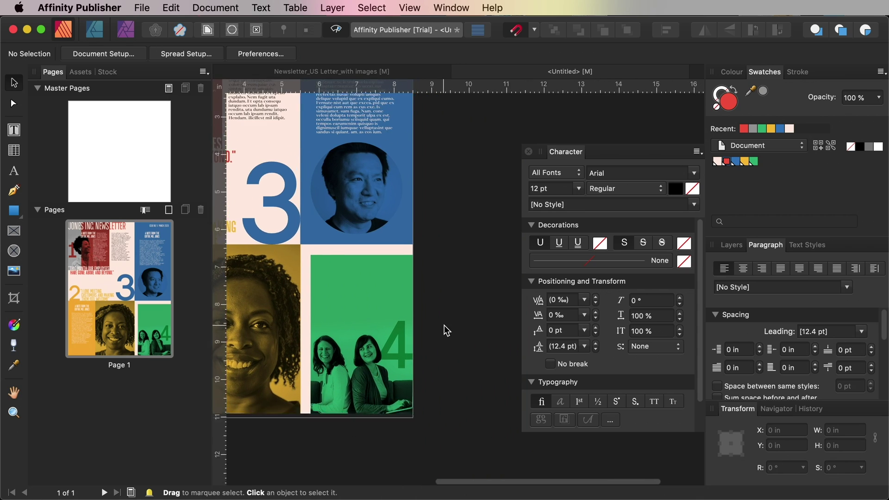
pyautogui.scroll(3, 452, 321)
pyautogui.click(13, 129)
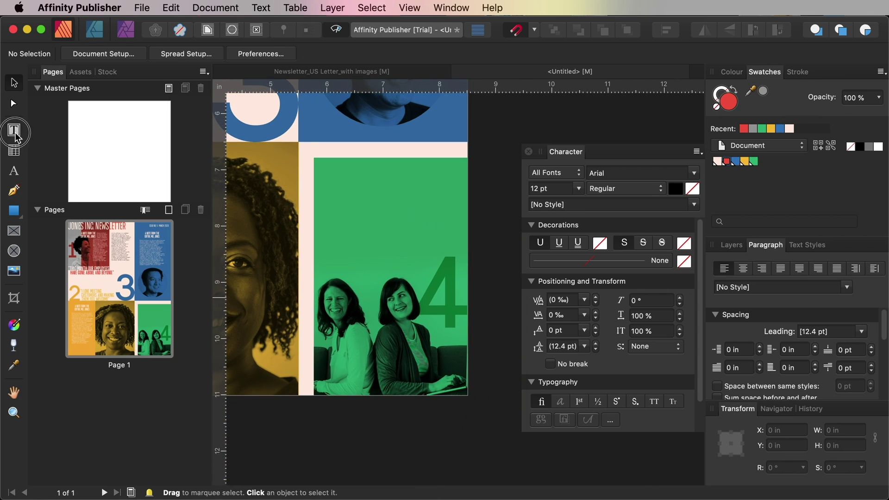
pyautogui.moveTo(329, 174); pyautogui.dragTo(440, 267)
pyautogui.click(624, 172)
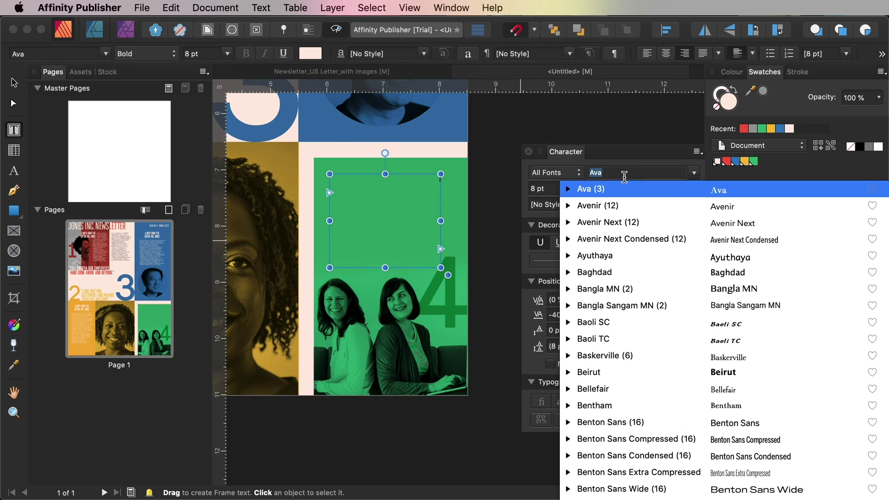
pyautogui.write('okana')
pyautogui.press('Return')
pyautogui.click(625, 188)
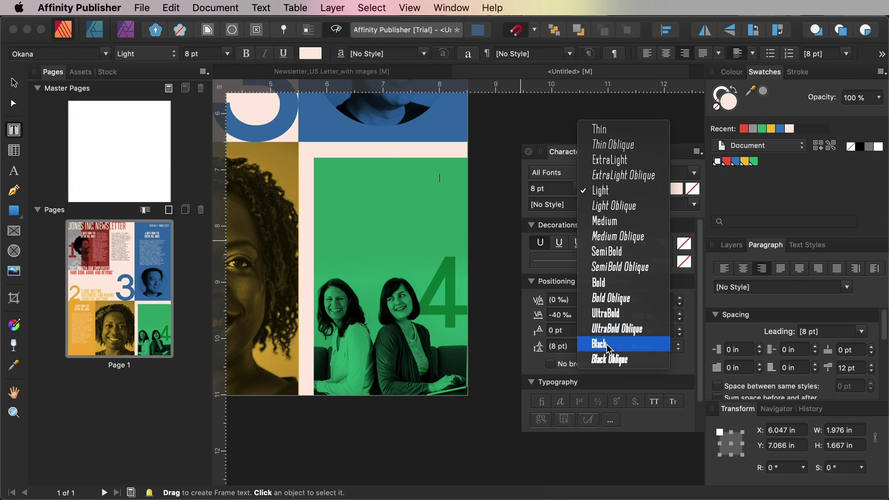
pyautogui.click(607, 344)
pyautogui.click(543, 188)
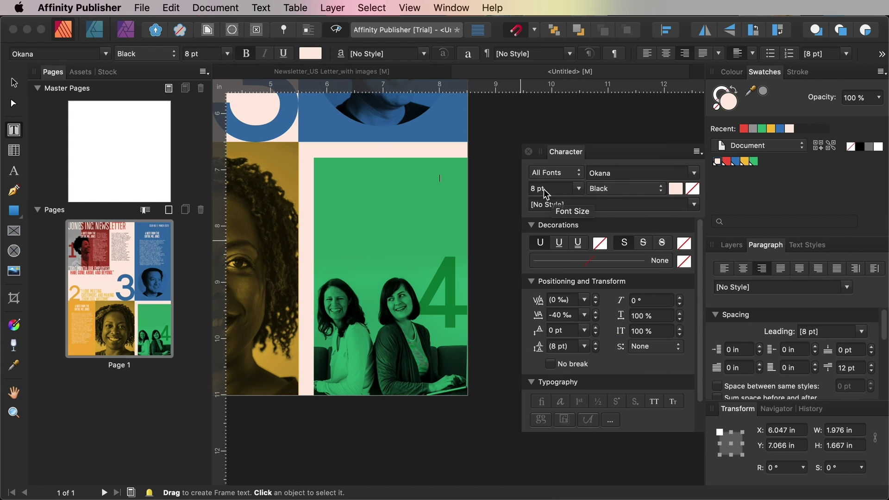
pyautogui.write('15')
pyautogui.press('Return')
# Type 'Stay connected:', 'Twitter handle', 'Facebook handle' in All Caps and shorten the frame to fit
pyautogui.click(348, 182)
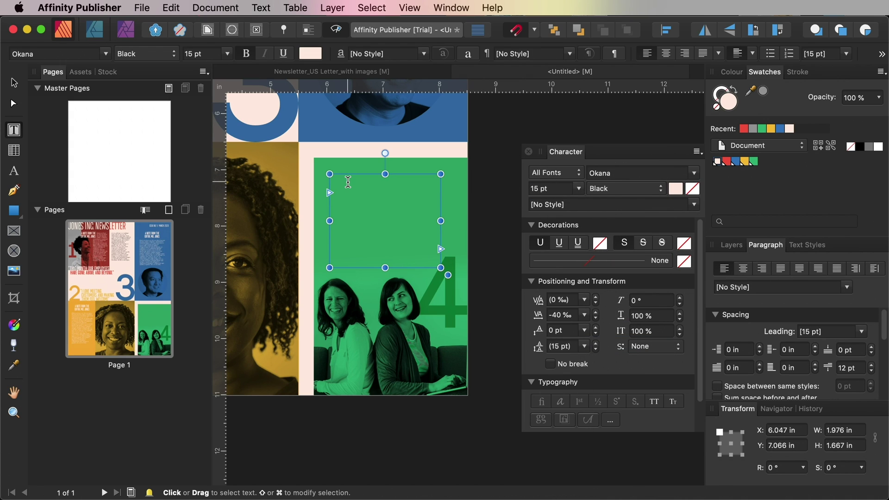
pyautogui.write('Stay Connected:')
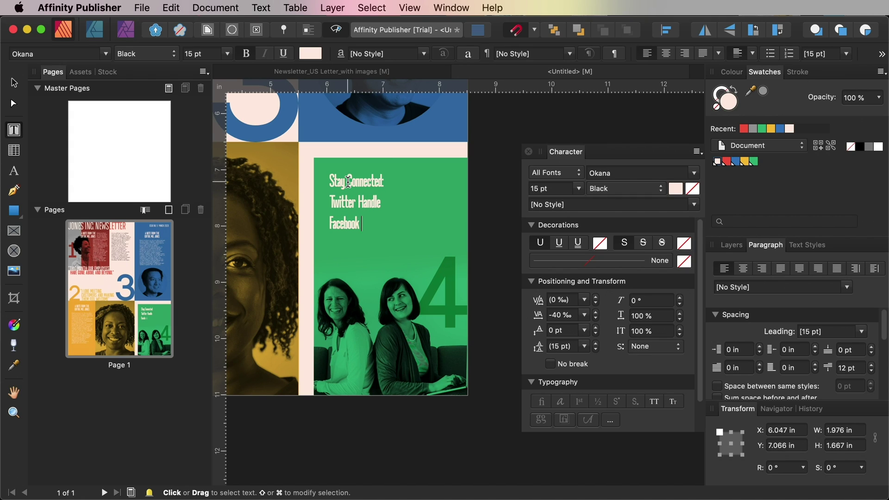
pyautogui.write('andle')
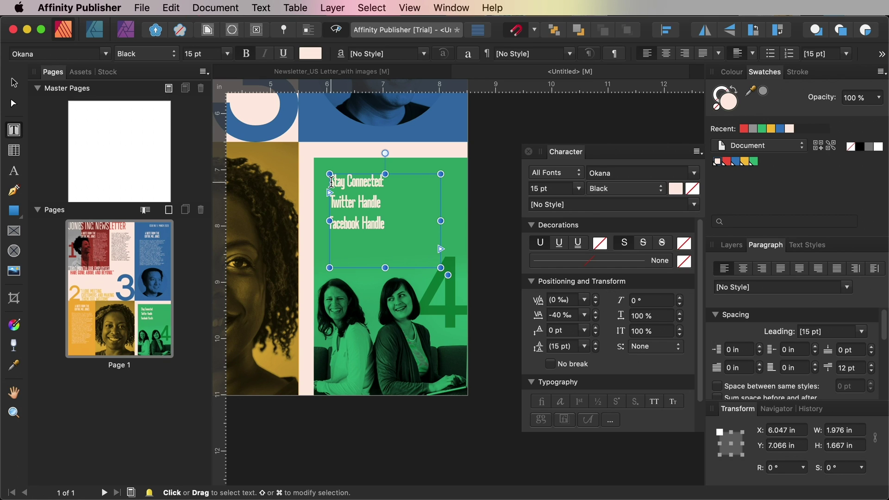
pyautogui.press('cmd+a')
pyautogui.click(653, 401)
pyautogui.press('Right')
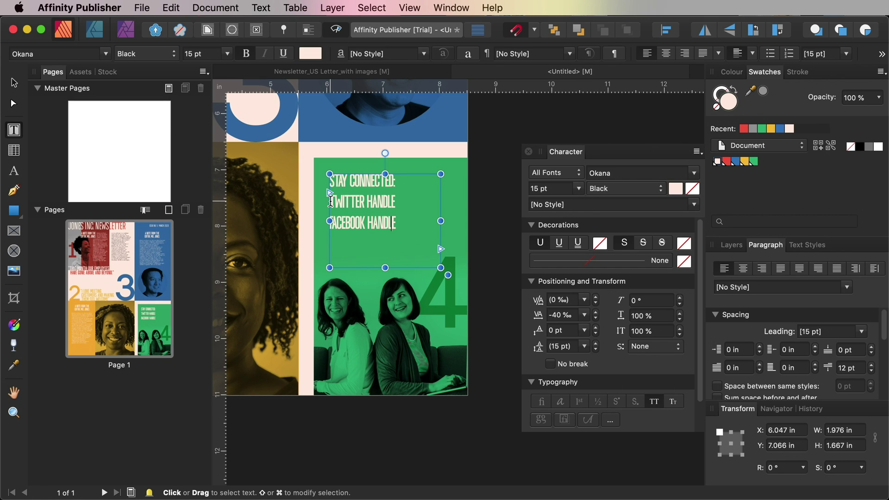
pyautogui.moveTo(384, 268); pyautogui.dragTo(384, 242)
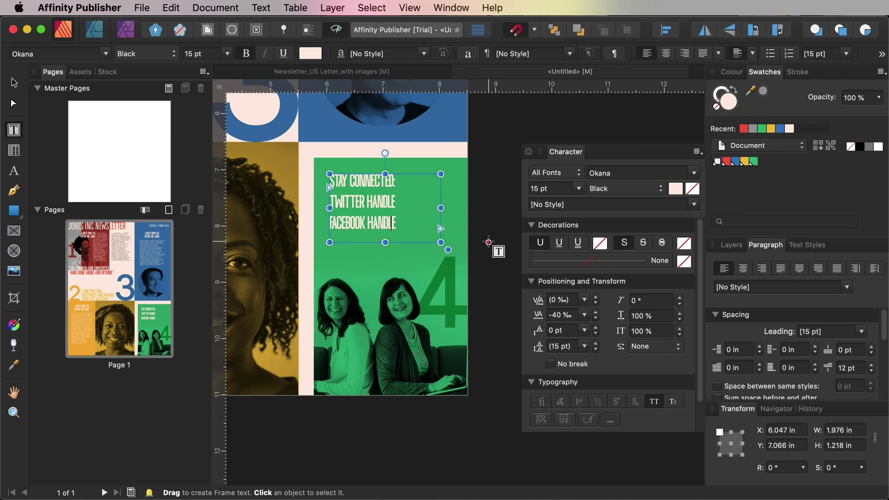
pyautogui.scroll(-6, 487, 240)
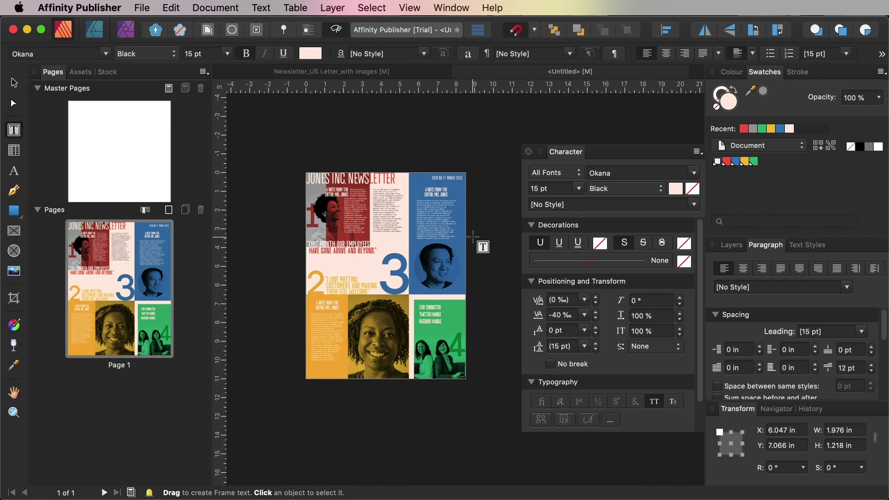
# Dock the Character panel beside the other panels and leave text editing
pyautogui.scroll(-1, 473, 237)
pyautogui.moveTo(579, 157); pyautogui.dragTo(749, 241)
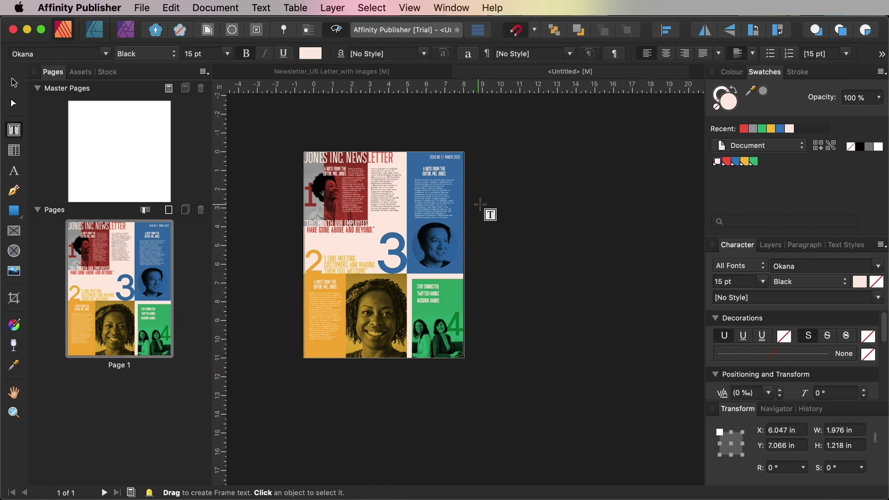
pyautogui.hscroll(-3, 486, 209)
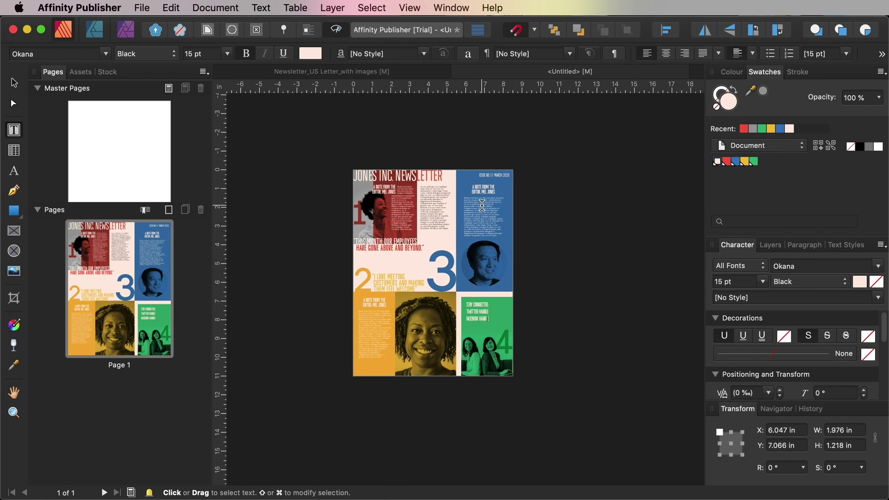
pyautogui.press('Escape')
pyautogui.press('v')
pyautogui.press('super+equal')
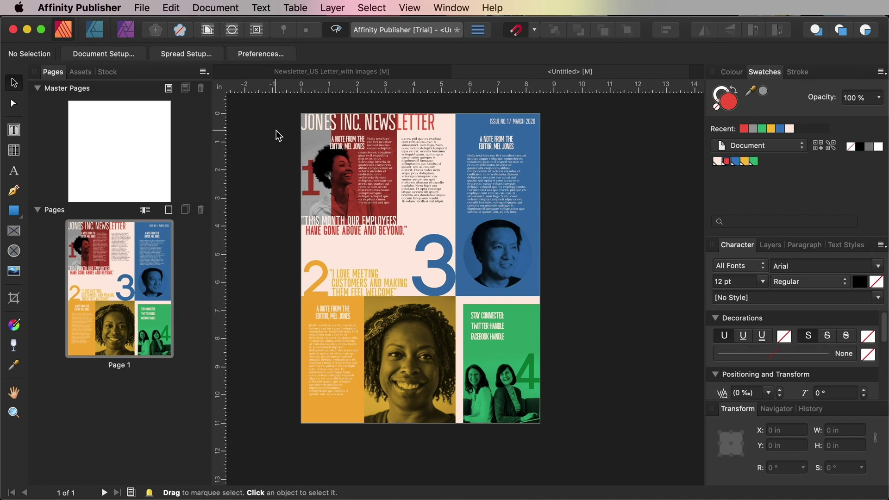
pyautogui.scroll(2, 278, 135)
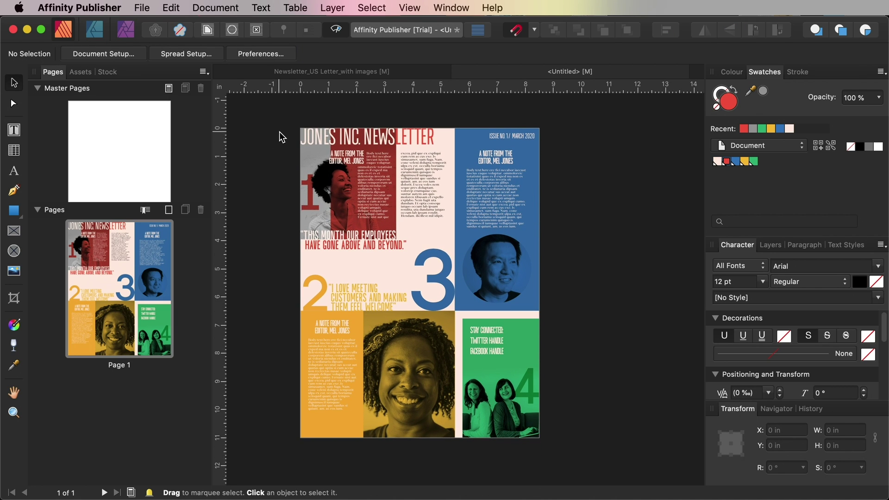
# Export the document with the PDF (press ready) preset as 'Newsletter Handout.pdf'
pyautogui.click(143, 10)
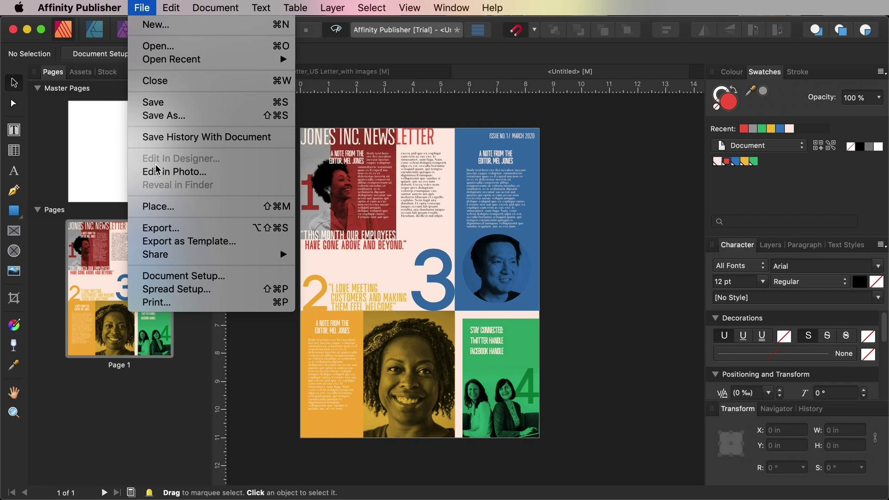
pyautogui.click(159, 231)
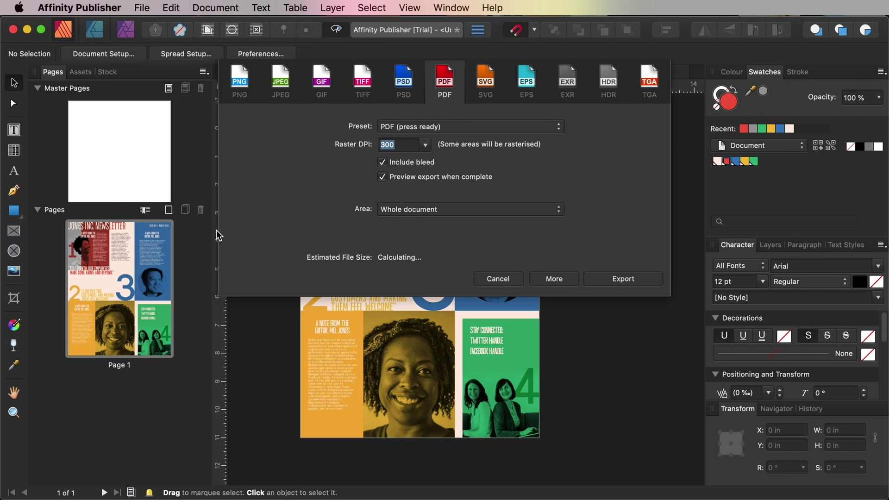
pyautogui.click(453, 127)
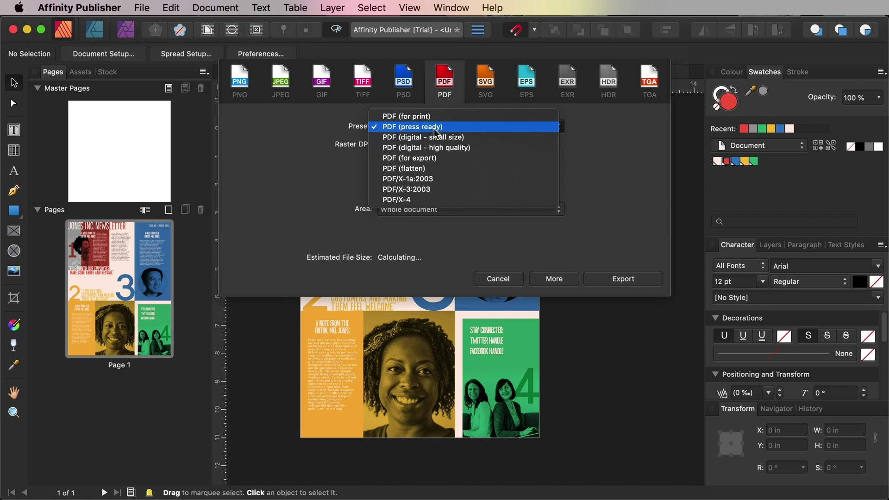
pyautogui.click(434, 129)
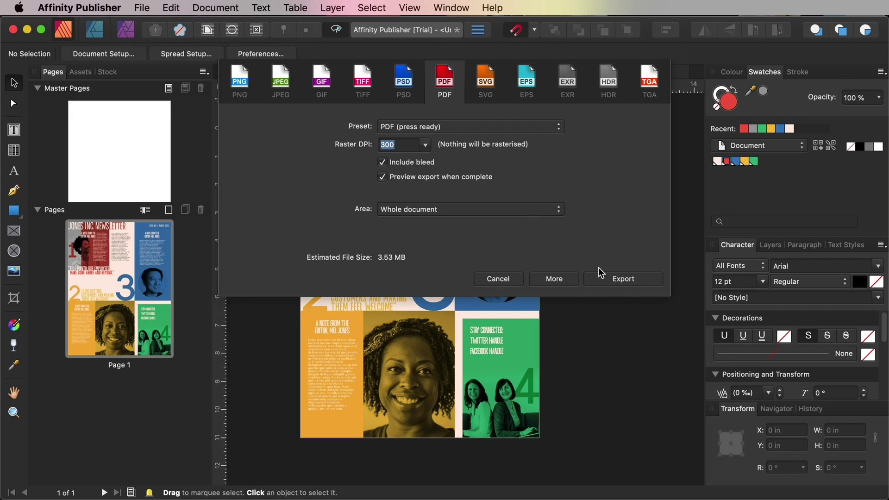
pyautogui.click(623, 279)
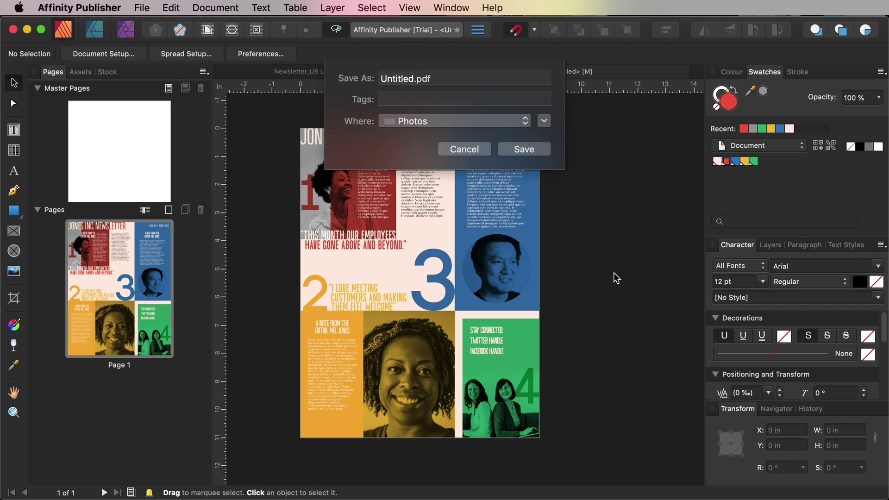
pyautogui.write('Newsletter Handout')
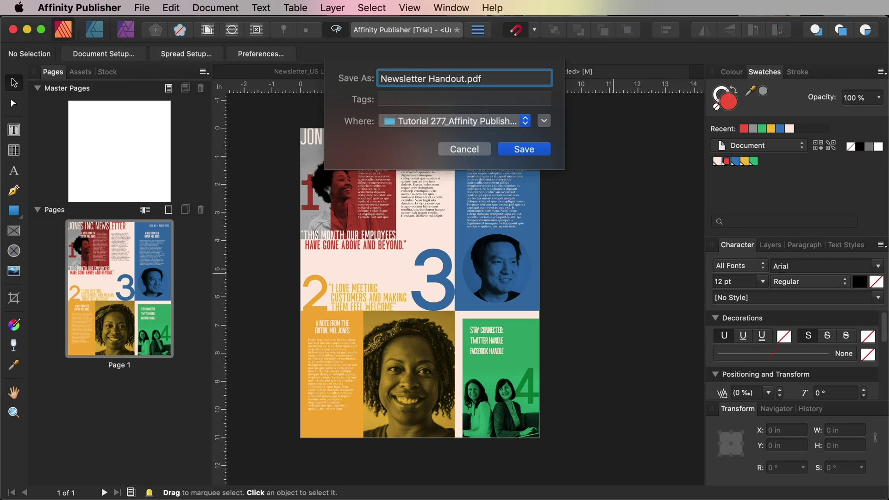
pyautogui.click(523, 149)
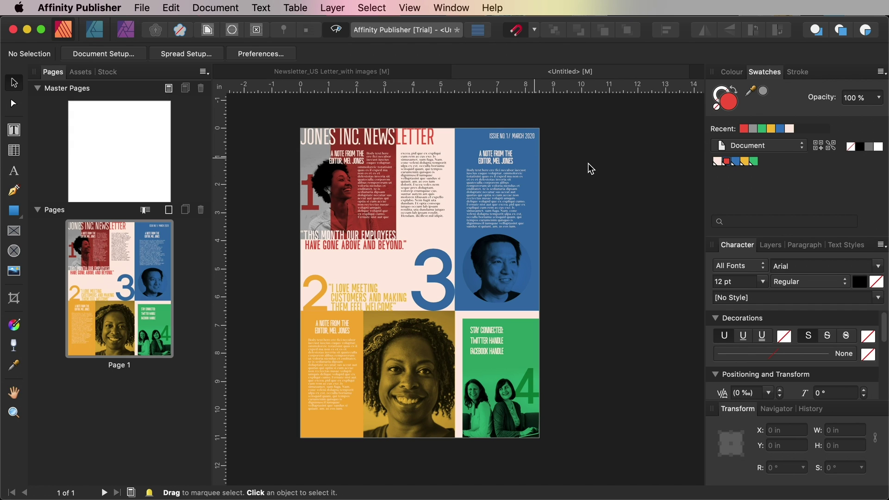